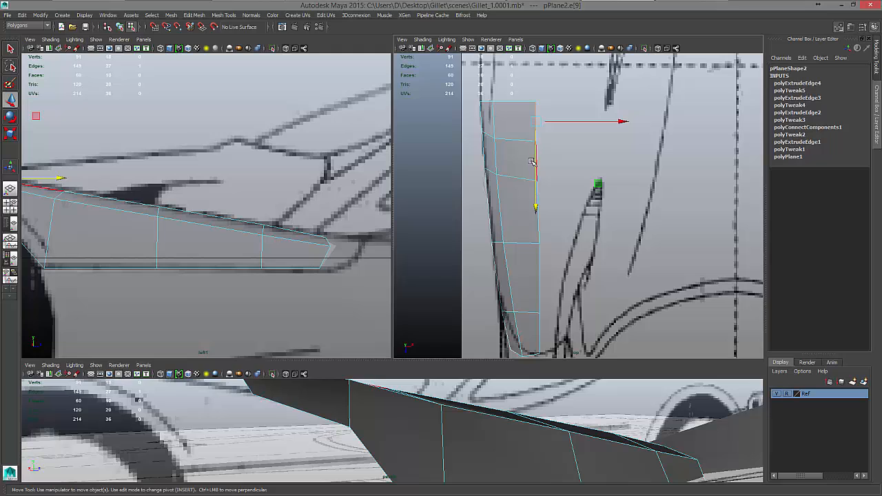
- Select the chain of inner border edges along the fender mesh in the top view and extrude it
{"action": "left_click", "coordinate": [524, 161]}
{"action": "left_click", "coordinate": [526, 121]}
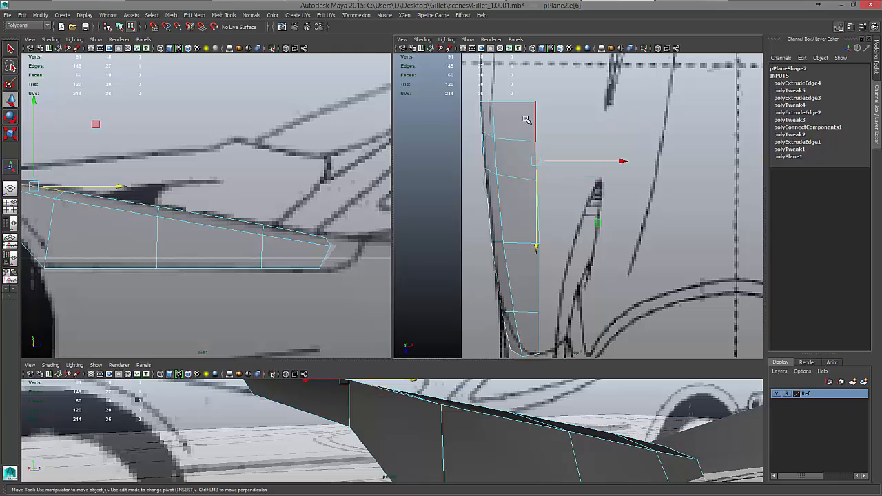
{"action": "left_click", "coordinate": [532, 121], "text": "shift"}
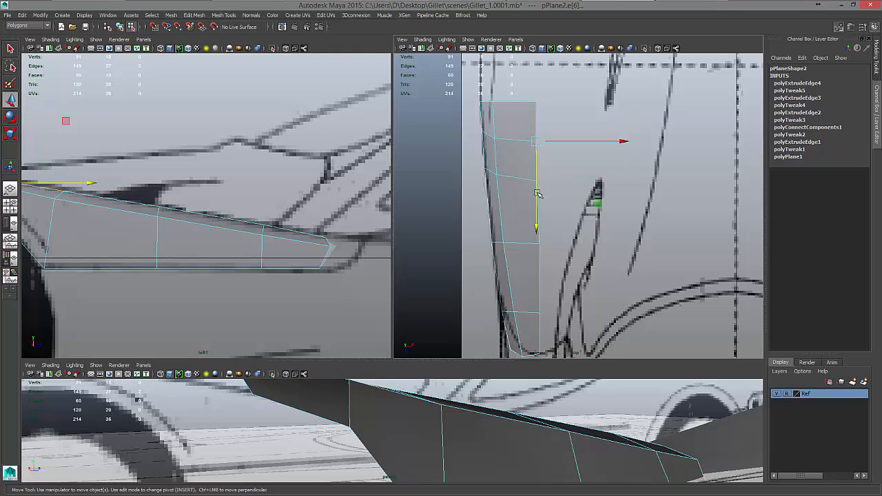
{"action": "left_click", "coordinate": [537, 234], "text": "shift"}
{"action": "left_click", "coordinate": [539, 235], "text": "shift"}
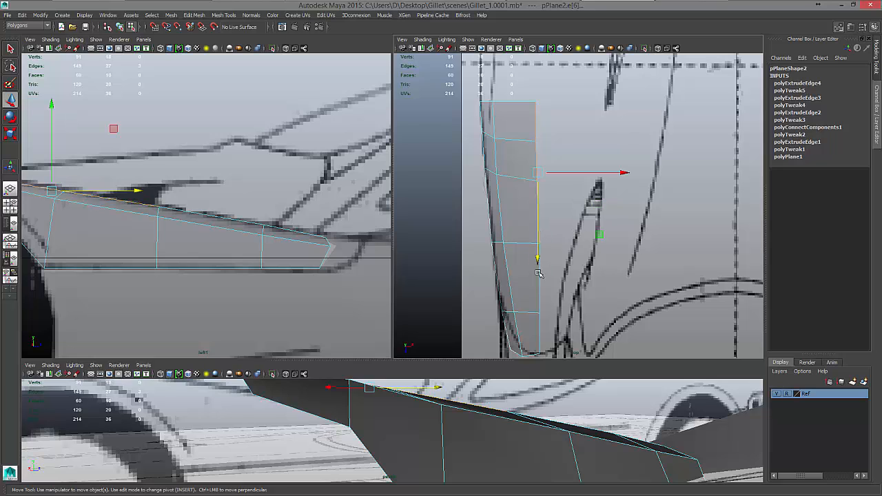
{"action": "left_click", "coordinate": [539, 288], "text": "shift"}
{"action": "left_click", "coordinate": [540, 323], "text": "shift"}
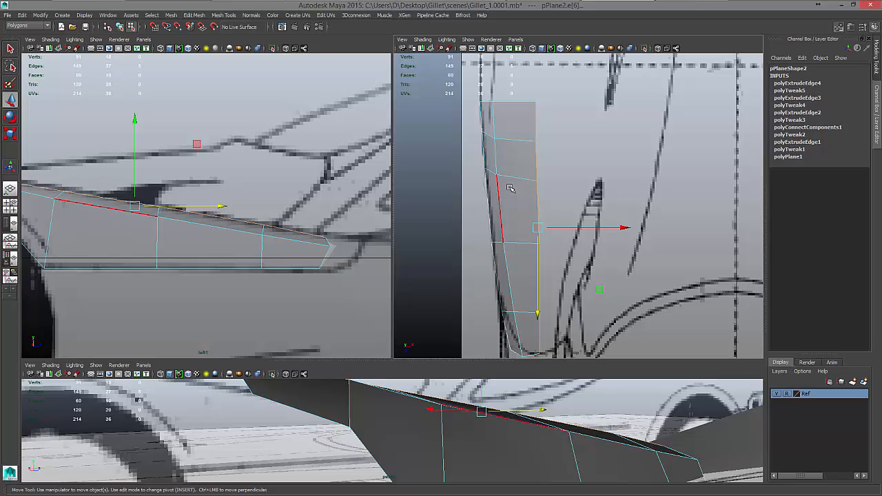
{"action": "right_click", "coordinate": [531, 199], "text": "shift"}
{"action": "left_click", "coordinate": [528, 219]}
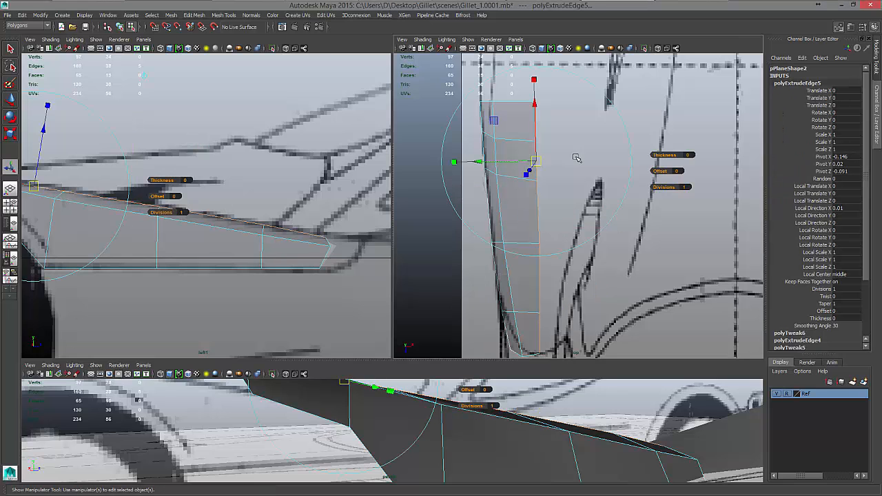
- Using world axes, offset the extruded edges toward the car's centre by 0.013 in X and by -0.004 in Z
{"action": "right_click_drag", "start_coordinate": [585, 81], "coordinate": [567, 79], "text": "alt"}
{"action": "middle_click_drag", "start_coordinate": [566, 79], "coordinate": [550, 80], "text": "alt"}
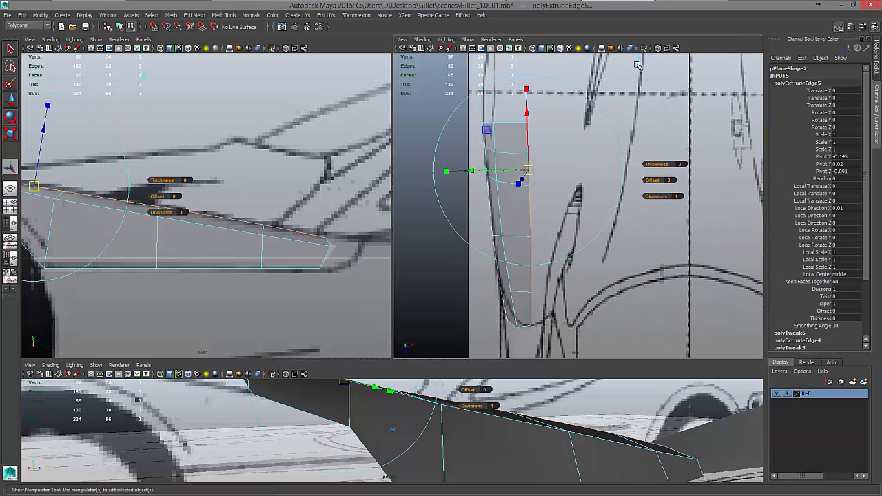
{"action": "left_click", "coordinate": [636, 65]}
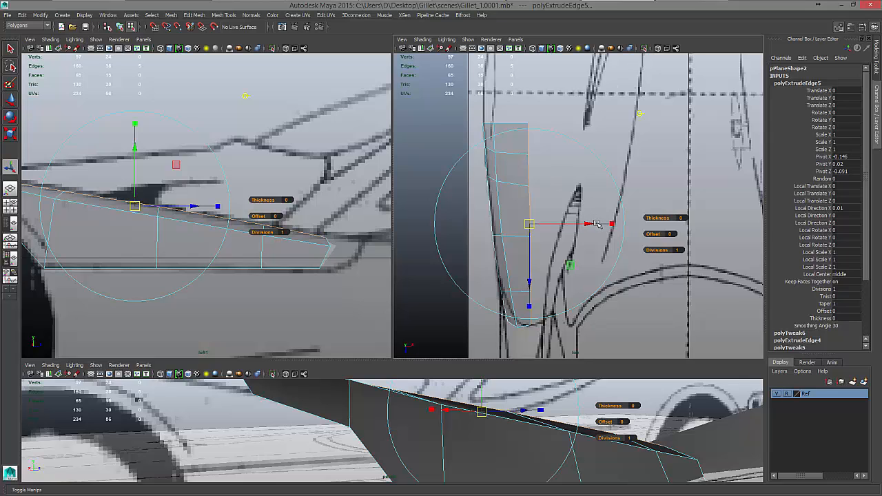
{"action": "left_click_drag", "start_coordinate": [597, 224], "coordinate": [610, 218]}
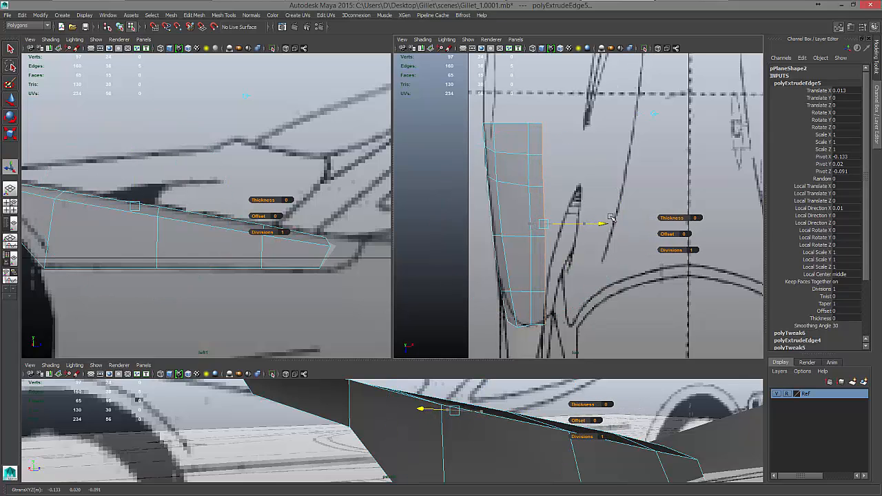
{"action": "left_click_drag", "start_coordinate": [546, 285], "coordinate": [545, 279]}
- Move the new inner border vertices toward the car's centre to follow the curved body line on the top blueprint
{"action": "right_click_drag", "start_coordinate": [536, 238], "coordinate": [502, 240]}
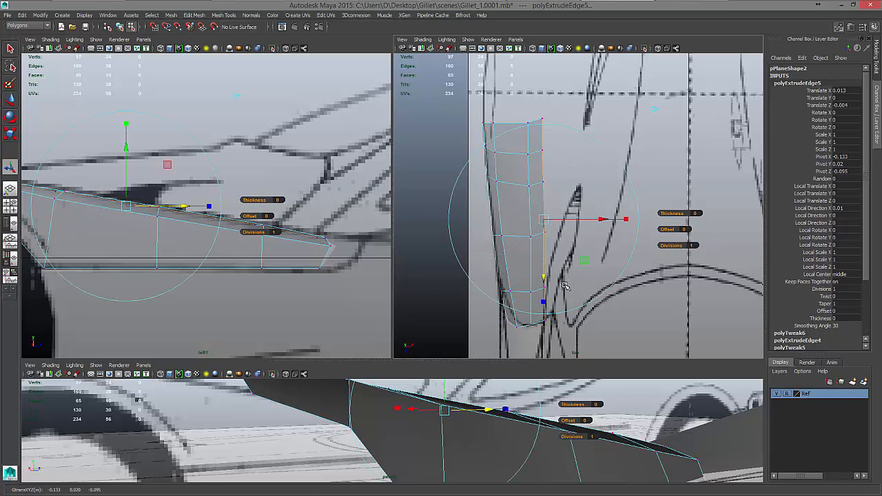
{"action": "left_click_drag", "start_coordinate": [619, 320], "coordinate": [542, 267]}
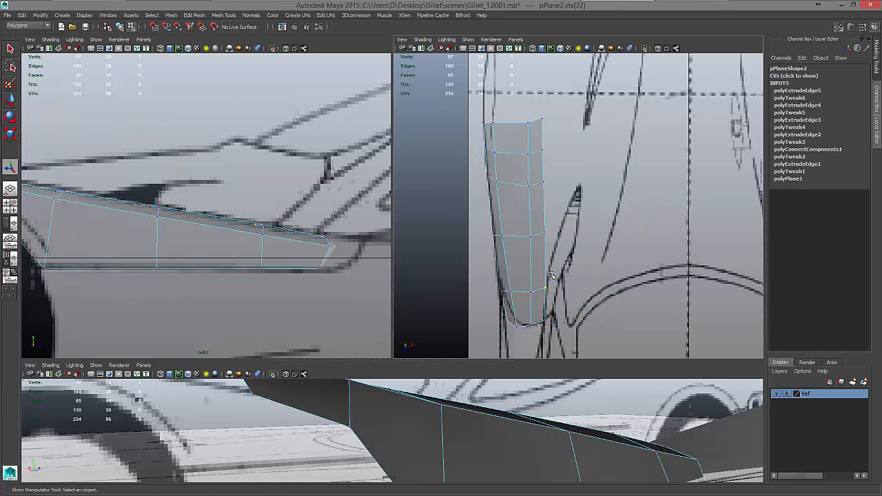
{"action": "key", "text": "w"}
{"action": "left_click_drag", "start_coordinate": [624, 288], "coordinate": [634, 287]}
{"action": "left_click_drag", "start_coordinate": [575, 214], "coordinate": [537, 249]}
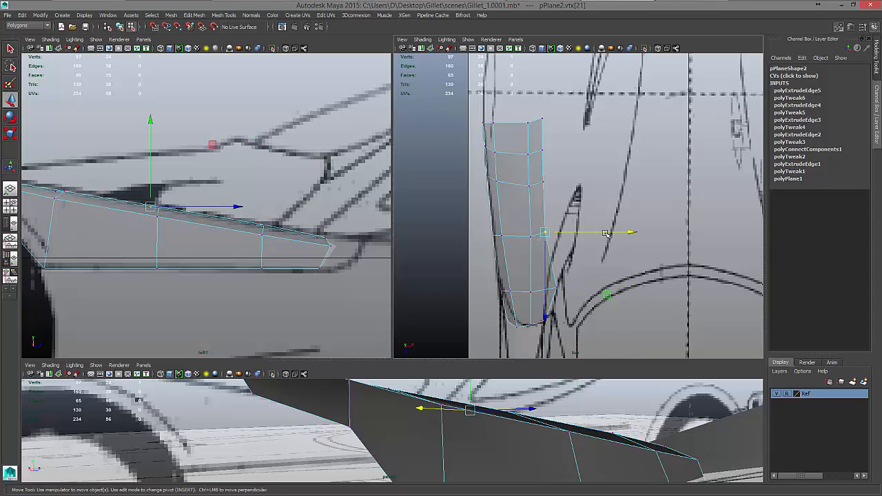
{"action": "left_click_drag", "start_coordinate": [632, 233], "coordinate": [658, 233]}
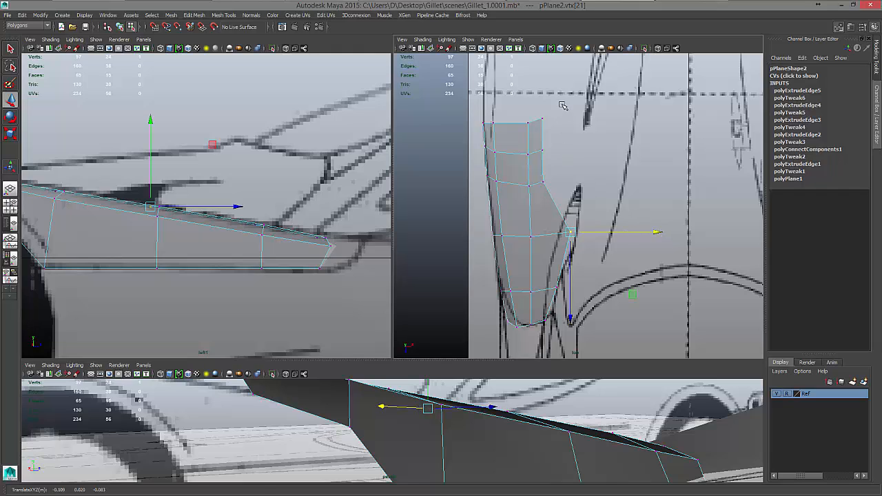
{"action": "left_click_drag", "start_coordinate": [556, 110], "coordinate": [535, 190]}
{"action": "left_click_drag", "start_coordinate": [627, 149], "coordinate": [664, 153]}
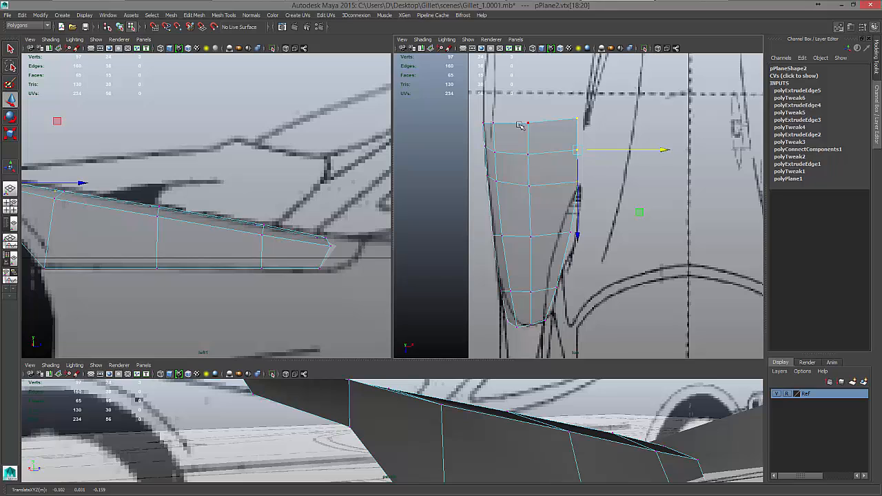
- Adjust the middle lengthwise row of vertices sideways to even out the face widths in the top view
{"action": "left_click_drag", "start_coordinate": [551, 207], "coordinate": [552, 206]}
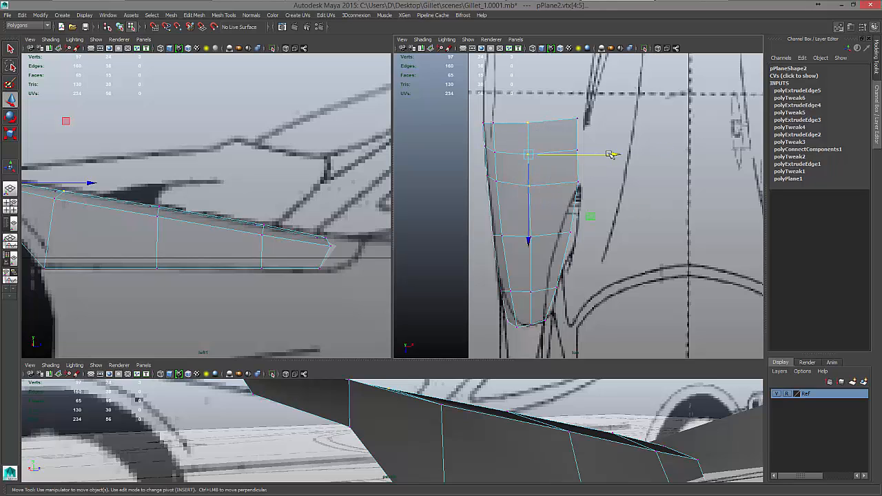
{"action": "left_click_drag", "start_coordinate": [612, 154], "coordinate": [618, 154]}
{"action": "left_click_drag", "start_coordinate": [524, 228], "coordinate": [544, 303]}
{"action": "left_click_drag", "start_coordinate": [620, 264], "coordinate": [616, 264]}
- Pull the two outer vertices at the fender's tapered end back along its length to round the tip
{"action": "left_click", "coordinate": [518, 328]}
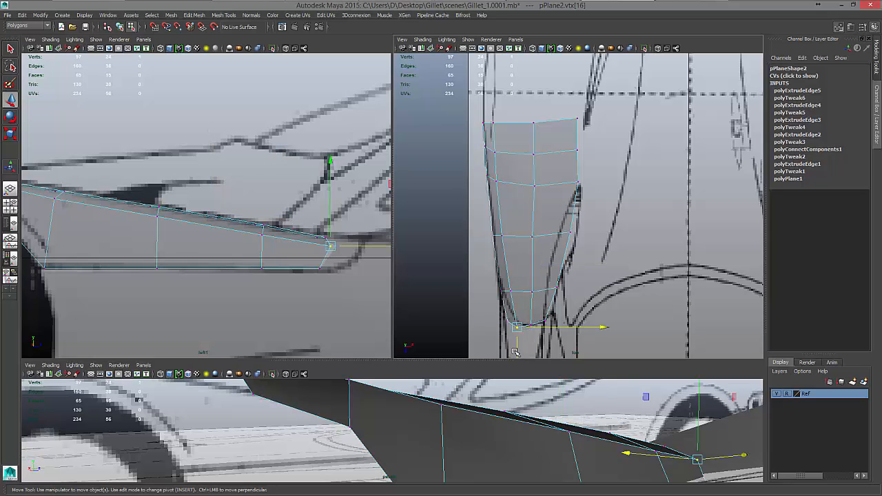
{"action": "left_click", "coordinate": [516, 344]}
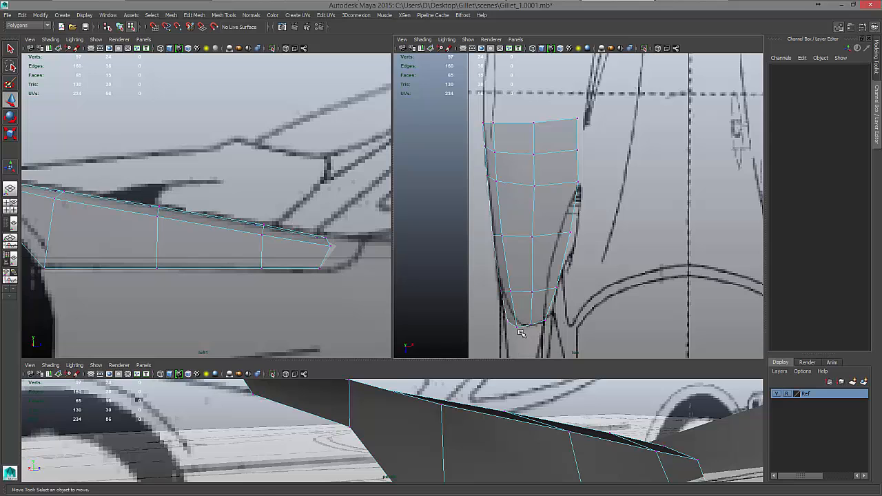
{"action": "left_click", "coordinate": [517, 328]}
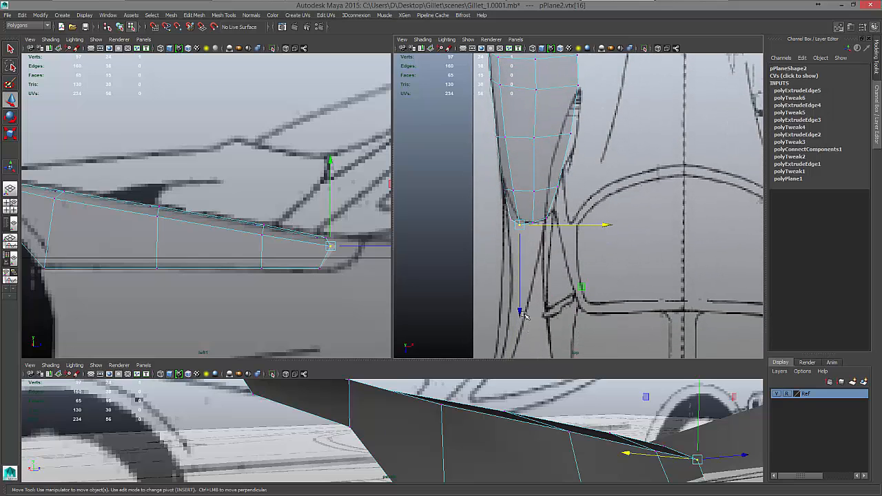
{"action": "left_click_drag", "start_coordinate": [524, 315], "coordinate": [510, 231]}
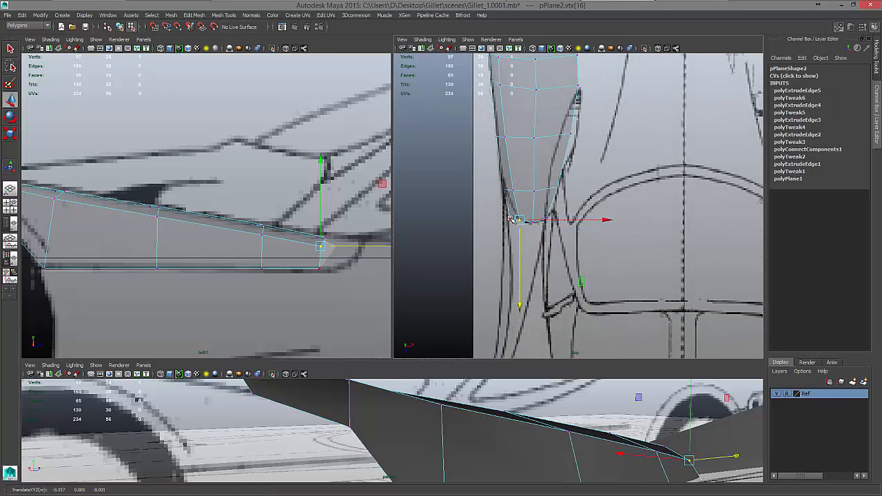
{"action": "left_click", "coordinate": [511, 219]}
{"action": "left_click_drag", "start_coordinate": [510, 302], "coordinate": [510, 295]}
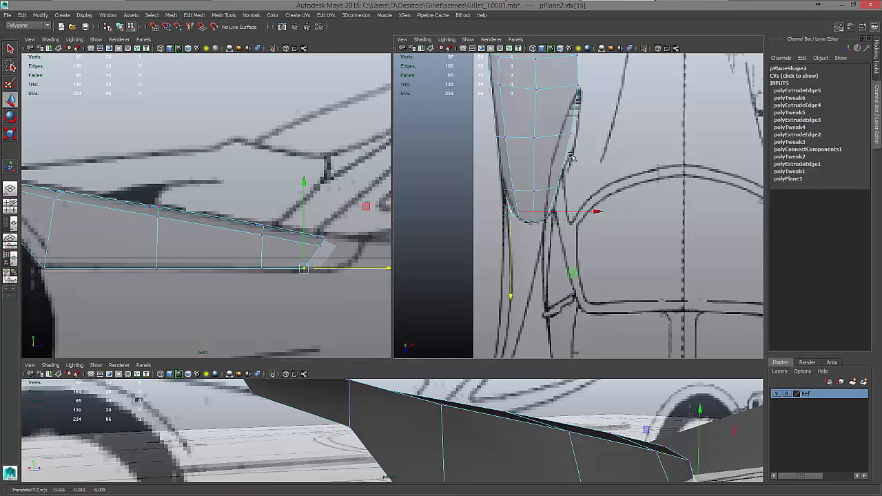
- Nudge the middle-row vertex in the second cross row from the tapered tip slightly sideways in the top view
{"action": "middle_click_drag", "start_coordinate": [539, 123], "coordinate": [516, 182], "text": "alt"}
{"action": "left_click", "coordinate": [513, 199]}
{"action": "left_click_drag", "start_coordinate": [591, 198], "coordinate": [594, 198]}
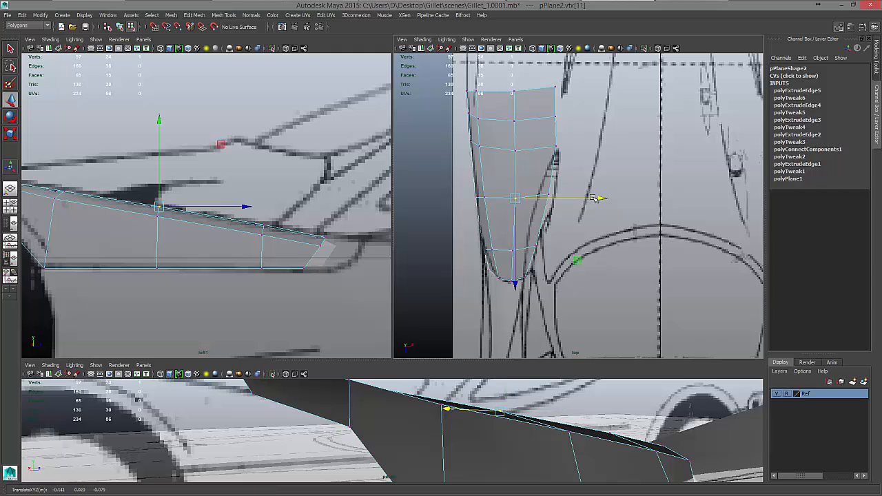
- Select the five inner border vertices and check the fender shape against the browser photo of the red car's front
{"action": "left_click_drag", "start_coordinate": [543, 86], "coordinate": [586, 179]}
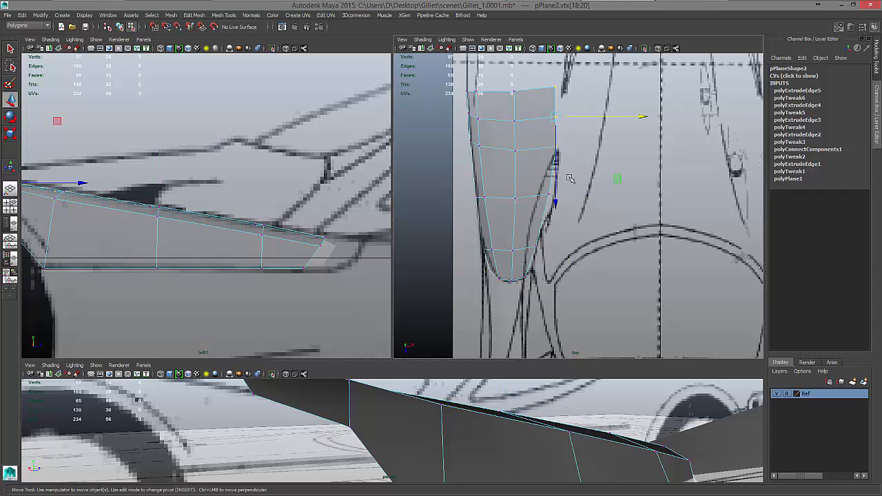
{"action": "left_click_drag", "start_coordinate": [570, 179], "coordinate": [544, 258], "text": "shift"}
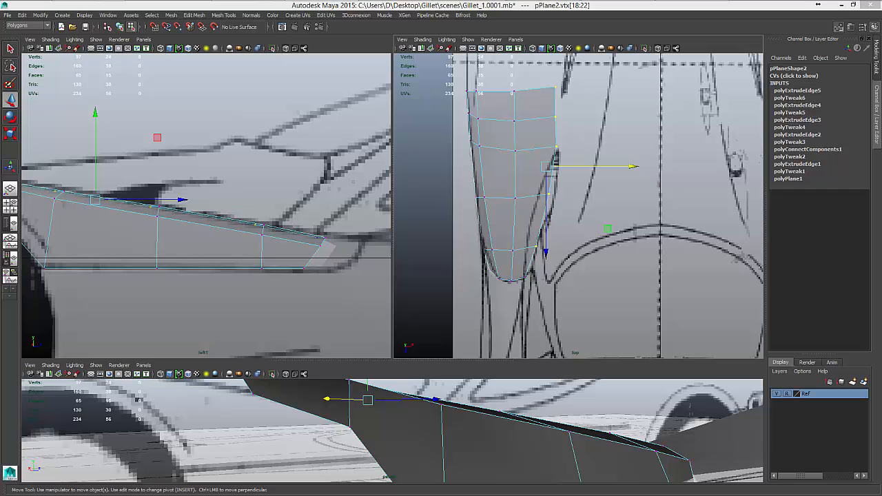
{"action": "left_click_drag", "start_coordinate": [881, 29], "coordinate": [531, 25]}
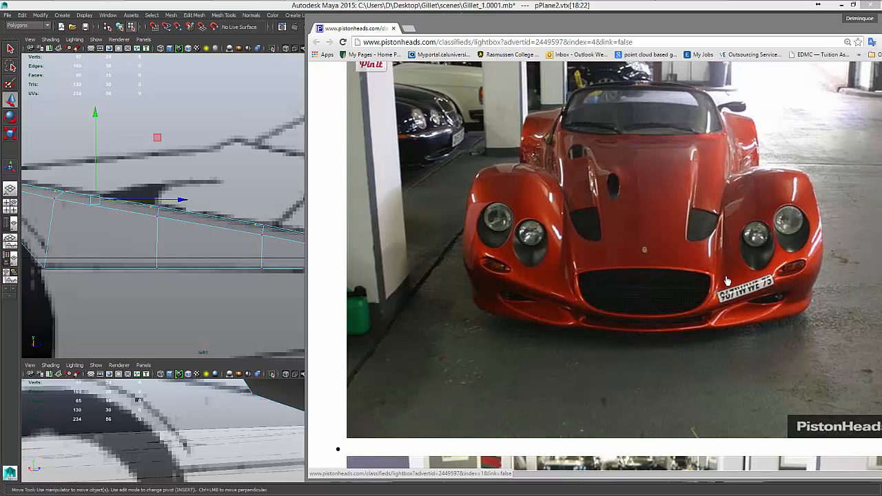
{"action": "left_click_drag", "start_coordinate": [756, 35], "coordinate": [881, 172]}
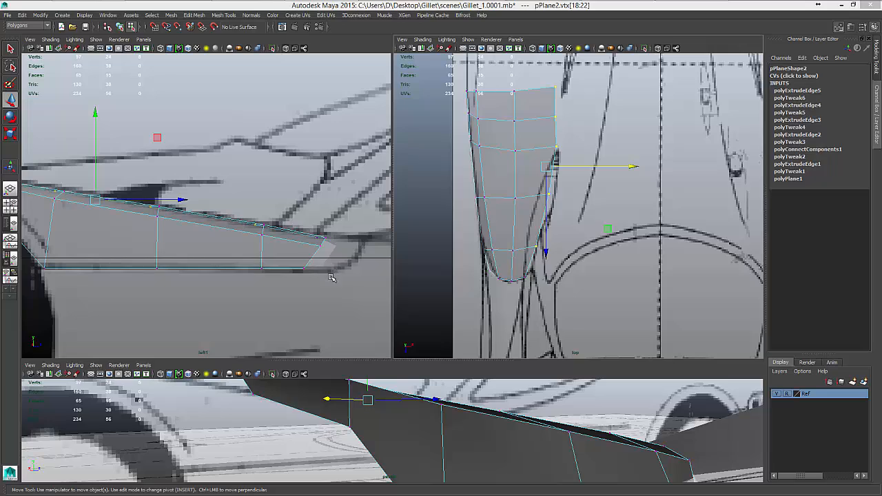
- Enlarge the perspective view and lower the five selected inner border vertices so the fender slopes down toward the hood
{"action": "left_click_drag", "start_coordinate": [405, 359], "coordinate": [418, 98]}
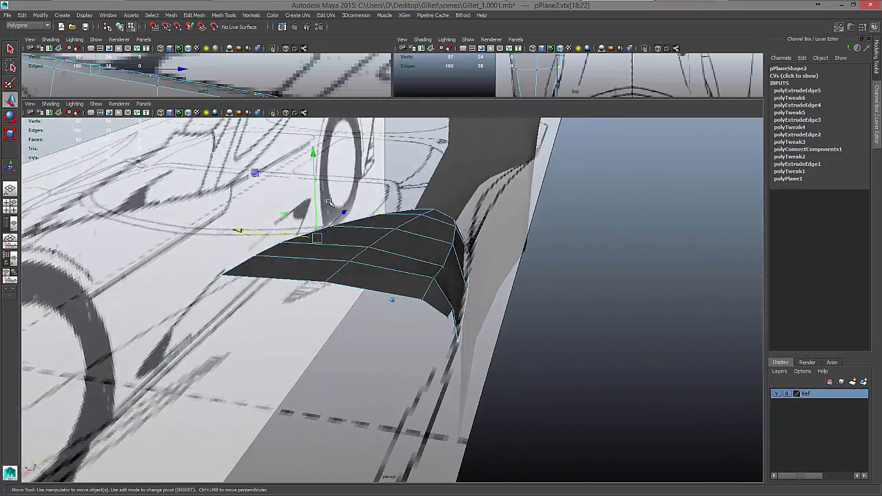
{"action": "left_click_drag", "start_coordinate": [314, 171], "coordinate": [313, 189]}
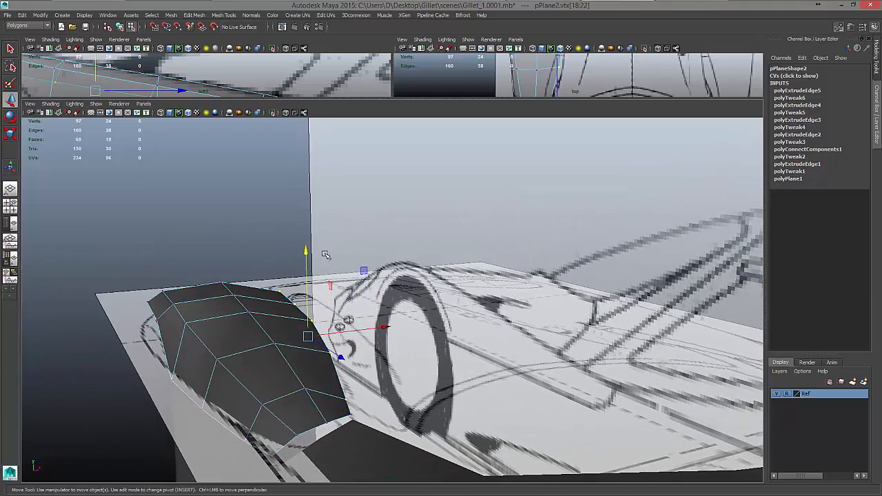
{"action": "left_click_drag", "start_coordinate": [325, 255], "coordinate": [307, 255]}
{"action": "left_click", "coordinate": [351, 415], "text": "shift"}
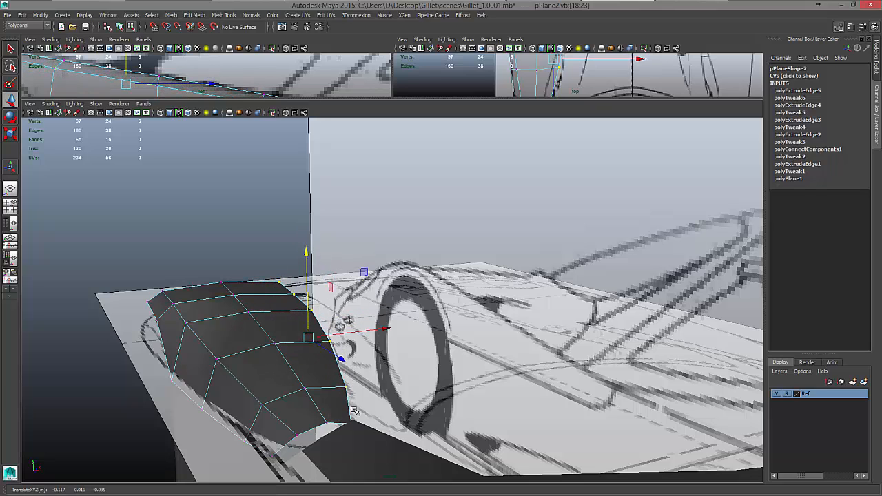
{"action": "left_click_drag", "start_coordinate": [364, 411], "coordinate": [343, 437], "text": "ctrl"}
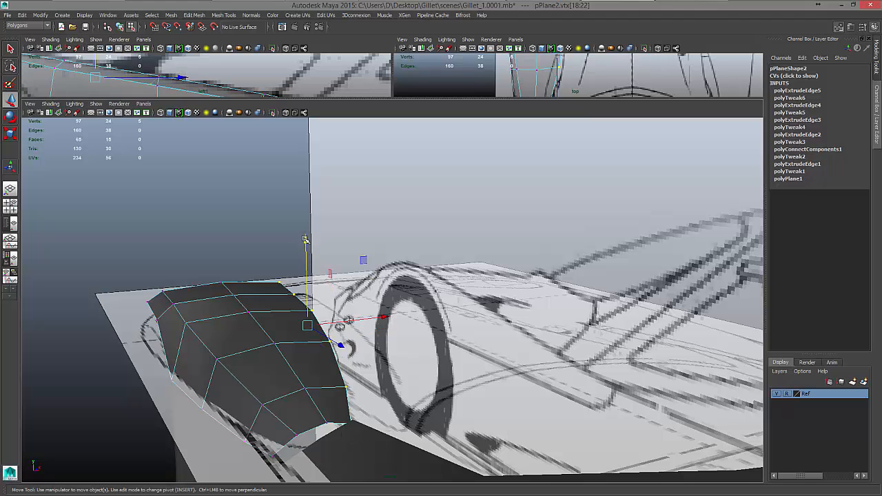
{"action": "left_click_drag", "start_coordinate": [305, 239], "coordinate": [308, 254]}
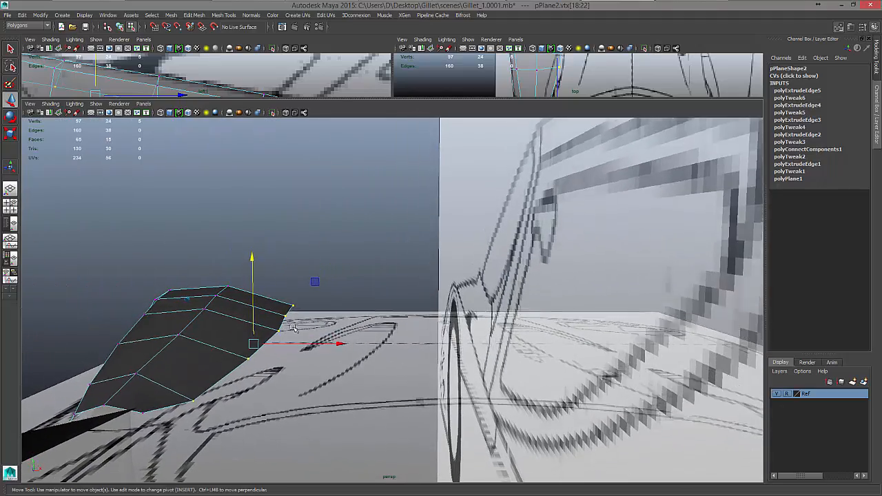
- Lower the inner border further toward the wide end, moving first four and then three of its vertices down
{"action": "left_click_drag", "start_coordinate": [342, 268], "coordinate": [238, 377]}
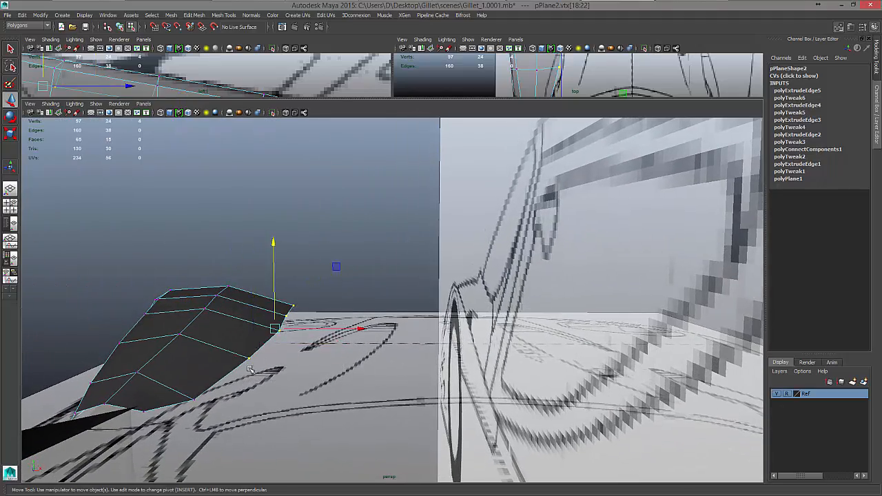
{"action": "mouse_move", "coordinate": [274, 255]}
{"action": "left_mouse_down"}
{"action": "mouse_move", "coordinate": [273, 244]}
{"action": "mouse_move", "coordinate": [273, 254]}
{"action": "left_mouse_up"}
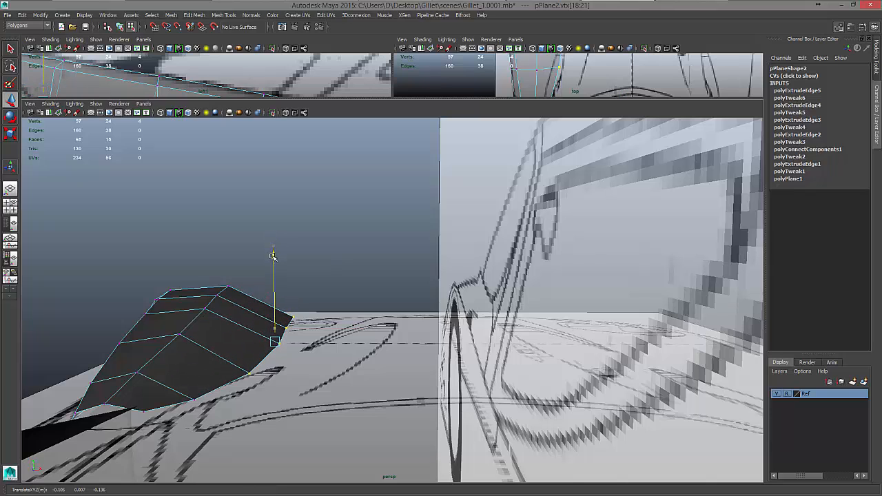
{"action": "left_click_drag", "start_coordinate": [266, 358], "coordinate": [265, 366]}
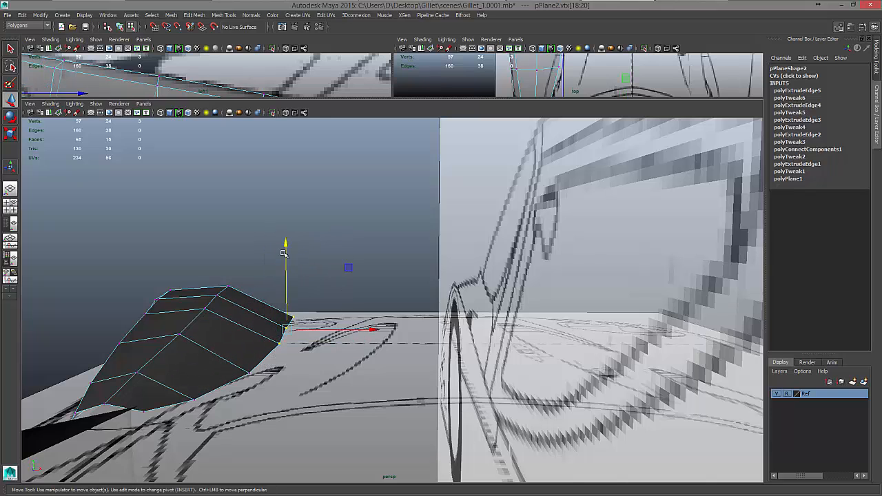
{"action": "left_click_drag", "start_coordinate": [285, 251], "coordinate": [286, 243]}
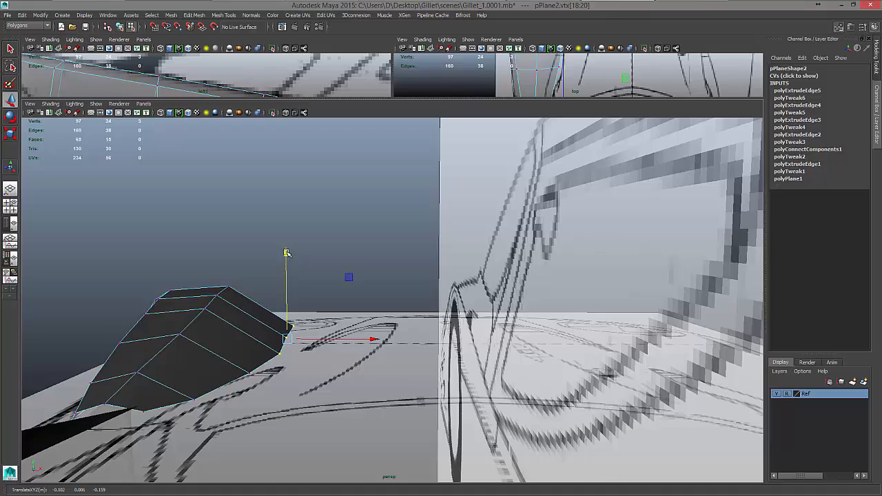
- Shift the fender's middle row of vertices sideways toward the inner border, then adjust the middle vertex nearest the tapered tip
{"action": "mouse_move", "coordinate": [231, 290]}
{"action": "left_mouse_down", "text": "alt"}
{"action": "mouse_move", "coordinate": [252, 300]}
{"action": "mouse_move", "coordinate": [224, 282]}
{"action": "mouse_move", "coordinate": [249, 369]}
{"action": "left_mouse_up", "text": "alt"}
{"action": "left_click_drag", "start_coordinate": [302, 300], "coordinate": [306, 302]}
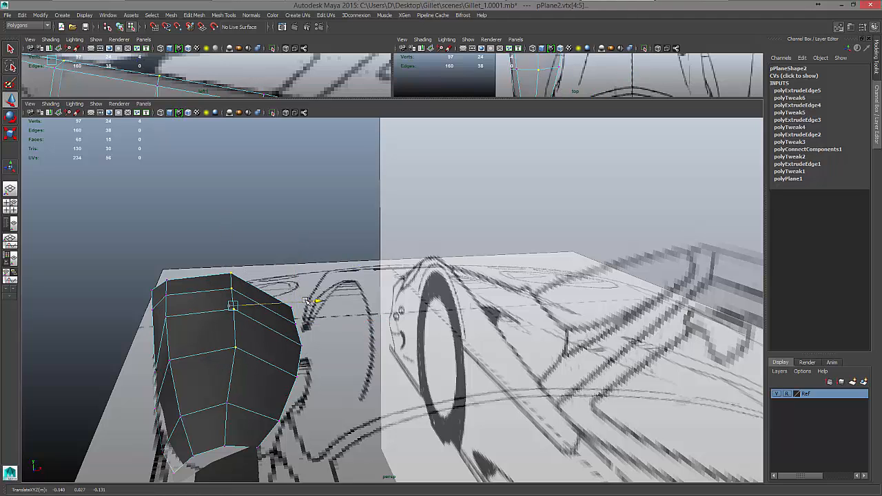
{"action": "left_click_drag", "start_coordinate": [218, 384], "coordinate": [236, 413]}
{"action": "left_click_drag", "start_coordinate": [301, 396], "coordinate": [266, 312]}
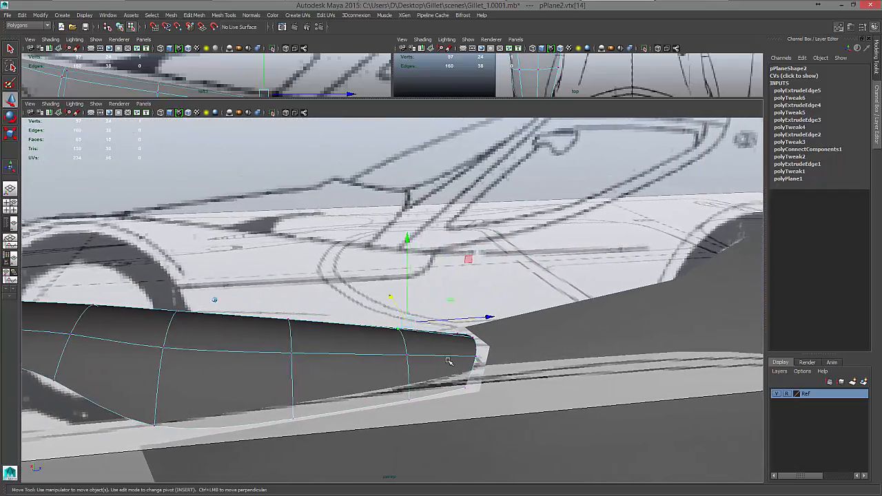
- Turn on smooth preview for the adjoining side panel and hide the Ref layer to work on the seam's vertices
{"action": "left_click", "coordinate": [482, 345]}
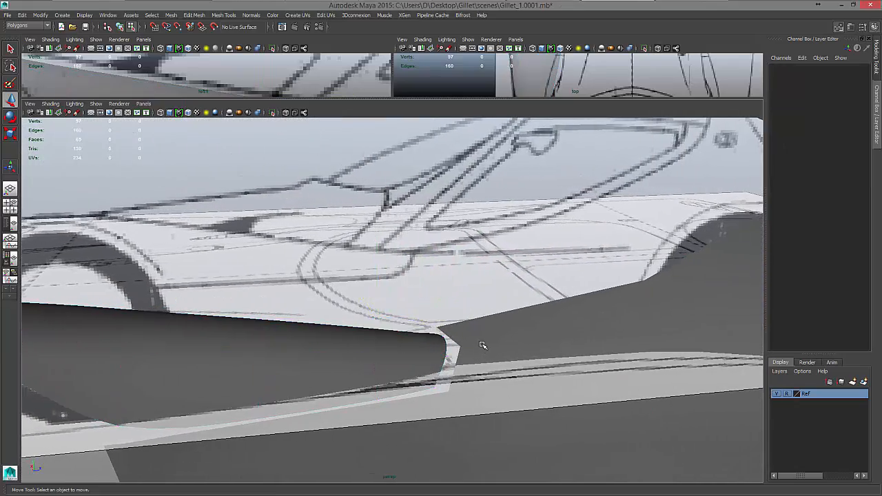
{"action": "right_click_drag", "start_coordinate": [478, 342], "coordinate": [472, 360]}
{"action": "right_click_drag", "start_coordinate": [471, 325], "coordinate": [469, 317]}
{"action": "key", "text": "3"}
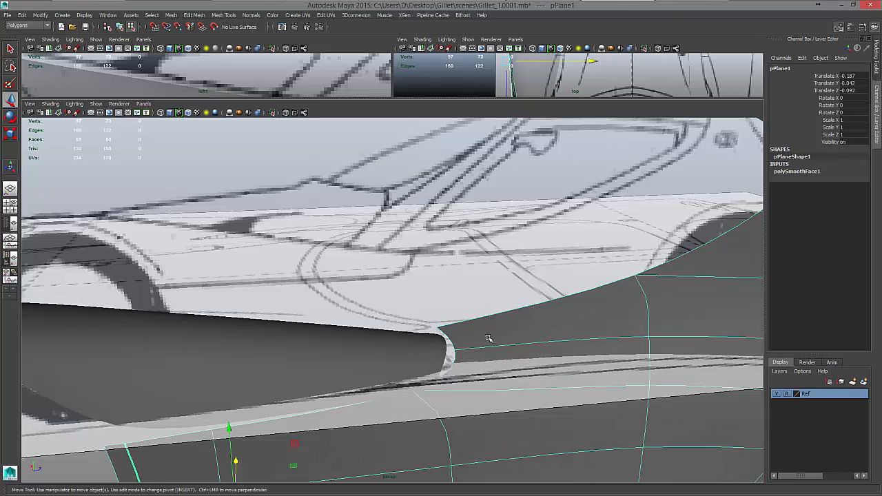
{"action": "left_click_drag", "start_coordinate": [482, 343], "coordinate": [455, 362], "text": "alt"}
{"action": "left_click", "coordinate": [777, 394]}
{"action": "mouse_move", "coordinate": [750, 388]}
{"action": "left_mouse_down", "text": "alt"}
{"action": "mouse_move", "coordinate": [500, 358]}
{"action": "mouse_move", "coordinate": [475, 388]}
{"action": "left_mouse_up", "text": "alt"}
{"action": "right_click_drag", "start_coordinate": [475, 388], "coordinate": [461, 386]}
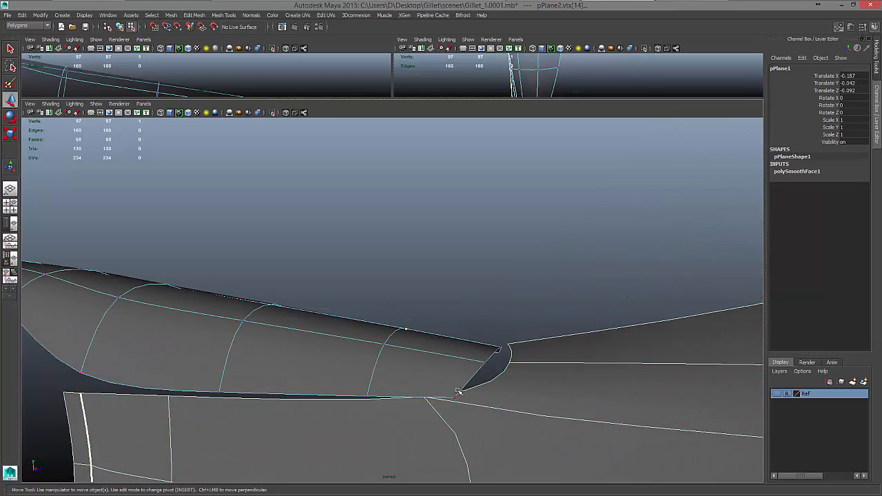
- Shift the lower corner vertex of the fender tip toward the wide end and adjust the height of the neighbouring tip vertex
{"action": "left_click", "coordinate": [456, 398]}
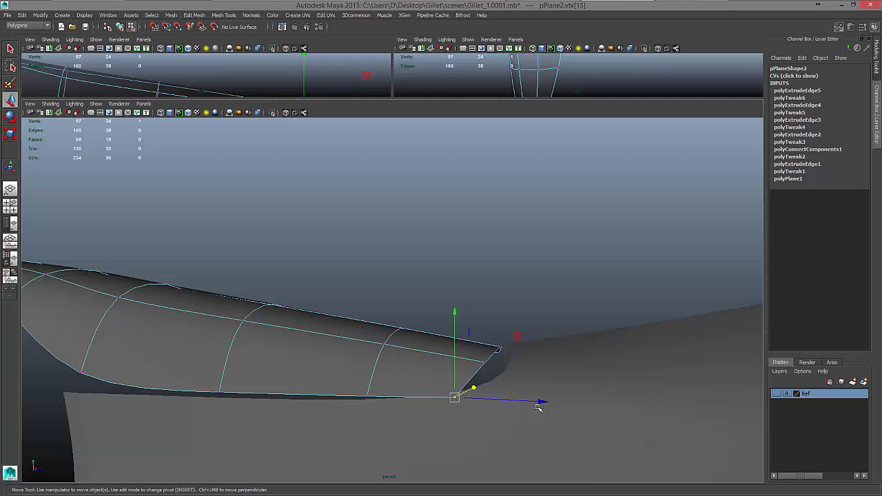
{"action": "left_click_drag", "start_coordinate": [539, 408], "coordinate": [508, 381]}
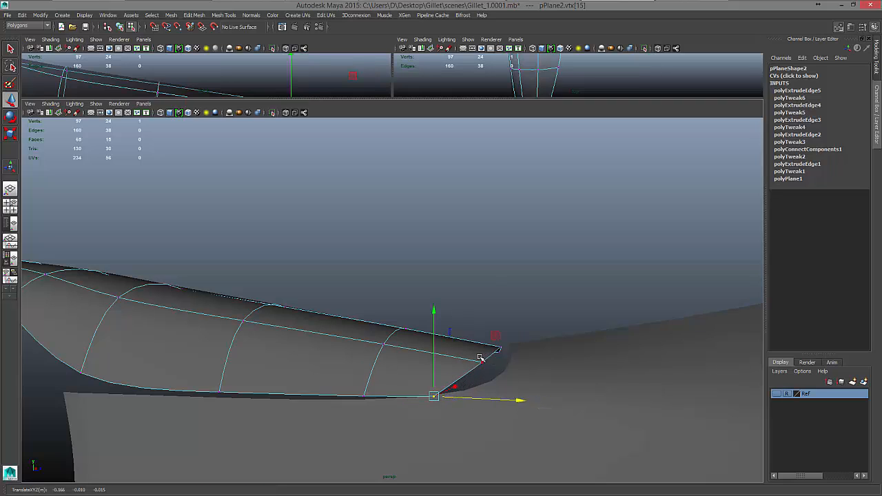
{"action": "left_click", "coordinate": [482, 360]}
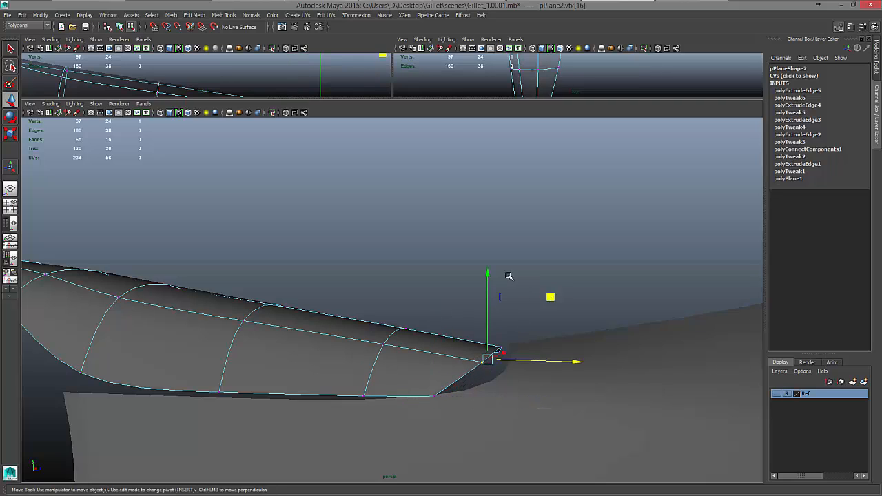
{"action": "left_click_drag", "start_coordinate": [489, 273], "coordinate": [499, 315]}
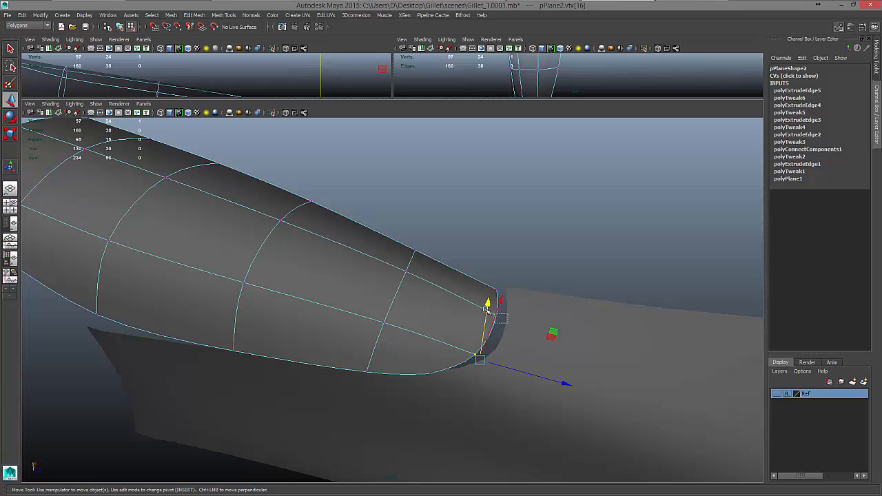
- Move the two upper vertices of the fender tip to meet the side panel's curved edge
{"action": "left_click", "coordinate": [500, 312]}
{"action": "left_click_drag", "start_coordinate": [587, 334], "coordinate": [589, 311]}
{"action": "left_click", "coordinate": [498, 290]}
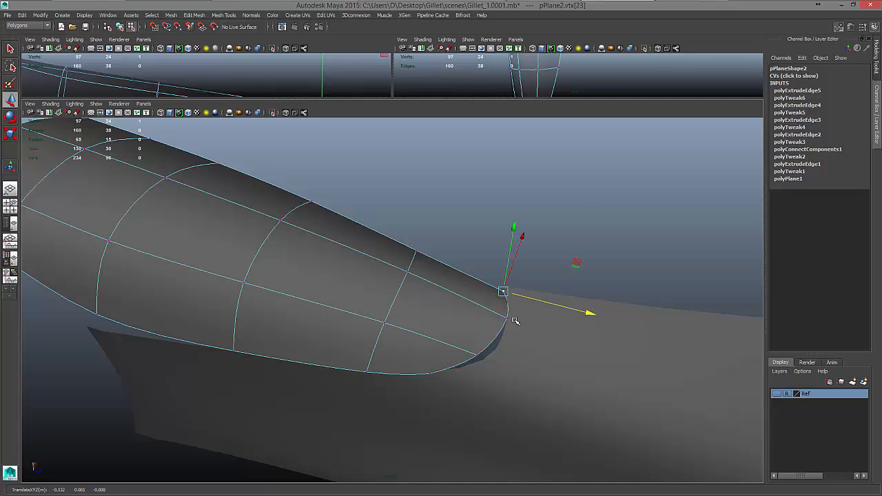
{"action": "left_click_drag", "start_coordinate": [496, 311], "coordinate": [520, 324]}
{"action": "left_click_drag", "start_coordinate": [594, 335], "coordinate": [455, 448]}
- Adjust the height of the fender tip's inner corner vertex and lower the side panel's matching corner vertex
{"action": "left_click", "coordinate": [391, 402]}
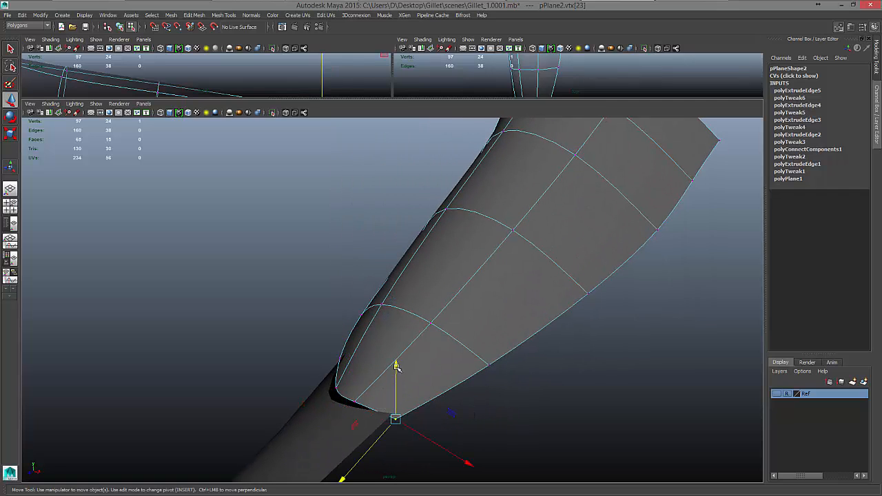
{"action": "left_click_drag", "start_coordinate": [397, 365], "coordinate": [317, 409]}
{"action": "left_click", "coordinate": [318, 410]}
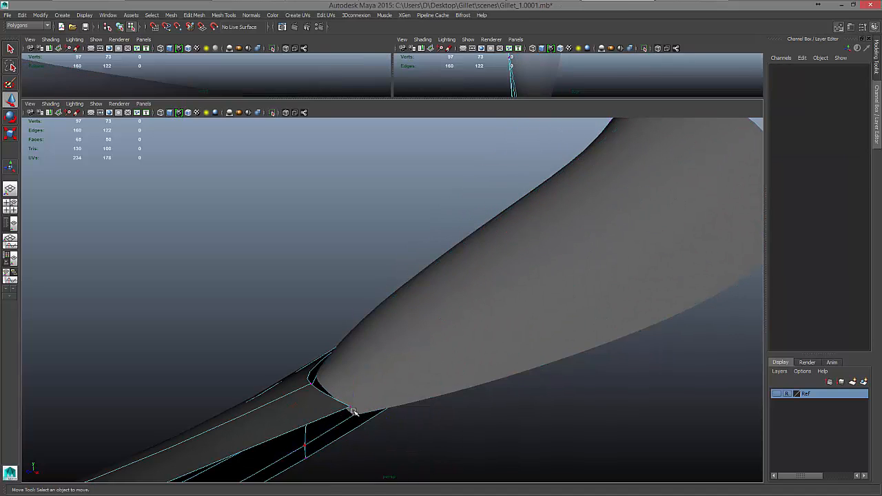
{"action": "left_click", "coordinate": [351, 410]}
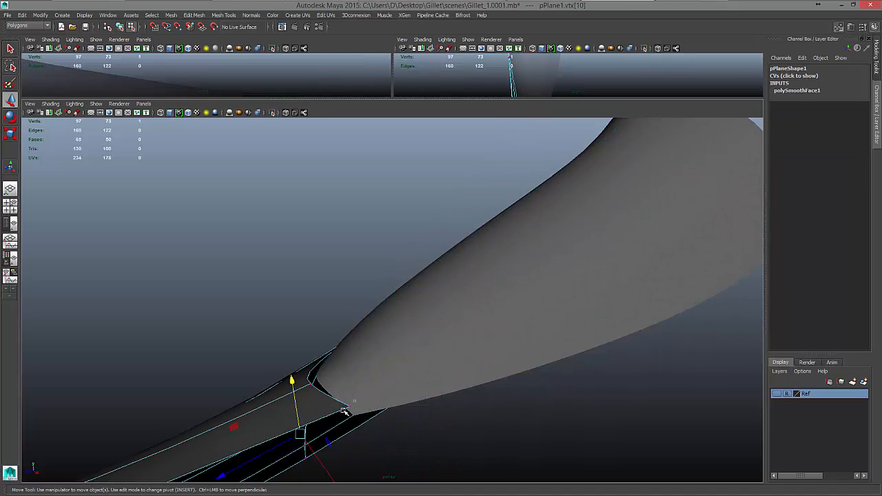
{"action": "left_click", "coordinate": [344, 411]}
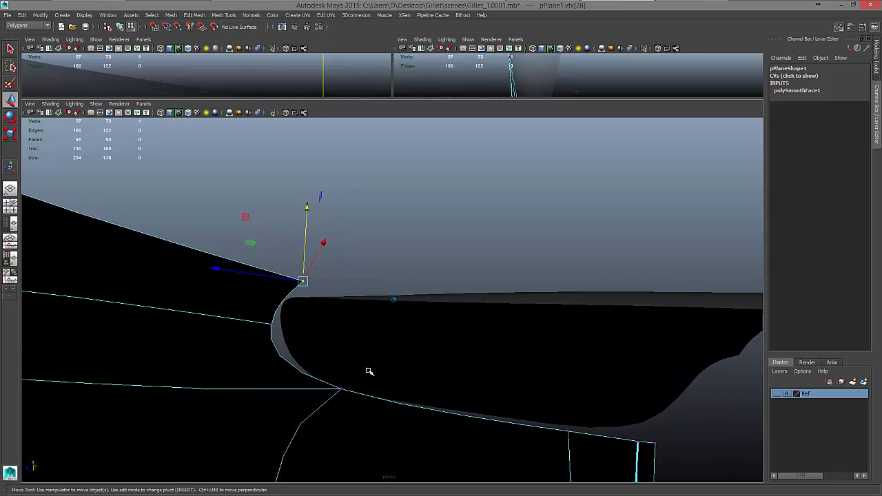
{"action": "left_click_drag", "start_coordinate": [308, 221], "coordinate": [309, 240]}
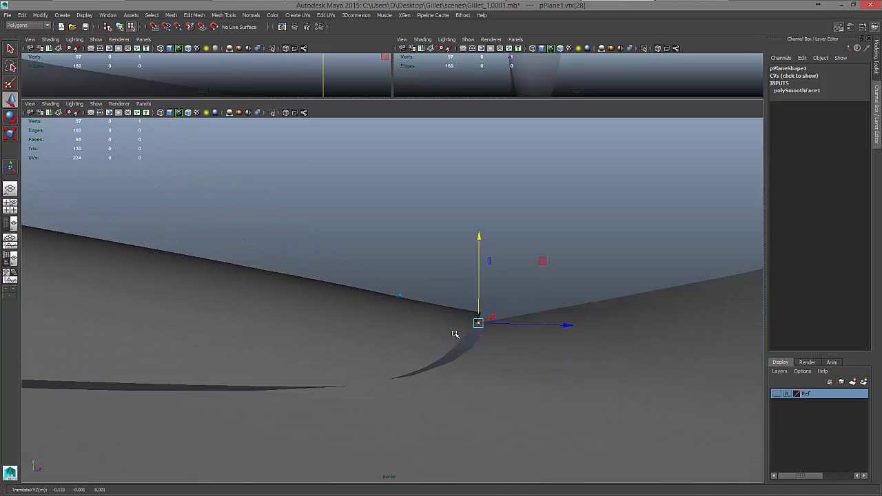
- Adjust the height of the inner corner where both panels meet and nudge the adjacent fender tip vertex toward the side panel
{"action": "left_click", "coordinate": [476, 341], "text": "shift"}
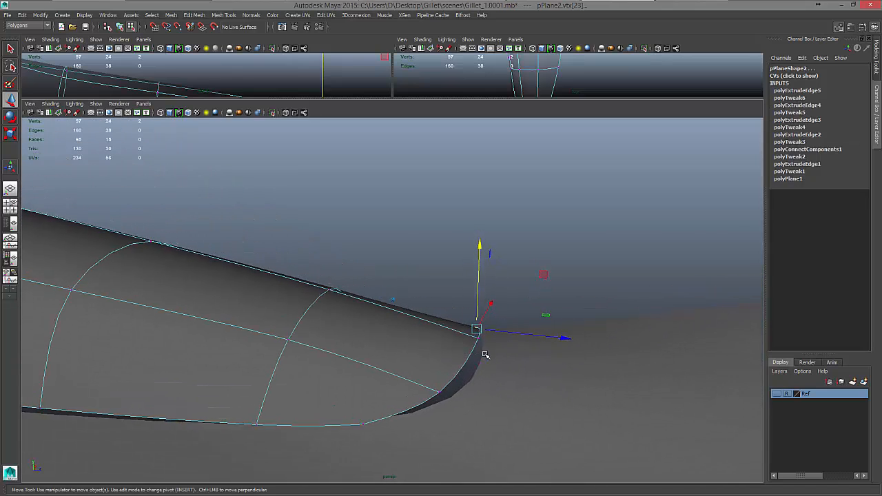
{"action": "left_click", "coordinate": [482, 327]}
{"action": "left_click_drag", "start_coordinate": [490, 252], "coordinate": [494, 271]}
{"action": "left_click", "coordinate": [550, 357]}
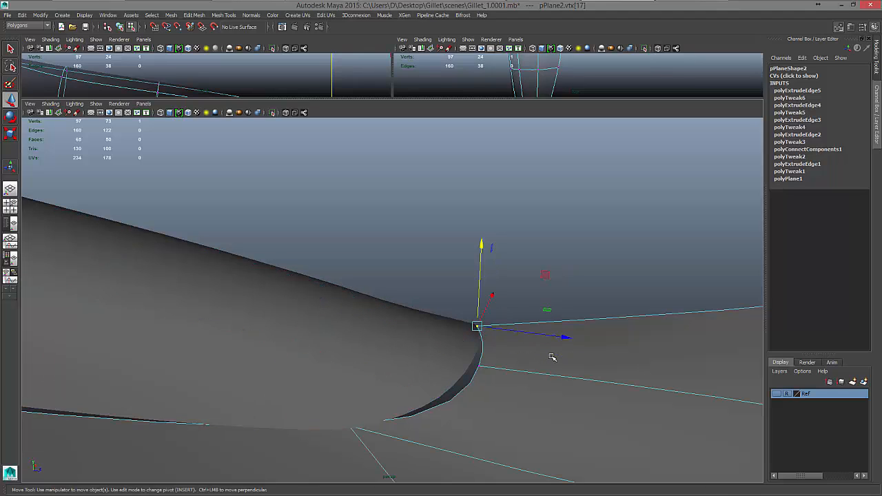
{"action": "left_click", "coordinate": [474, 353]}
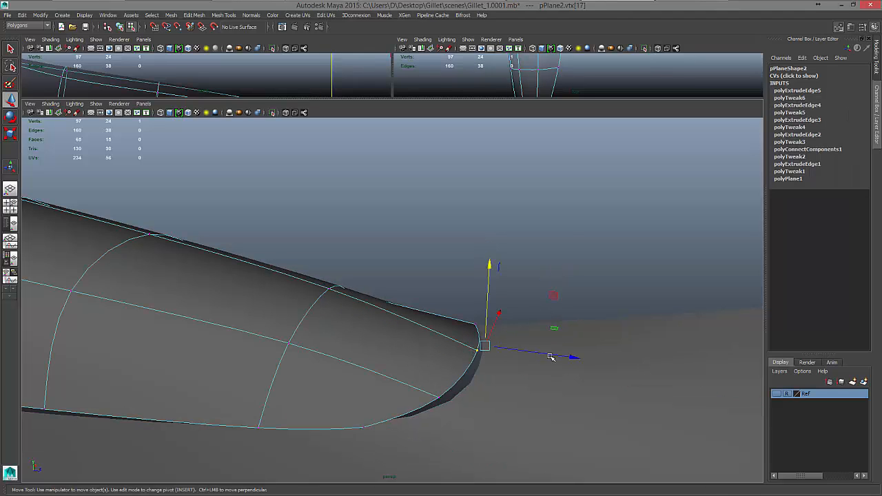
{"action": "left_click_drag", "start_coordinate": [572, 358], "coordinate": [575, 358]}
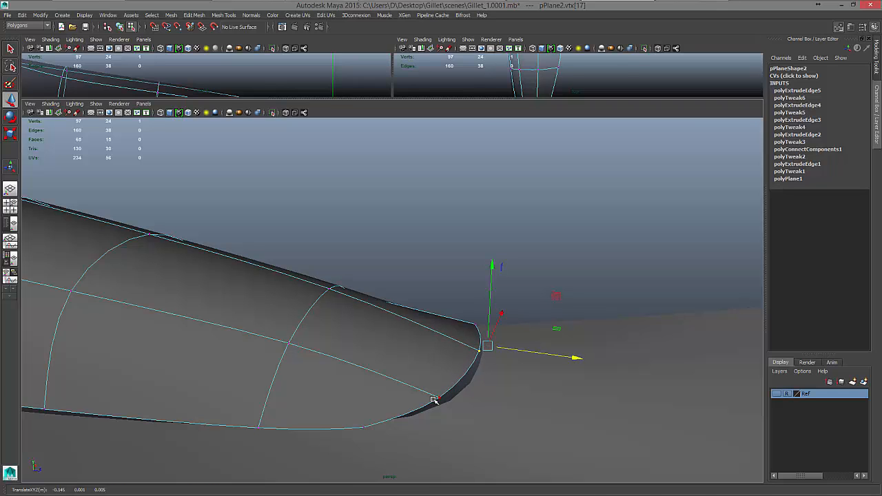
- Pull the next vertex down the fender tip's rounded end onto the side panel's edge, adjusting its depth and height
{"action": "left_click", "coordinate": [438, 399]}
{"action": "left_click_drag", "start_coordinate": [529, 418], "coordinate": [543, 418]}
{"action": "left_click_drag", "start_coordinate": [499, 381], "coordinate": [476, 359], "text": "alt"}
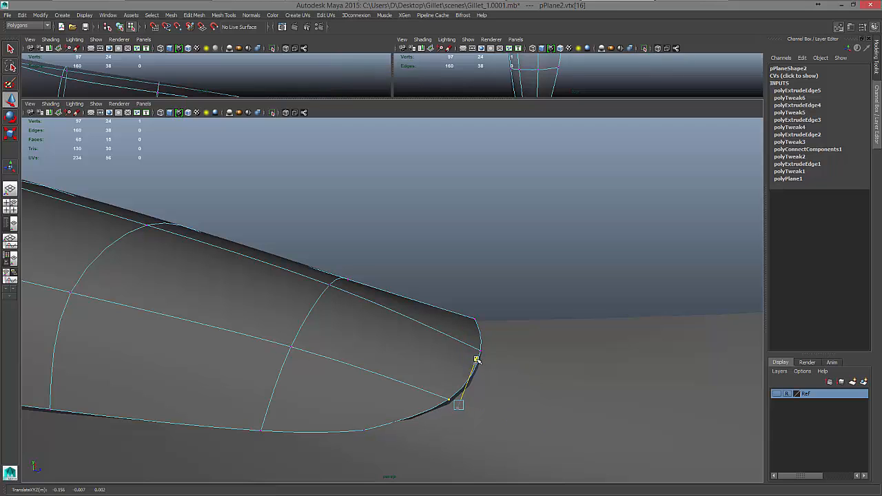
{"action": "left_click_drag", "start_coordinate": [544, 420], "coordinate": [689, 295]}
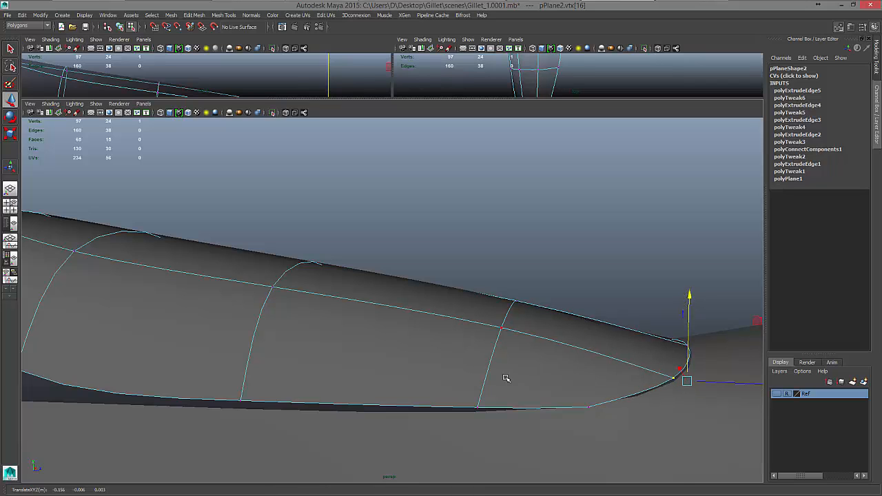
- Adjust the height of three vertices along the fender's lower edge to narrow the gap to the side panel
{"action": "left_click", "coordinate": [481, 406]}
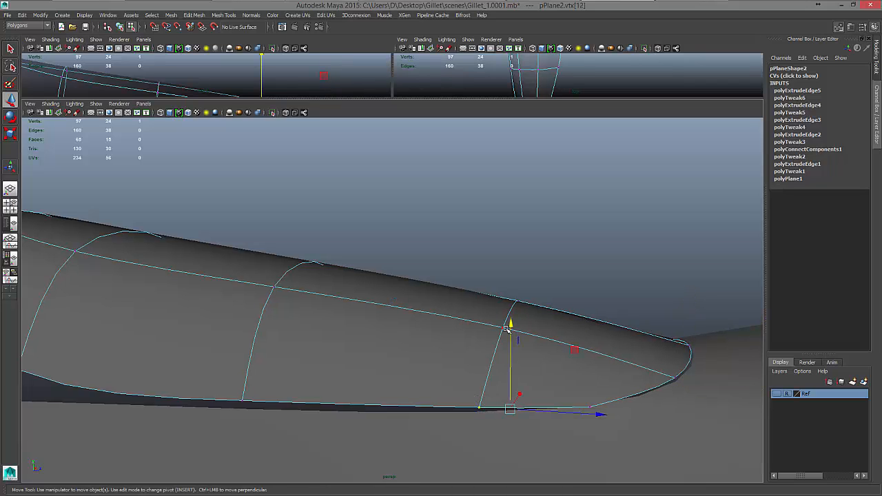
{"action": "left_click_drag", "start_coordinate": [511, 324], "coordinate": [580, 399]}
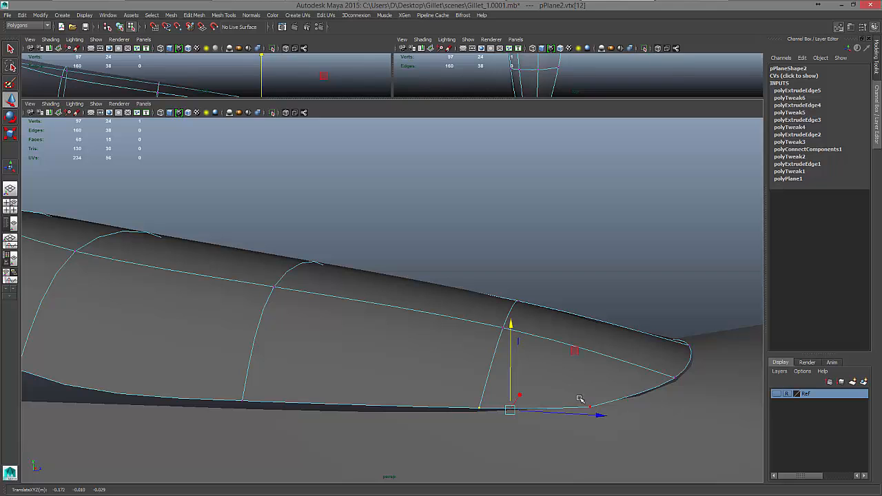
{"action": "left_click", "coordinate": [591, 409]}
{"action": "left_click_drag", "start_coordinate": [593, 322], "coordinate": [278, 340]}
{"action": "left_click", "coordinate": [274, 337]}
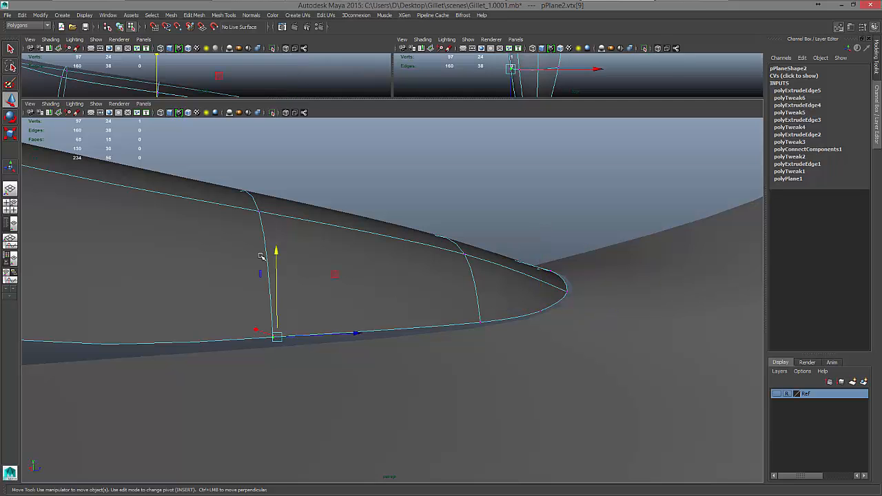
{"action": "left_click_drag", "start_coordinate": [278, 253], "coordinate": [271, 270]}
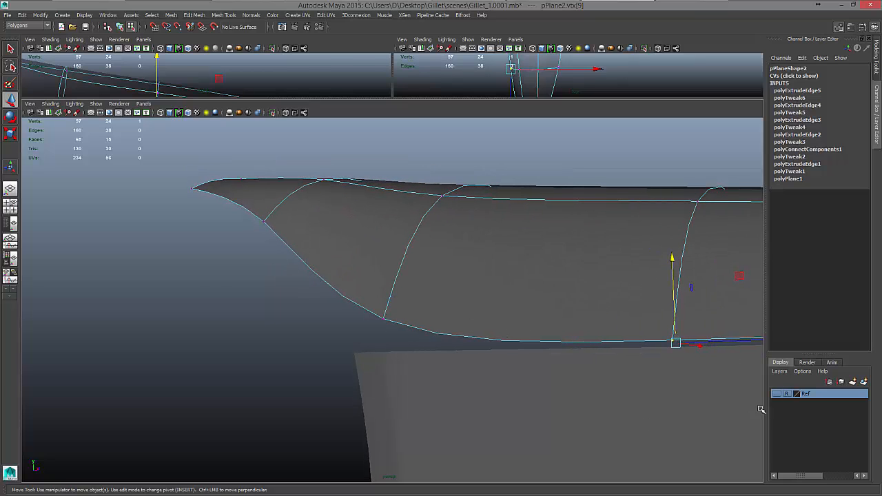
- Show the Ref layer again and enlarge the side and top views to compare the fender tip with the blueprint
{"action": "left_click", "coordinate": [776, 393]}
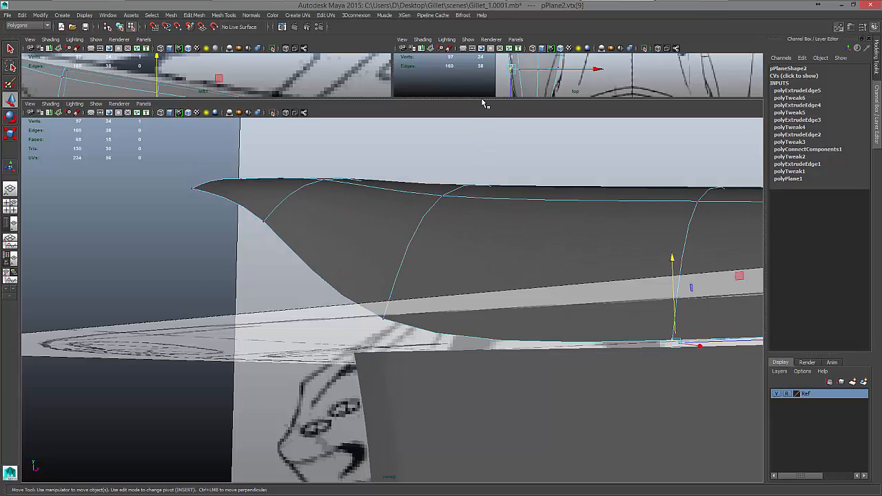
{"action": "left_click_drag", "start_coordinate": [484, 103], "coordinate": [465, 490]}
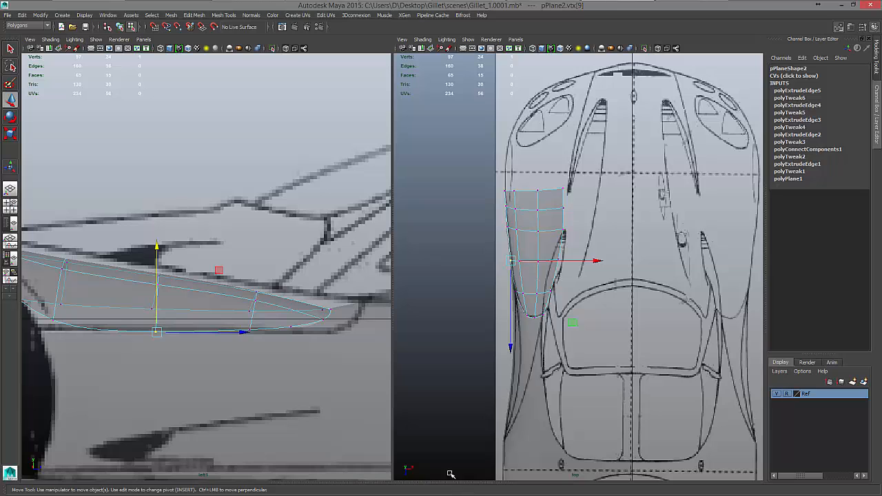
{"action": "scroll", "coordinate": [279, 279], "scroll_direction": "down", "scroll_amount": 10}
{"action": "scroll", "coordinate": [278, 288], "scroll_direction": "up", "scroll_amount": 6}
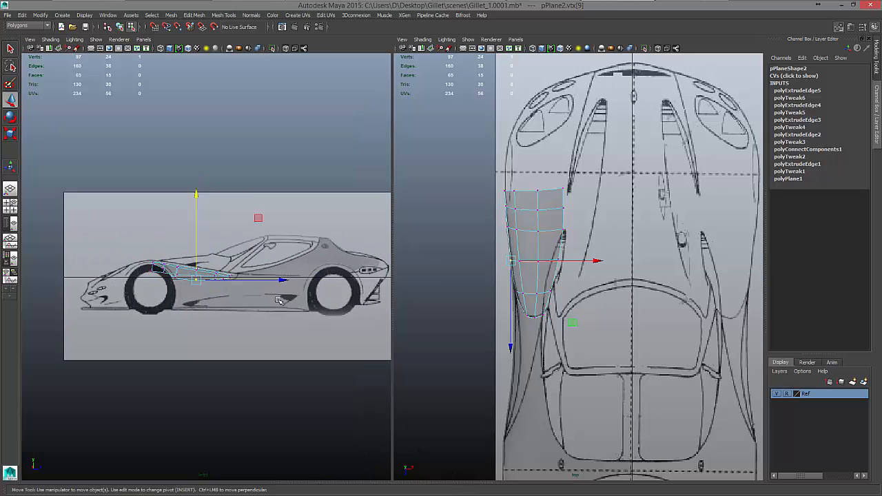
{"action": "scroll", "coordinate": [279, 301], "scroll_direction": "up", "scroll_amount": 5}
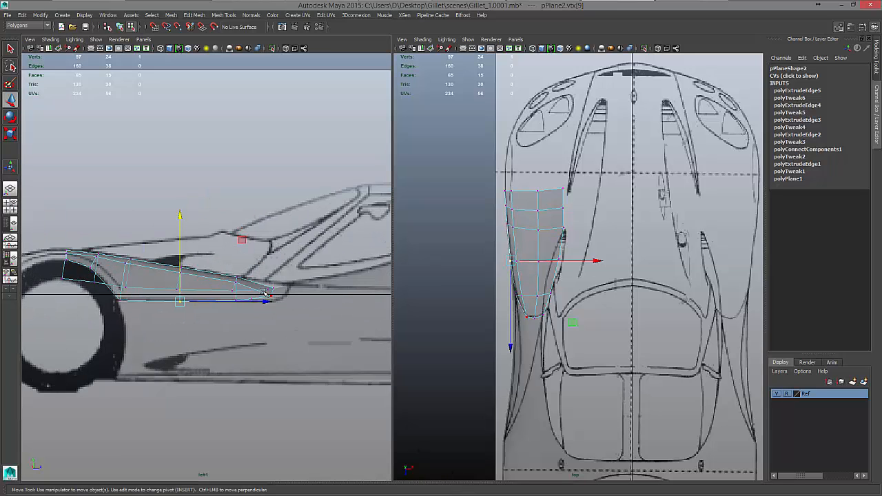
{"action": "scroll", "coordinate": [300, 296], "scroll_direction": "up", "scroll_amount": 5}
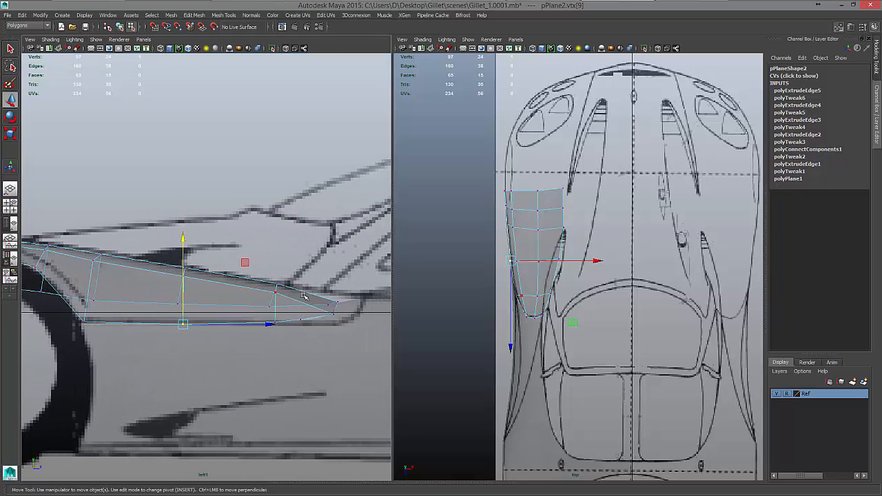
{"action": "scroll", "coordinate": [348, 306], "scroll_direction": "up", "scroll_amount": 4}
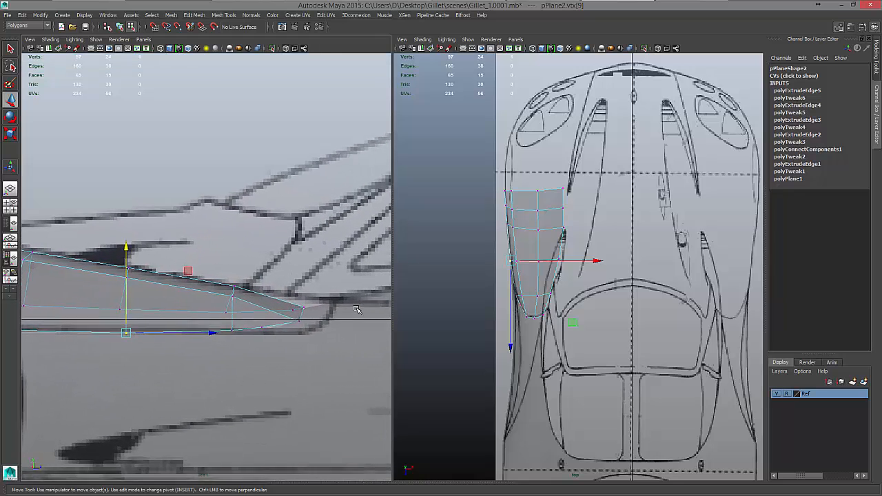
{"action": "scroll", "coordinate": [351, 310], "scroll_direction": "up", "scroll_amount": 1}
- Raise the fender tip and adjoining side-panel vertices together to the blueprint's body line, and refine the tip's lower corner vertex
{"action": "key", "text": "ctrl+z"}
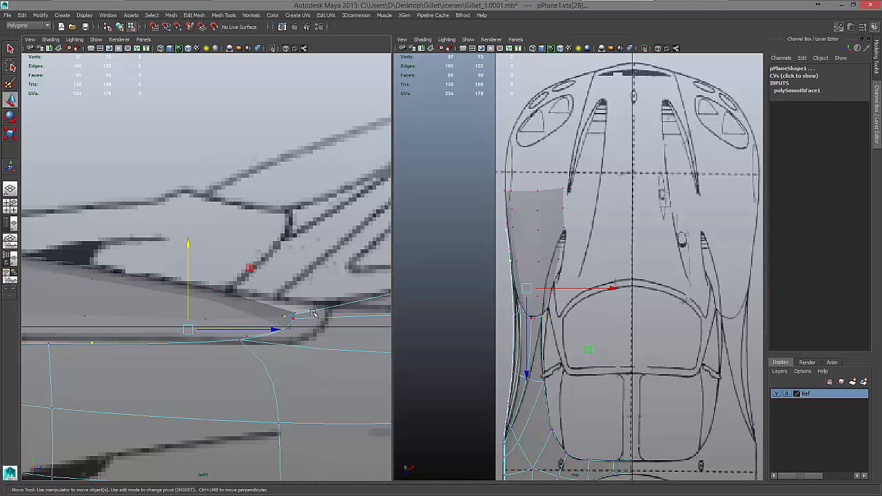
{"action": "key", "text": "ctrl+z"}
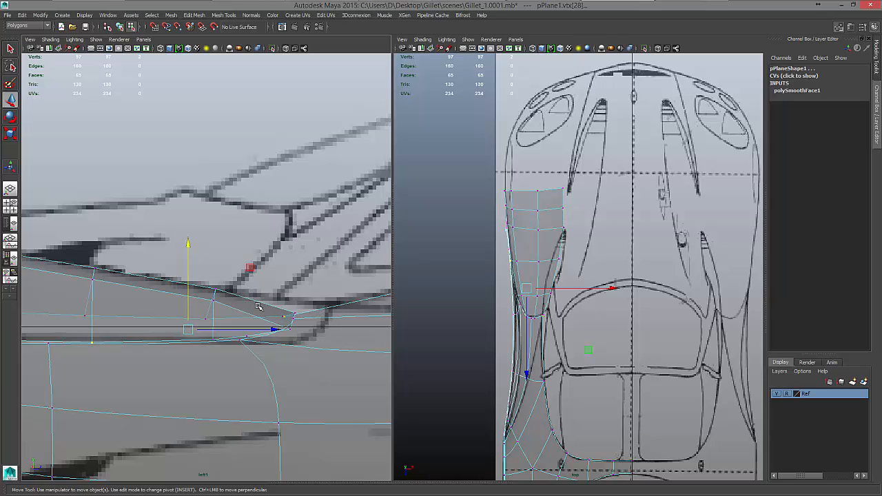
{"action": "left_click_drag", "start_coordinate": [317, 347], "coordinate": [317, 318]}
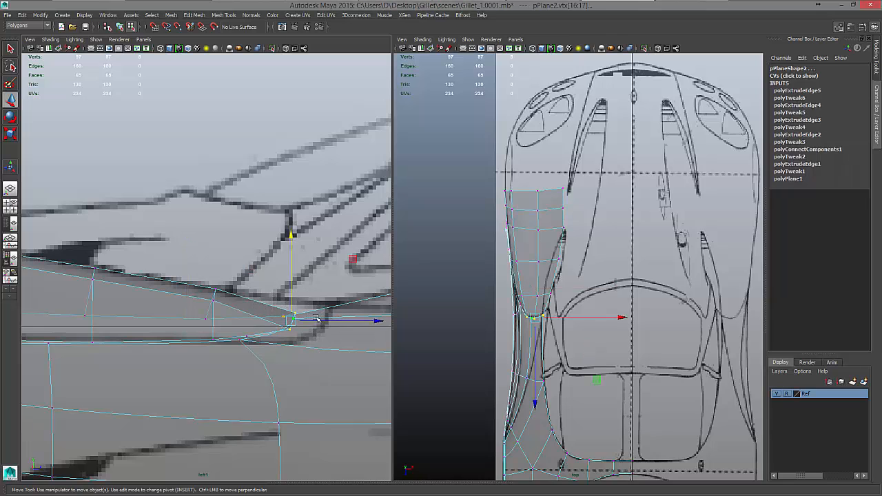
{"action": "left_click_drag", "start_coordinate": [292, 237], "coordinate": [293, 224]}
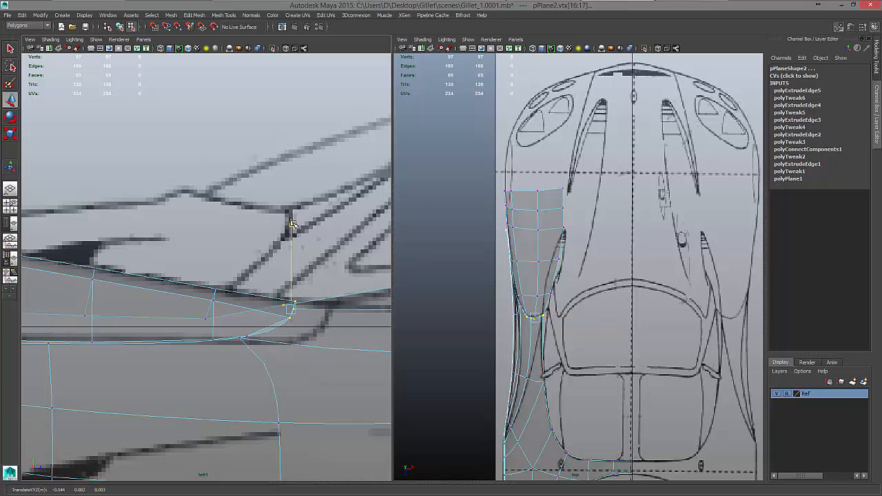
{"action": "left_click", "coordinate": [299, 303]}
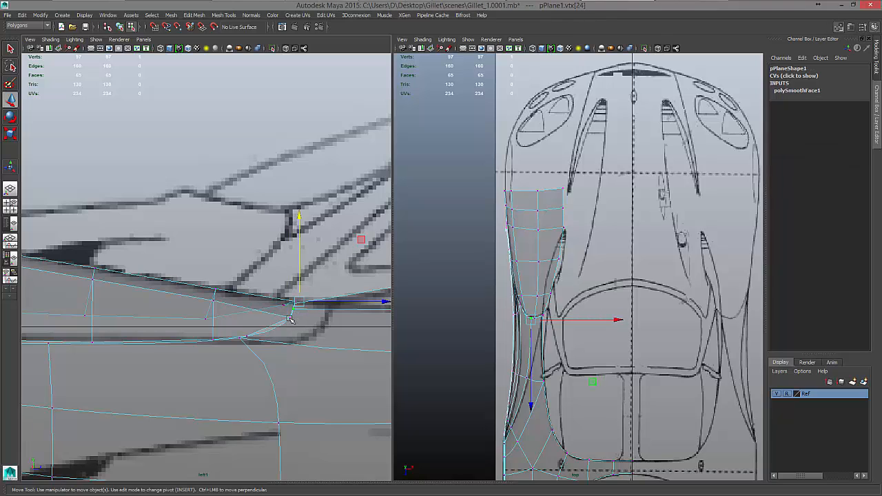
{"action": "left_click", "coordinate": [293, 318]}
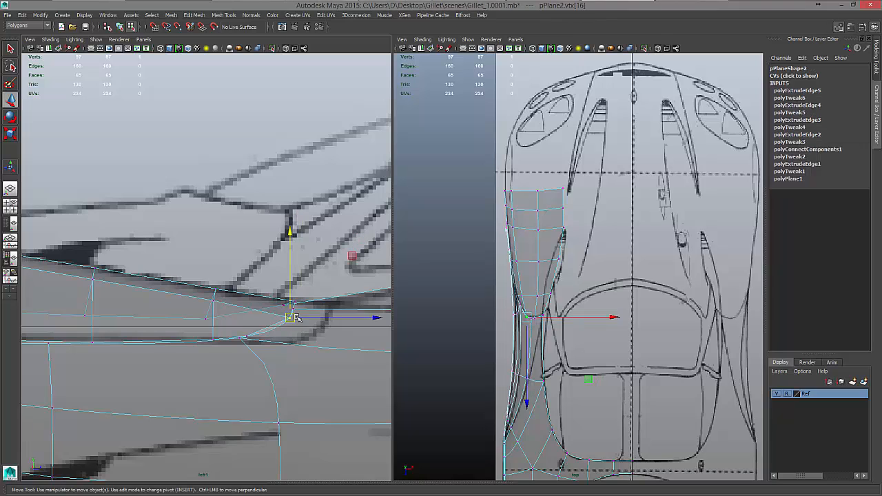
{"action": "middle_click_drag", "start_coordinate": [351, 256], "coordinate": [342, 253]}
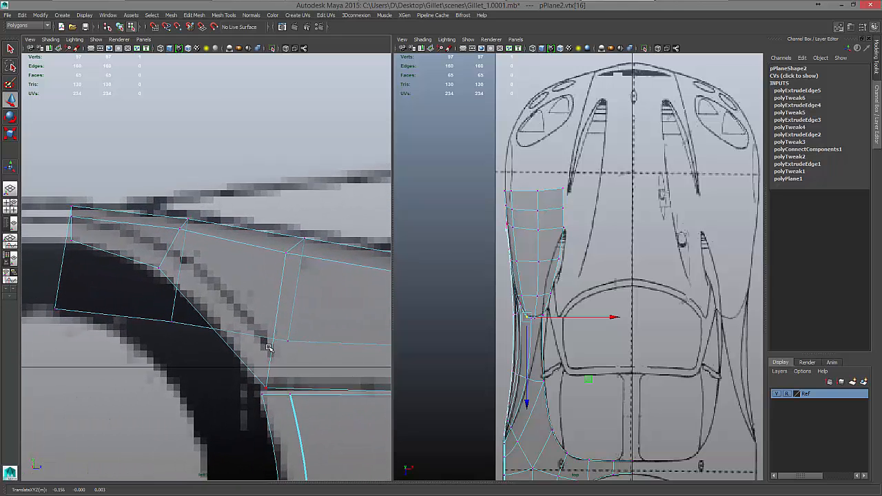
- Move the fender's lower wheel-arch corner onto the side panel's creased edge and shift the next arch vertex up and rearward
{"action": "middle_click_drag", "start_coordinate": [268, 342], "coordinate": [269, 340], "text": "alt"}
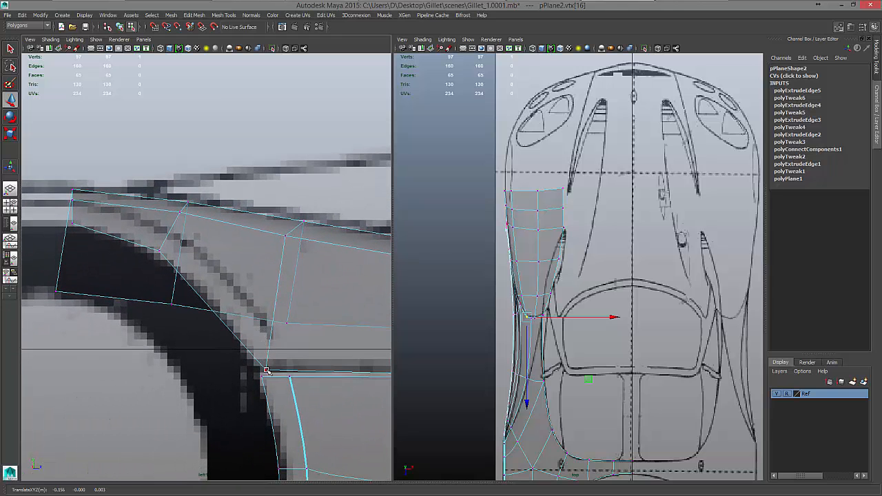
{"action": "left_click", "coordinate": [266, 371]}
{"action": "middle_click_drag", "start_coordinate": [330, 306], "coordinate": [356, 310]}
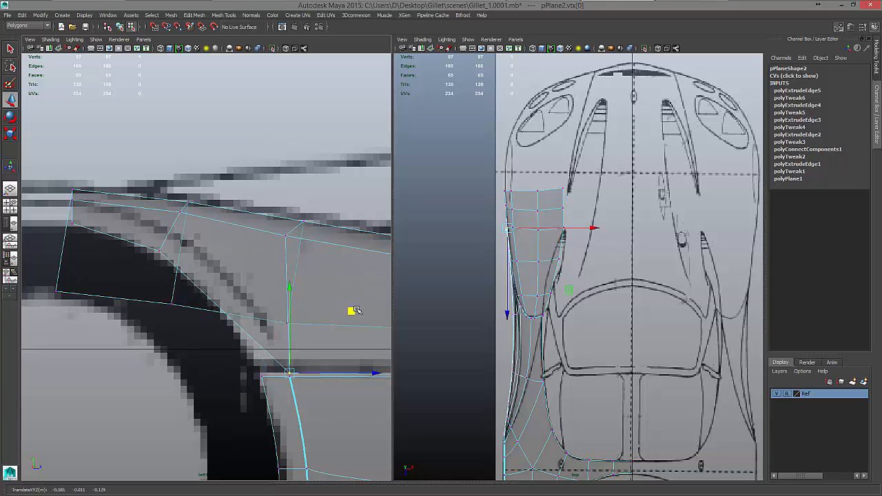
{"action": "left_click", "coordinate": [158, 252]}
{"action": "middle_click_drag", "start_coordinate": [215, 192], "coordinate": [248, 177]}
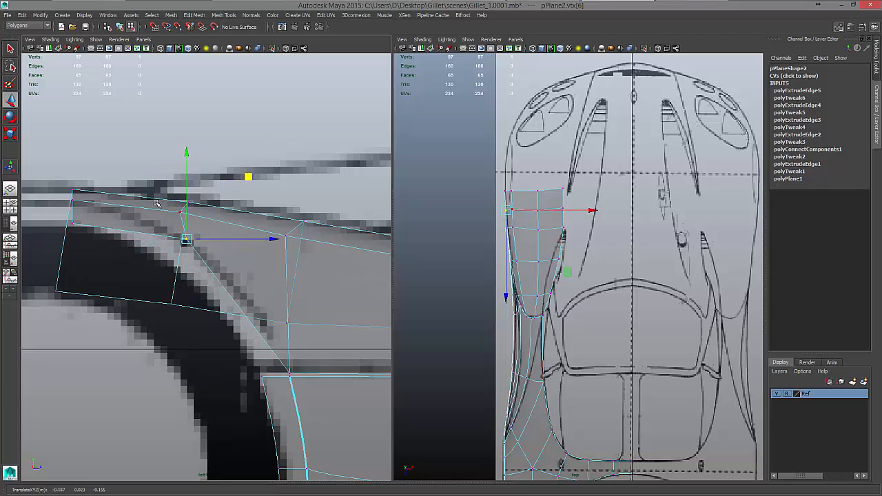
- Shift the two fender vertices above the arch and the outer vertex behind them rearward to realign the cross edges
{"action": "left_click_drag", "start_coordinate": [154, 191], "coordinate": [215, 227]}
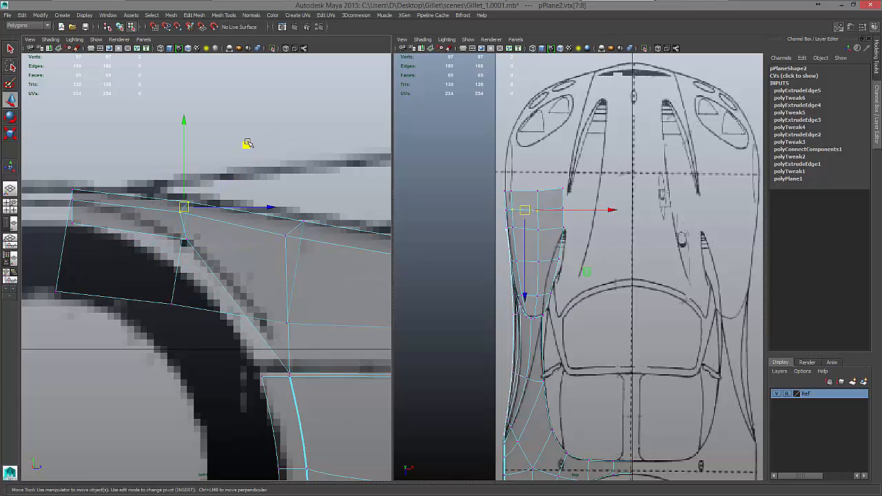
{"action": "middle_click_drag", "start_coordinate": [248, 143], "coordinate": [263, 142]}
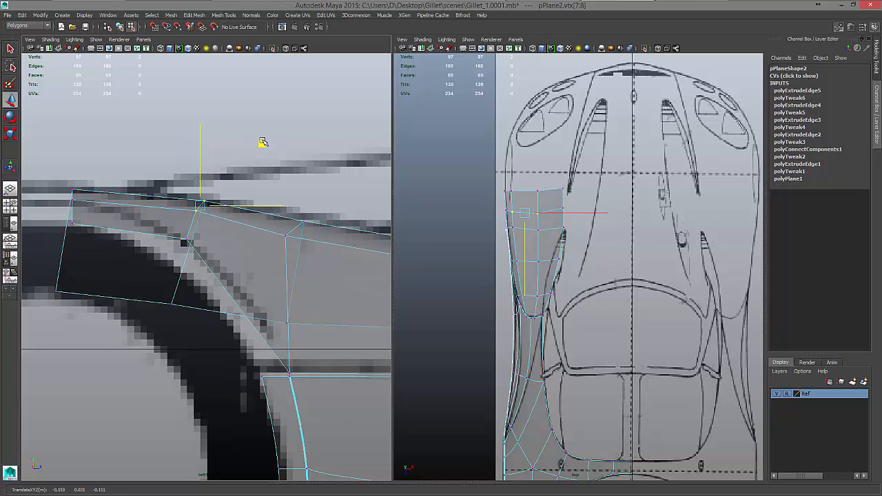
{"action": "left_click_drag", "start_coordinate": [263, 142], "coordinate": [260, 142]}
{"action": "left_click", "coordinate": [284, 235]}
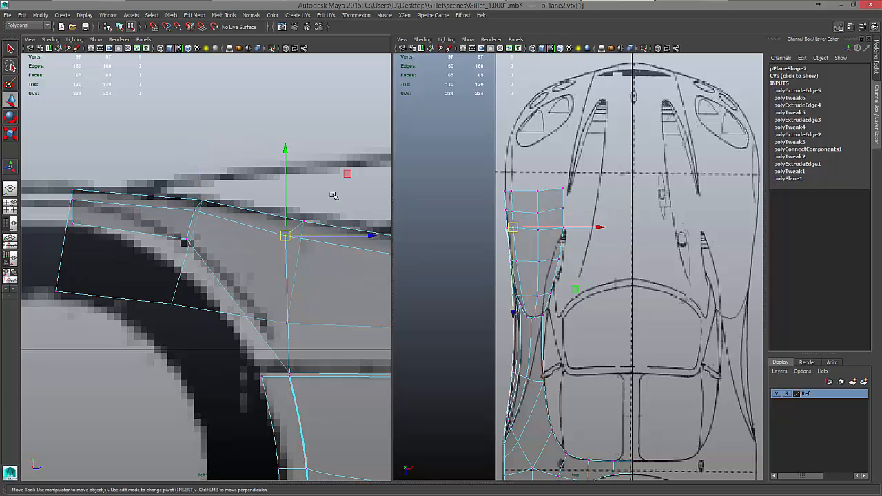
{"action": "middle_click_drag", "start_coordinate": [348, 175], "coordinate": [368, 175]}
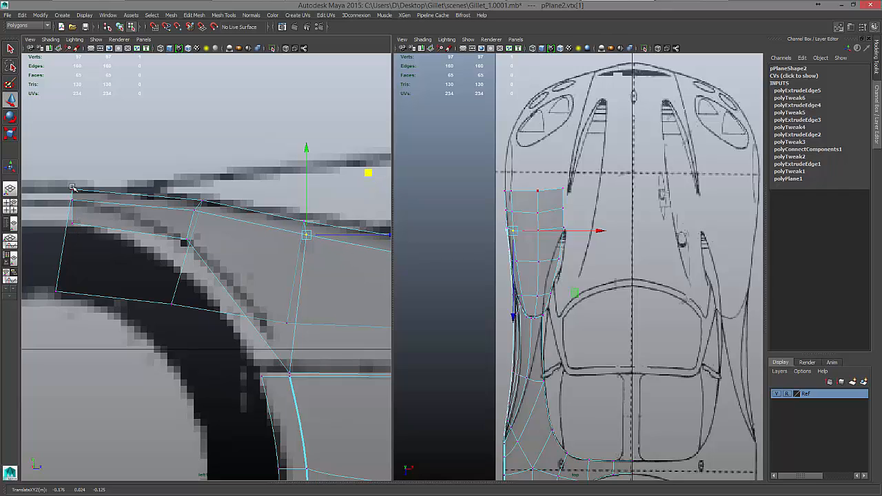
- Raise the fender's front-edge vertices to the blueprint line and refit the middle wheel-arch vertex to the arch contour
{"action": "left_click_drag", "start_coordinate": [65, 176], "coordinate": [94, 210]}
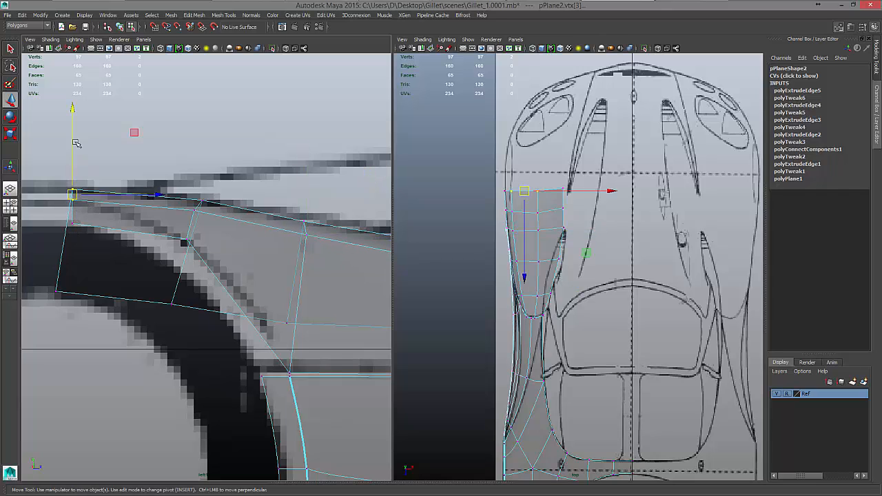
{"action": "middle_click_drag", "start_coordinate": [74, 118], "coordinate": [72, 114]}
{"action": "left_click_drag", "start_coordinate": [73, 114], "coordinate": [72, 114]}
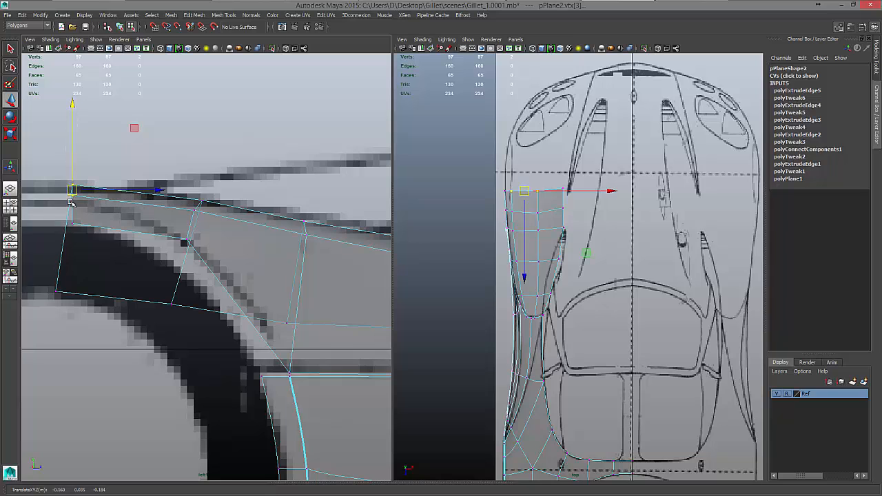
{"action": "left_click_drag", "start_coordinate": [73, 224], "coordinate": [94, 237], "text": "ctrl"}
{"action": "middle_click_drag", "start_coordinate": [136, 161], "coordinate": [137, 145]}
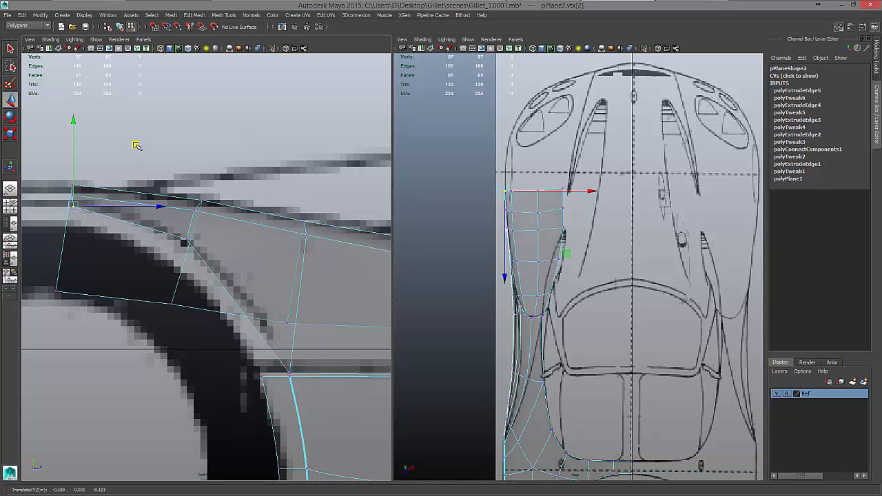
{"action": "left_click", "coordinate": [188, 240]}
{"action": "middle_click_drag", "start_coordinate": [255, 177], "coordinate": [242, 173]}
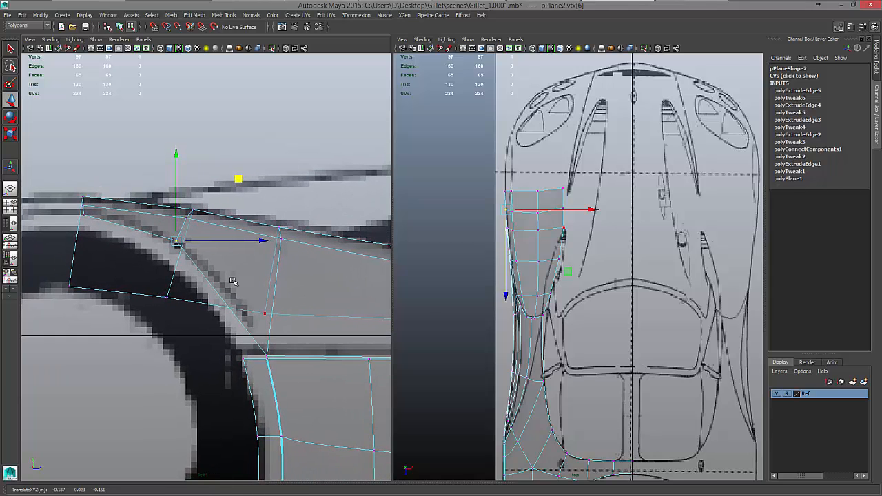
- Extrude the fender's two wheel-arch edges forward to start a lip around the wheel opening
{"action": "right_click_drag", "start_coordinate": [226, 267], "coordinate": [225, 246]}
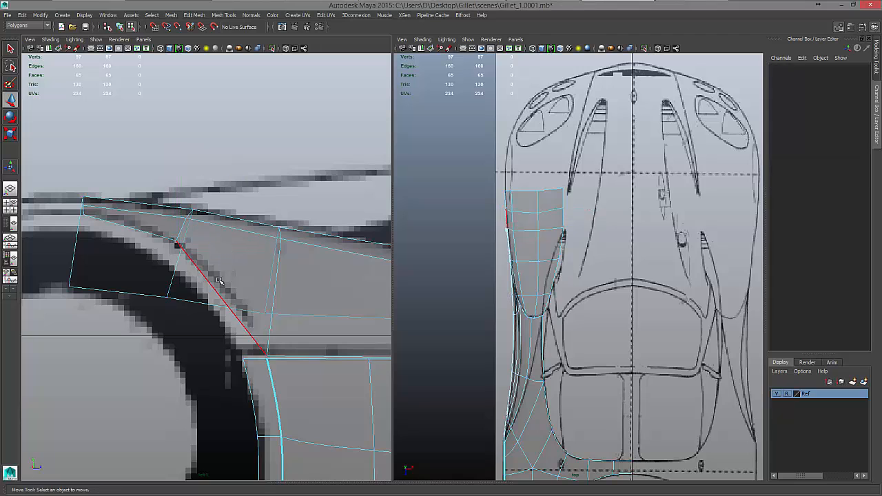
{"action": "left_click", "coordinate": [215, 286]}
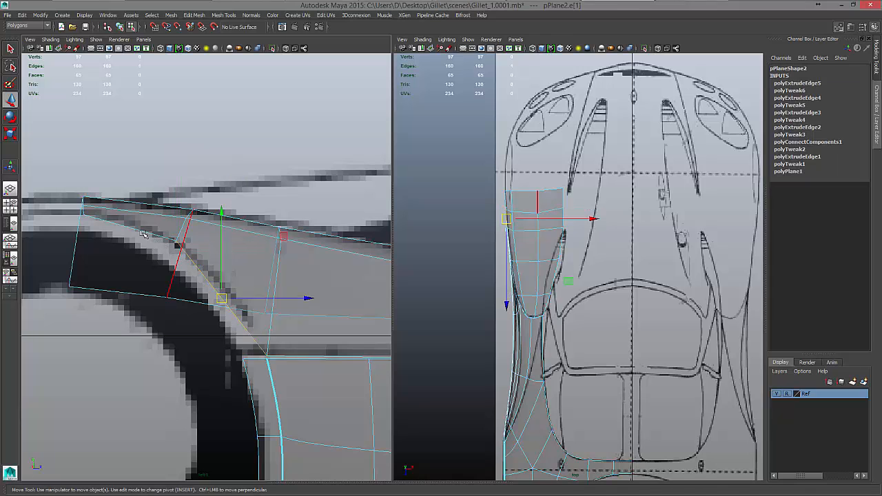
{"action": "left_click", "coordinate": [141, 231], "text": "shift"}
{"action": "right_click_drag", "start_coordinate": [141, 230], "coordinate": [141, 252], "text": "shift"}
{"action": "left_click", "coordinate": [333, 187]}
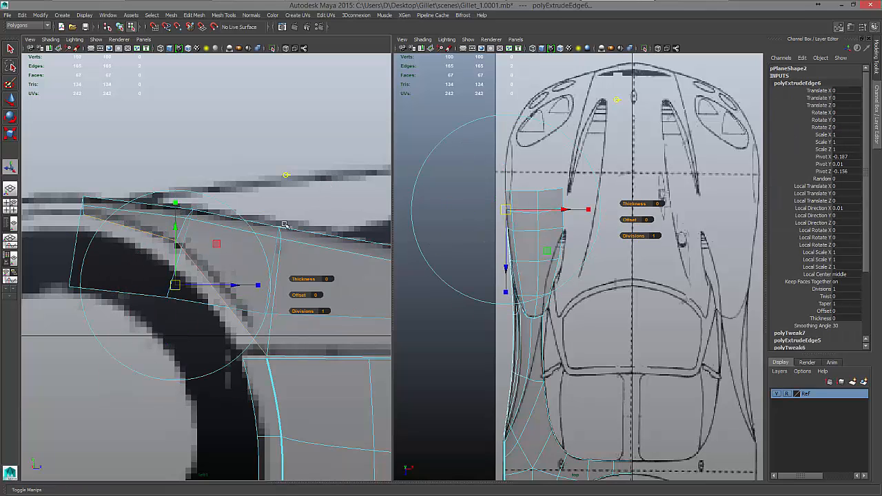
{"action": "middle_click_drag", "start_coordinate": [217, 243], "coordinate": [190, 243]}
{"action": "left_click_drag", "start_coordinate": [190, 243], "coordinate": [192, 244]}
- Move the extruded lip's front and middle vertices down onto the blueprint's wheel opening outline
{"action": "right_click_drag", "start_coordinate": [122, 232], "coordinate": [62, 216]}
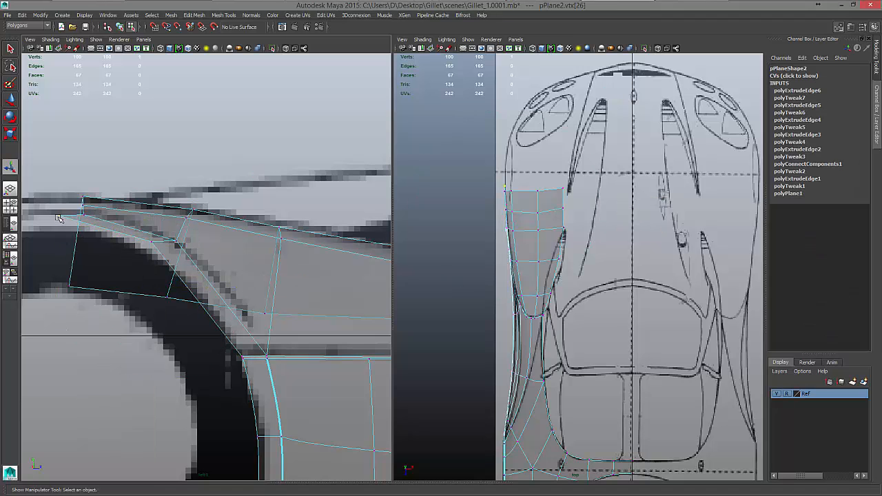
{"action": "left_click", "coordinate": [59, 215]}
{"action": "key", "text": "w"}
{"action": "middle_click_drag", "start_coordinate": [125, 154], "coordinate": [151, 171]}
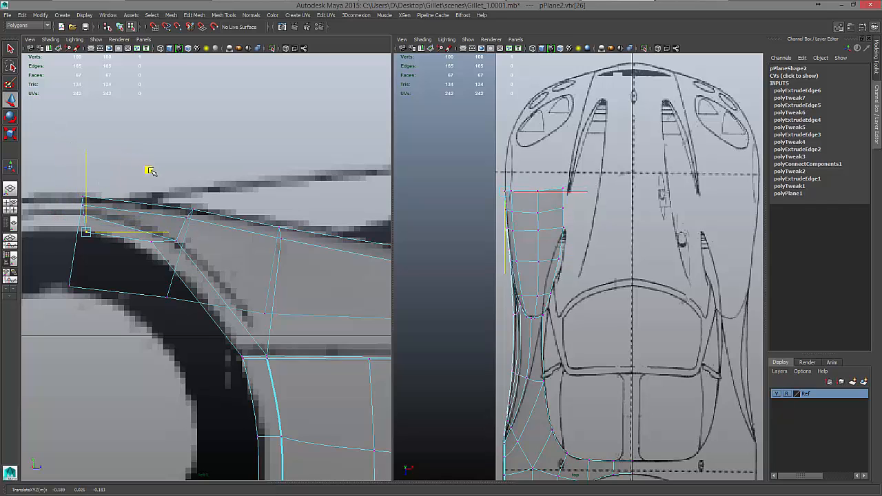
{"action": "left_click", "coordinate": [152, 242]}
{"action": "middle_click_drag", "start_coordinate": [212, 181], "coordinate": [229, 201]}
- Crease the two edges between the fender and the wheel-arch lip with a crease value of about 3.92
{"action": "right_click_drag", "start_coordinate": [244, 322], "coordinate": [242, 260]}
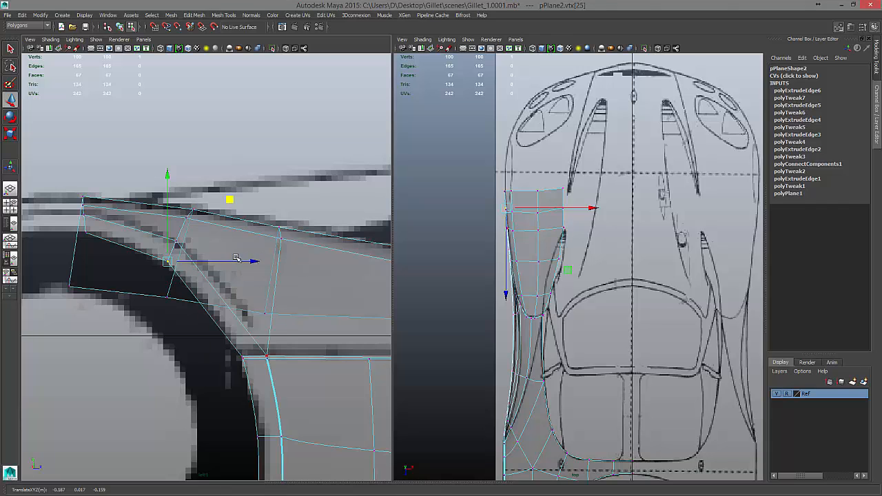
{"action": "left_click", "coordinate": [208, 283]}
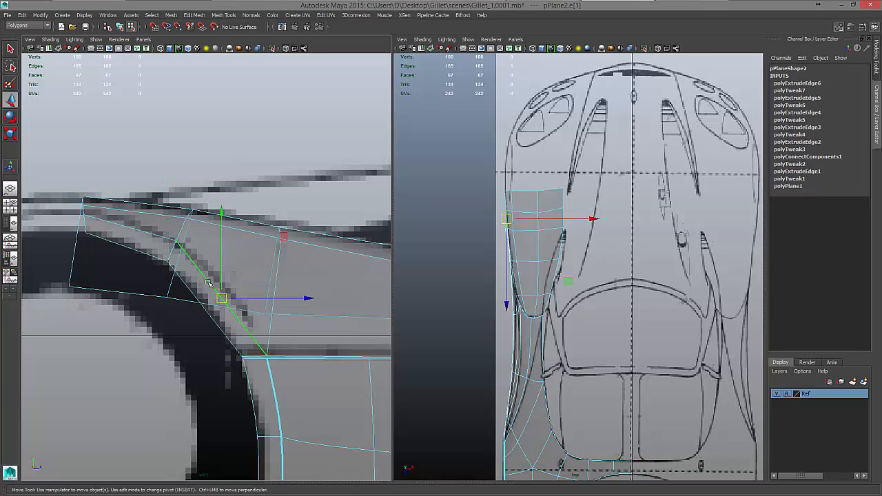
{"action": "left_click", "coordinate": [146, 232]}
{"action": "left_click", "coordinate": [216, 15]}
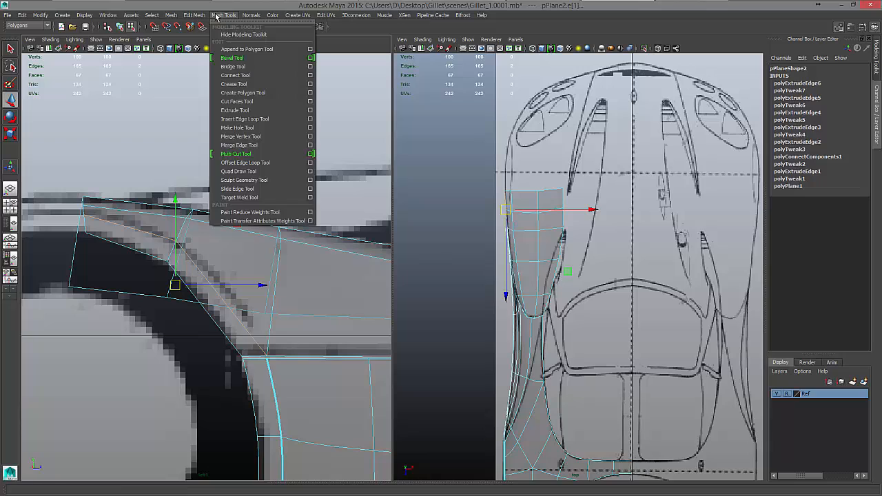
{"action": "left_click", "coordinate": [244, 84]}
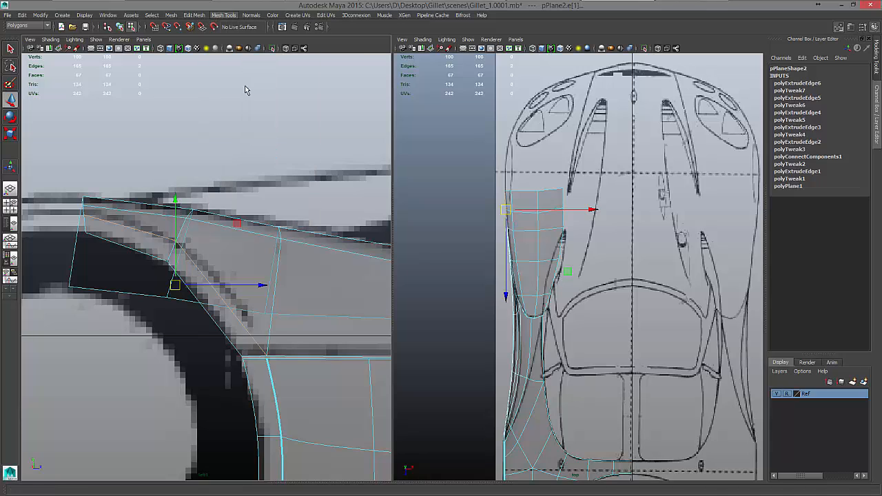
{"action": "middle_click_drag", "start_coordinate": [378, 152], "coordinate": [369, 160]}
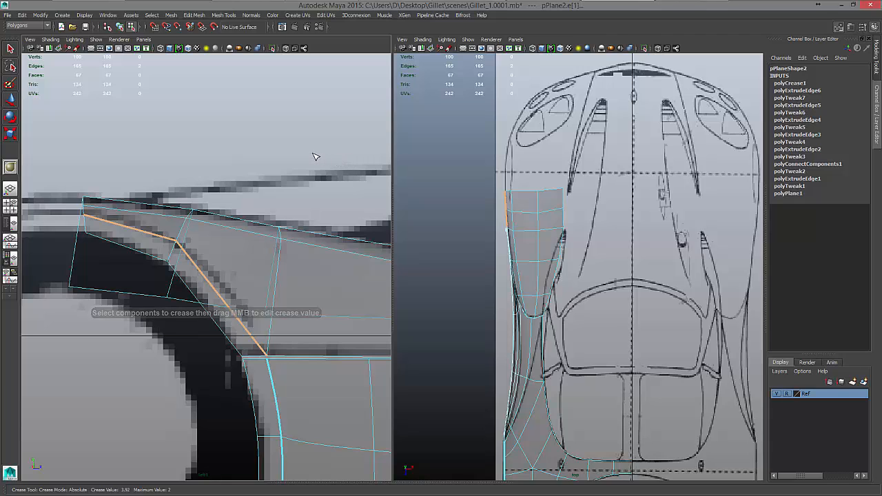
{"action": "key", "text": "q"}
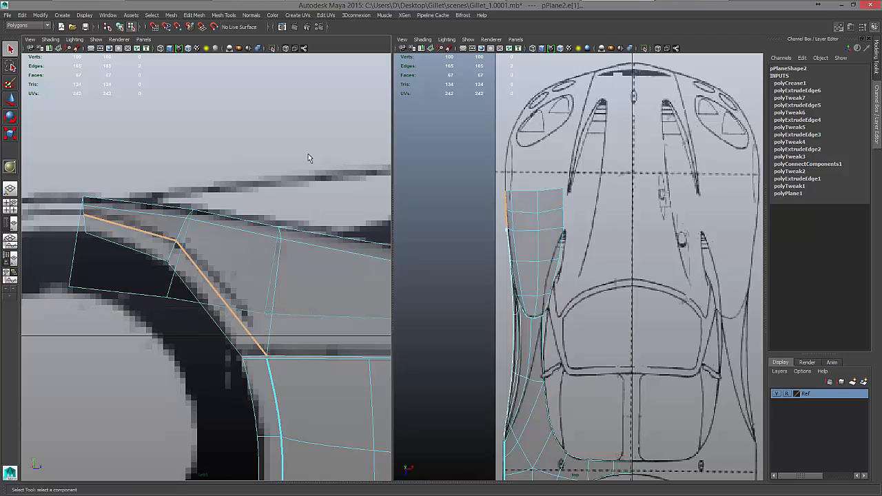
- Shift the pair of upper fender vertices behind the wheel arch rearward and slightly down along the blueprint's body line
{"action": "right_click_drag", "start_coordinate": [197, 255], "coordinate": [181, 304]}
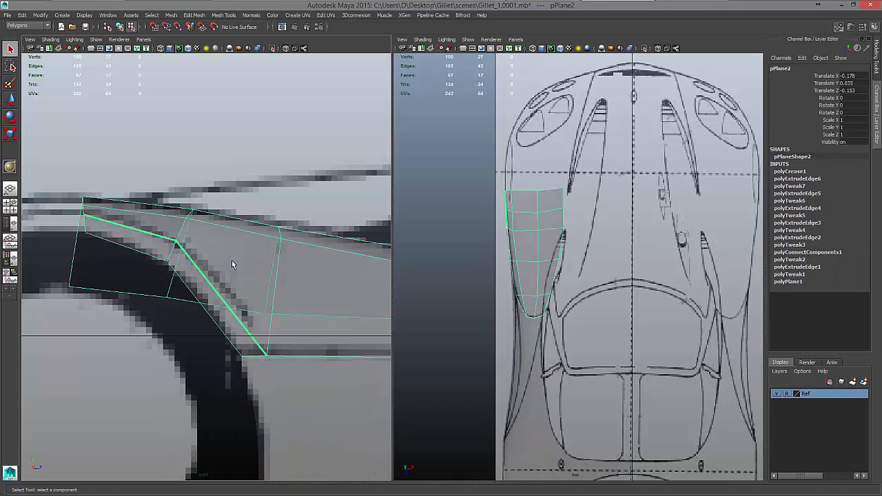
{"action": "middle_click_drag", "start_coordinate": [304, 250], "coordinate": [233, 241], "text": "alt"}
{"action": "right_click_drag", "start_coordinate": [213, 243], "coordinate": [176, 245]}
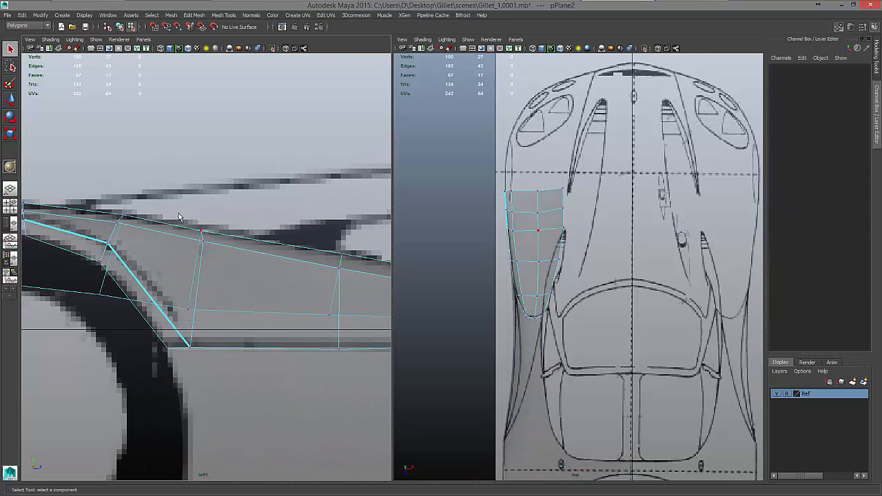
{"action": "left_click_drag", "start_coordinate": [173, 206], "coordinate": [250, 262]}
{"action": "key", "text": "w"}
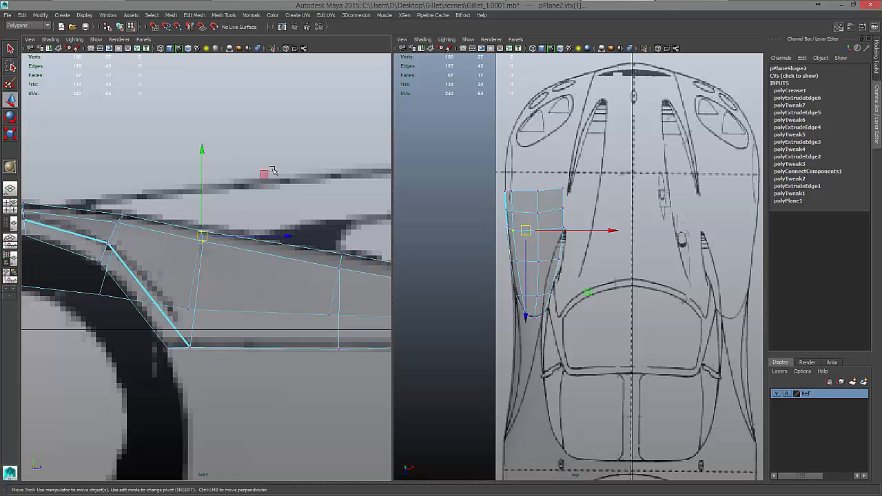
{"action": "middle_click_drag", "start_coordinate": [273, 171], "coordinate": [292, 182]}
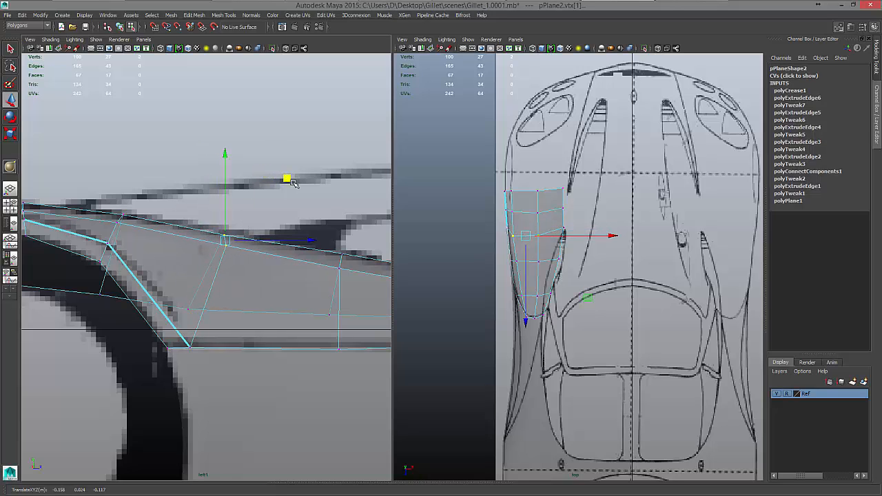
- Move the fender's lower-edge vertex behind the wheel arch forward, and shift the two upper vertices above it slightly rearward and down along the body line
{"action": "middle_click_drag", "start_coordinate": [377, 253], "coordinate": [277, 253], "text": "alt"}
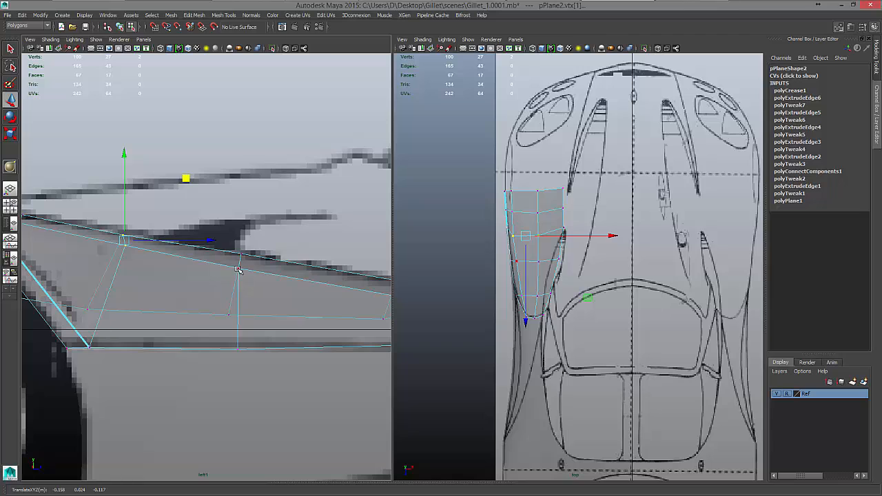
{"action": "left_click", "coordinate": [237, 349]}
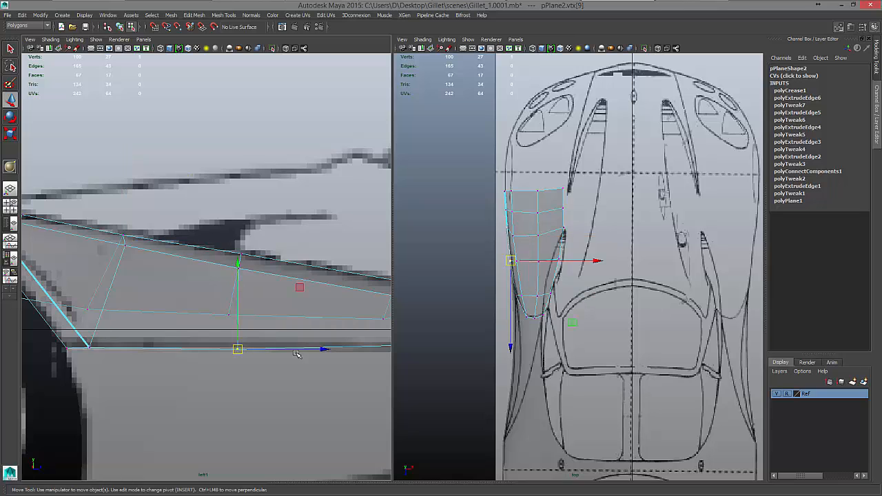
{"action": "left_click_drag", "start_coordinate": [322, 350], "coordinate": [306, 350]}
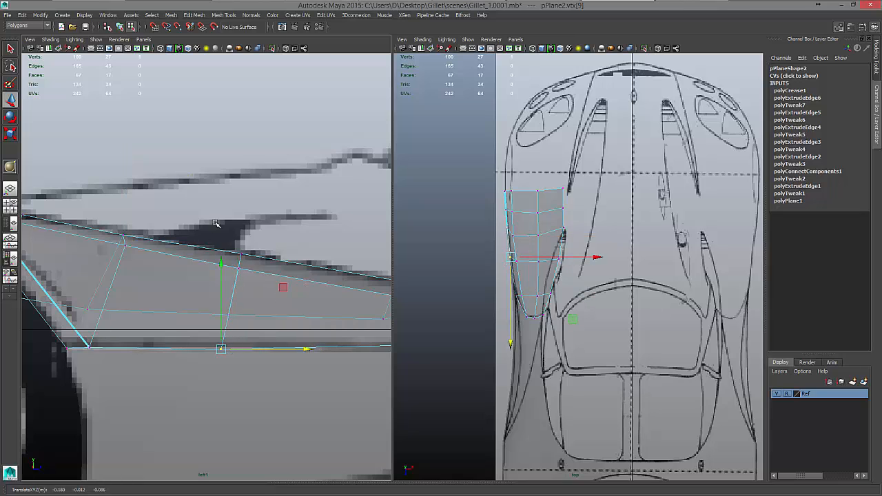
{"action": "left_click_drag", "start_coordinate": [215, 223], "coordinate": [298, 300]}
{"action": "left_click_drag", "start_coordinate": [301, 199], "coordinate": [310, 203]}
{"action": "key", "text": "f"}
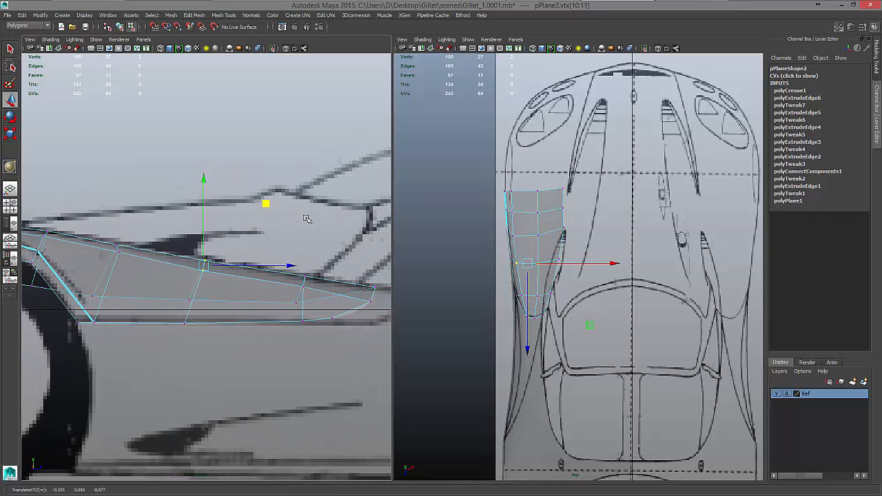
- Move the two foremost vertices on the fender's inner side slightly toward the car's centreline, following the top-view blueprint
{"action": "right_click_drag", "start_coordinate": [305, 324], "coordinate": [278, 302], "text": "alt"}
{"action": "middle_click_drag", "start_coordinate": [158, 292], "coordinate": [256, 291], "text": "alt"}
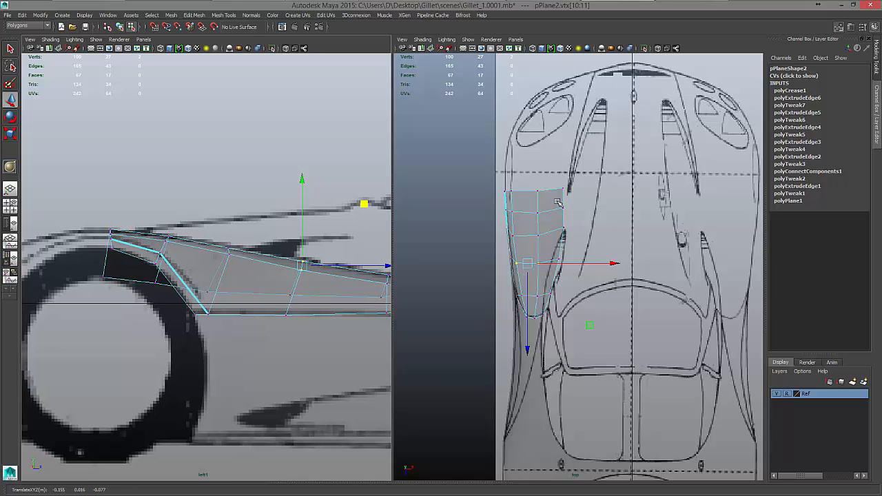
{"action": "scroll", "coordinate": [558, 200], "scroll_direction": "up", "scroll_amount": 5}
{"action": "scroll", "coordinate": [559, 196], "scroll_direction": "up", "scroll_amount": 3}
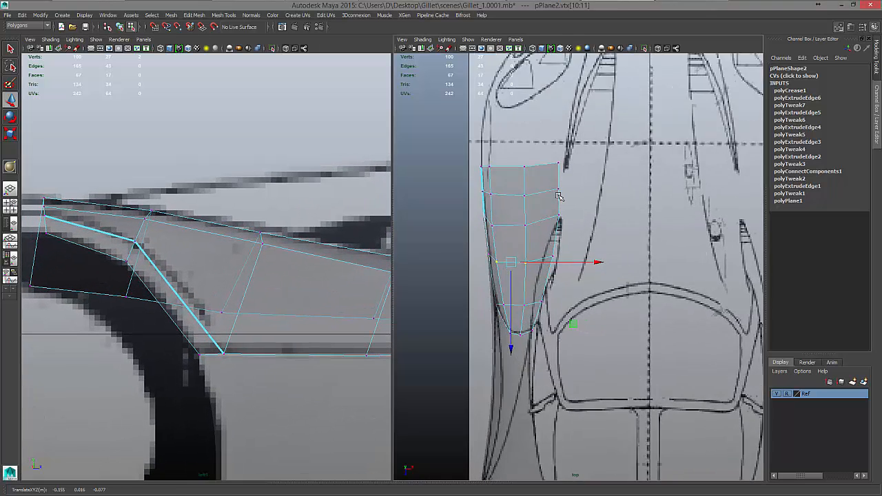
{"action": "middle_click_drag", "start_coordinate": [559, 197], "coordinate": [559, 300], "text": "alt"}
{"action": "scroll", "coordinate": [557, 276], "scroll_direction": "up", "scroll_amount": 4}
{"action": "left_click", "coordinate": [550, 269]}
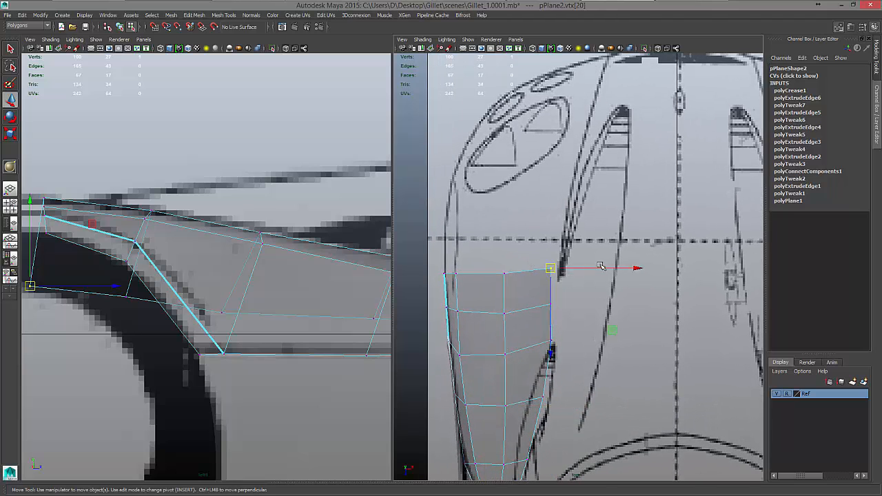
{"action": "left_click_drag", "start_coordinate": [601, 267], "coordinate": [610, 268]}
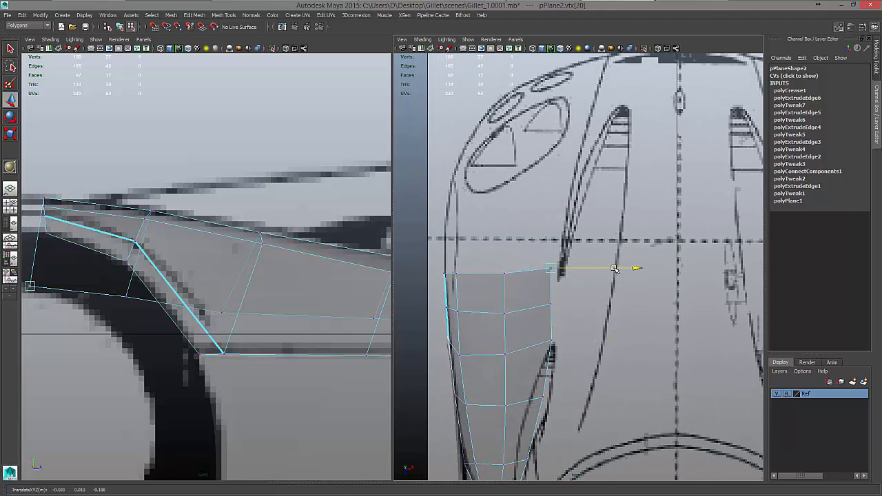
{"action": "left_click", "coordinate": [550, 303]}
{"action": "left_click_drag", "start_coordinate": [633, 303], "coordinate": [640, 304]}
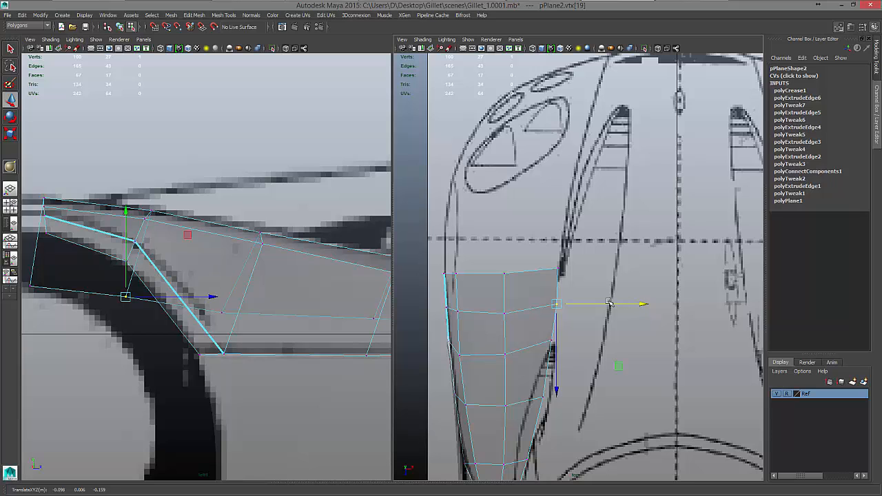
- Extrude the fender's front row of edges forward over the wheel, with Translate Z at -0.03 and Scale Z at 0.916
{"action": "middle_click_drag", "start_coordinate": [405, 252], "coordinate": [412, 252], "text": "alt"}
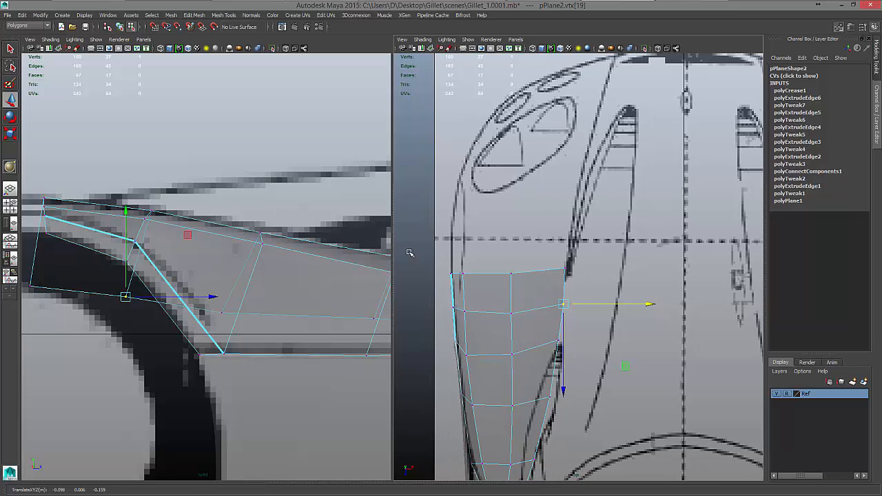
{"action": "right_click_drag", "start_coordinate": [524, 270], "coordinate": [522, 248]}
{"action": "left_click", "coordinate": [531, 274]}
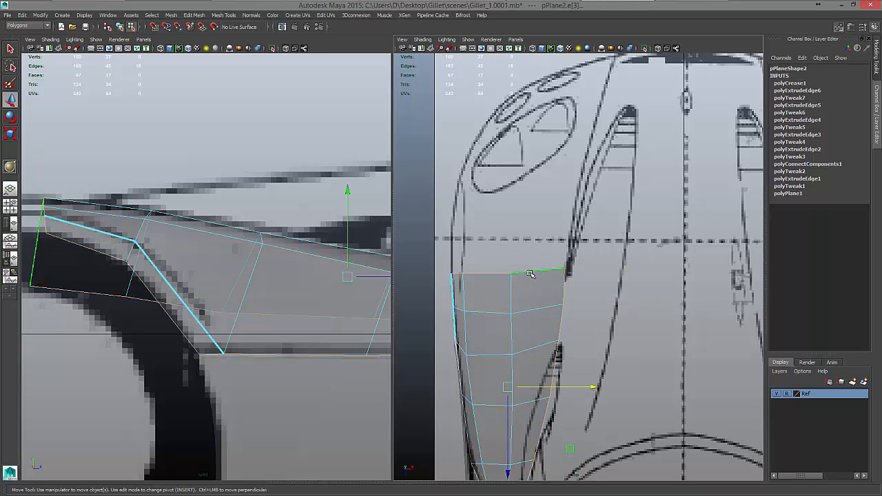
{"action": "left_click", "coordinate": [484, 275], "text": "shift"}
{"action": "left_click", "coordinate": [457, 274], "text": "shift"}
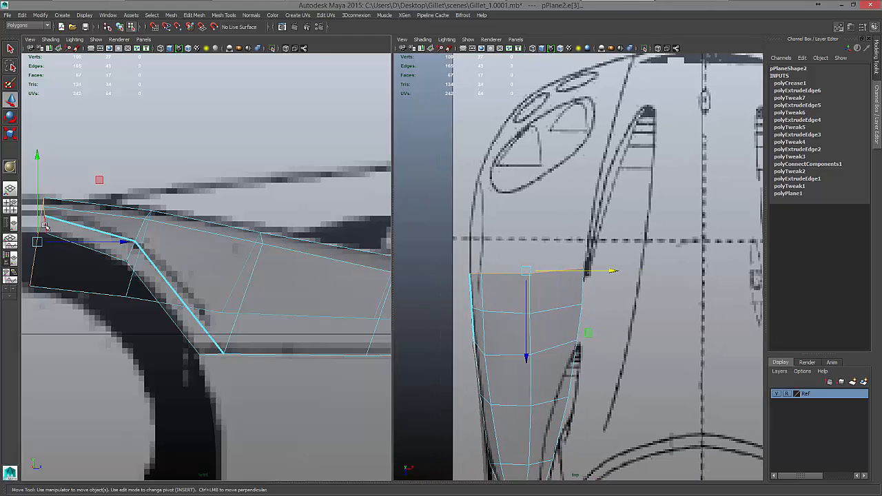
{"action": "left_click", "coordinate": [45, 226], "text": "shift"}
{"action": "left_click", "coordinate": [46, 227]}
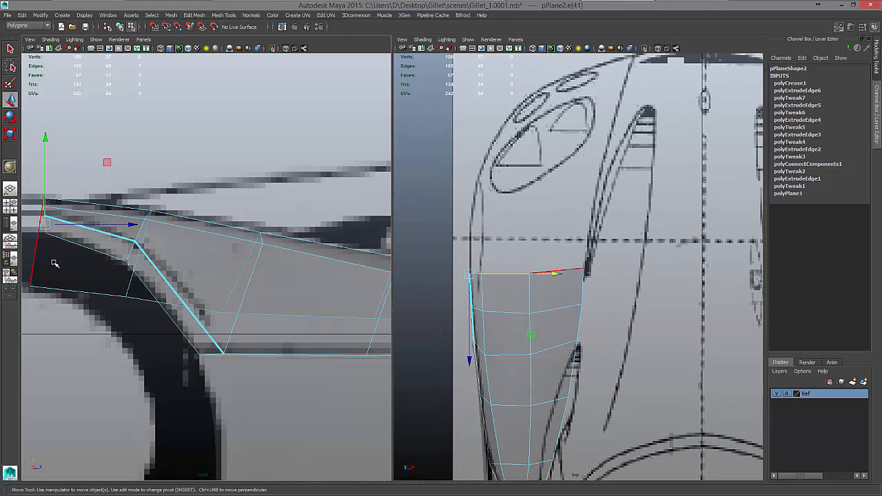
{"action": "left_click", "coordinate": [509, 274]}
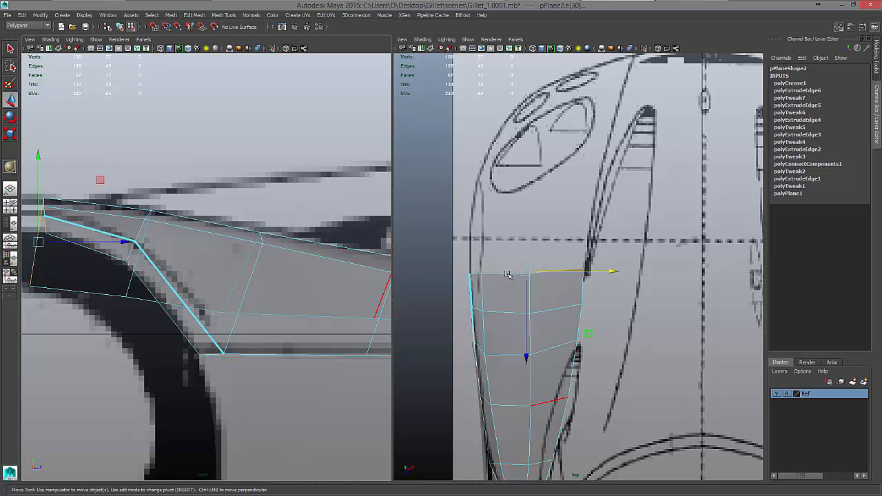
{"action": "left_click", "coordinate": [469, 273]}
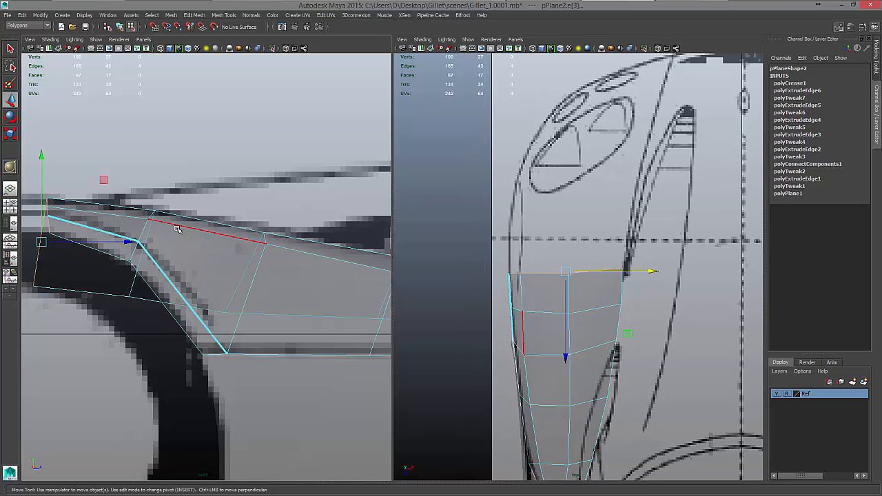
{"action": "middle_click_drag", "start_coordinate": [181, 230], "coordinate": [219, 228], "text": "alt"}
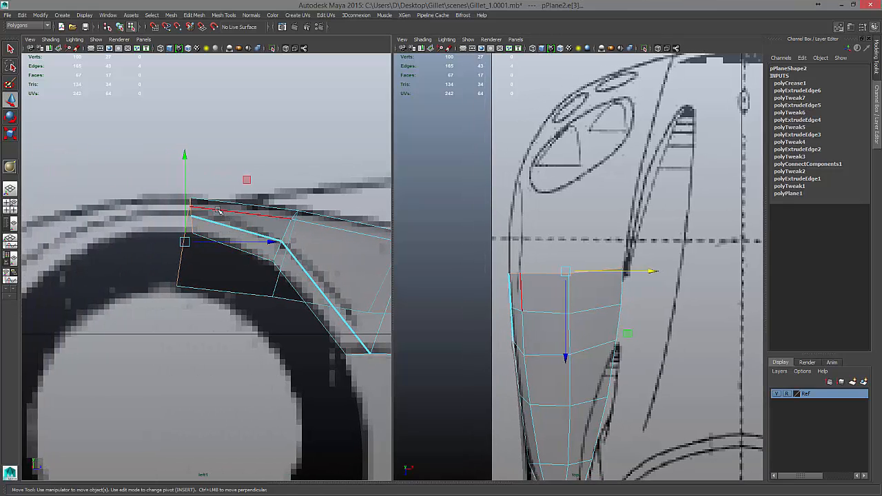
{"action": "right_click_drag", "start_coordinate": [218, 210], "coordinate": [213, 229], "text": "shift"}
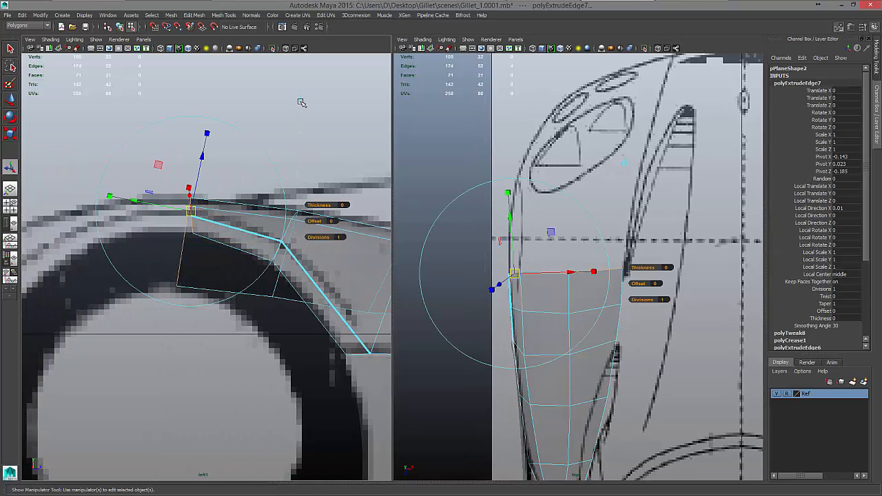
{"action": "left_click", "coordinate": [148, 192]}
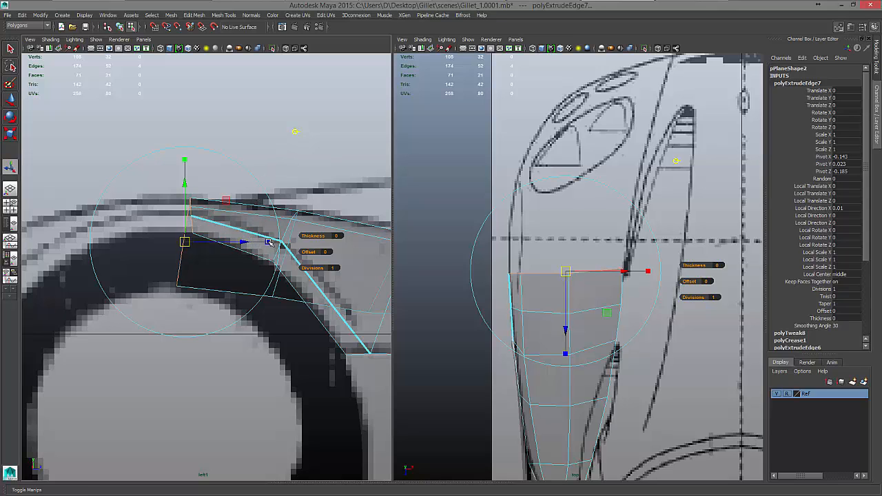
{"action": "left_click_drag", "start_coordinate": [269, 242], "coordinate": [161, 250]}
{"action": "middle_click_drag", "start_coordinate": [181, 251], "coordinate": [345, 242], "text": "alt"}
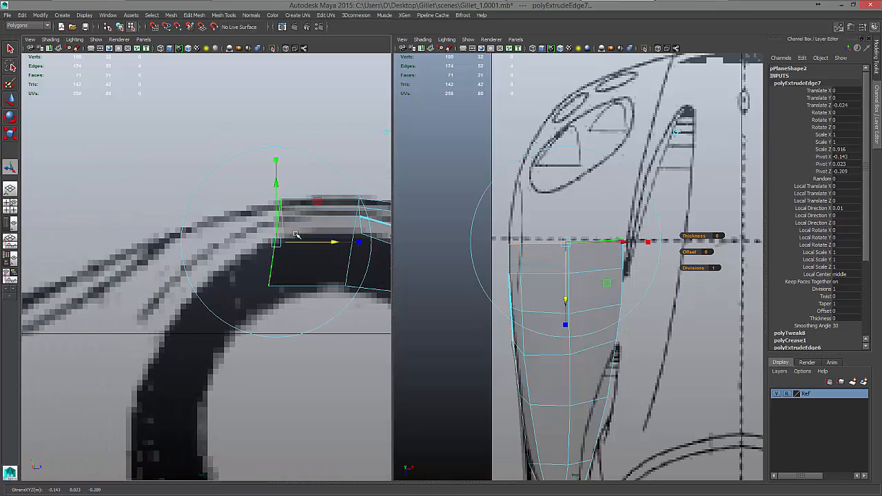
{"action": "right_click_drag", "start_coordinate": [296, 235], "coordinate": [275, 236], "text": "alt"}
{"action": "middle_click_drag", "start_coordinate": [275, 236], "coordinate": [240, 237], "text": "alt"}
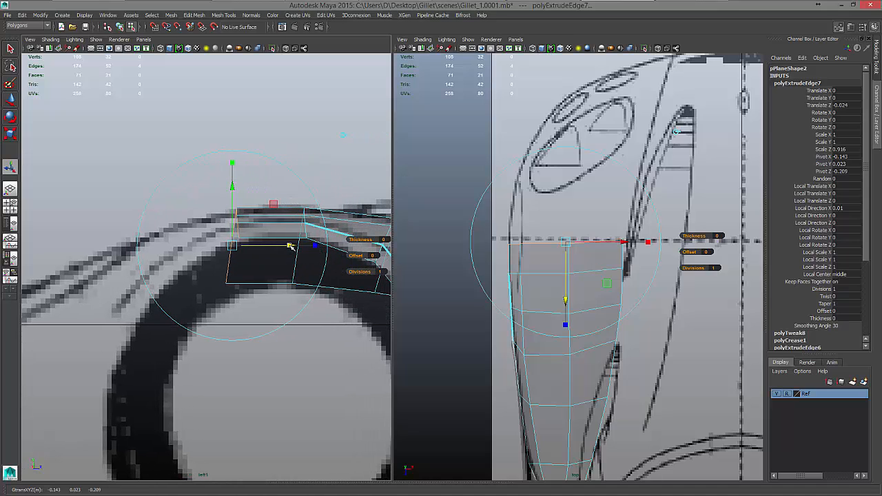
{"action": "left_click_drag", "start_coordinate": [290, 245], "coordinate": [274, 248]}
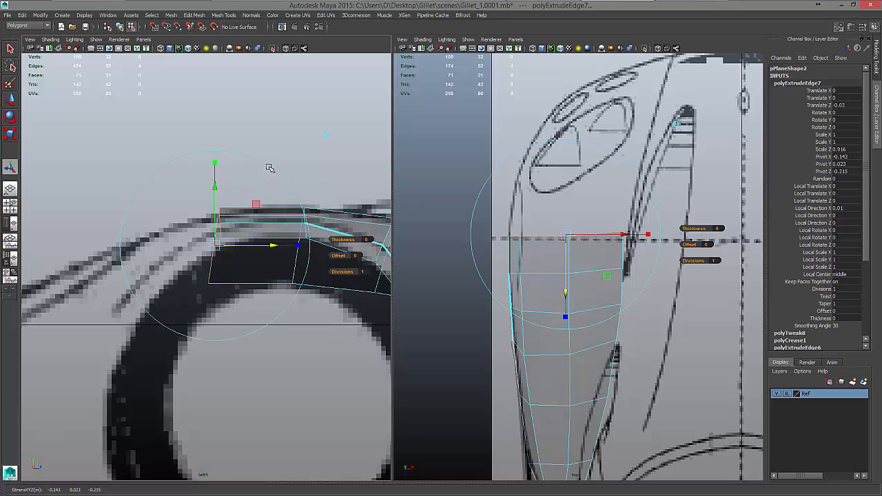
- Flatten the extruded front edges front to back, tilt their upper end forward and lower them slightly onto the blueprint's arch outline
{"action": "key", "text": "e"}
{"action": "left_click_drag", "start_coordinate": [271, 173], "coordinate": [256, 143]}
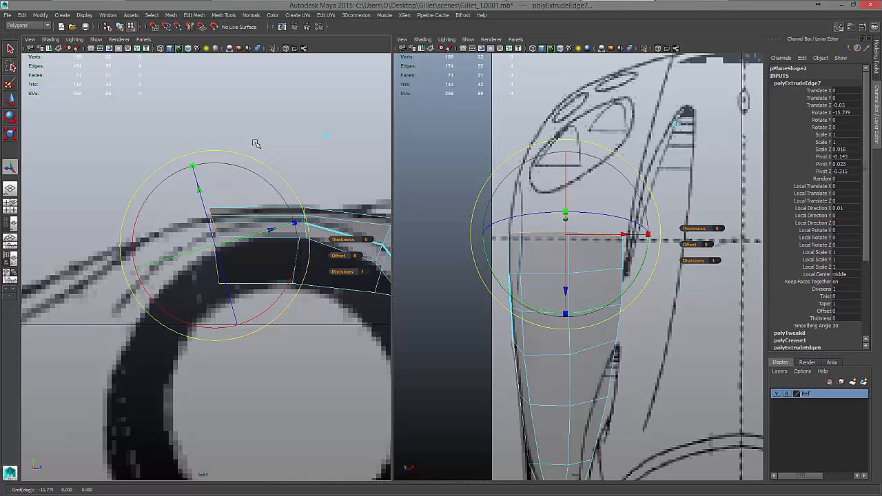
{"action": "key", "text": "r"}
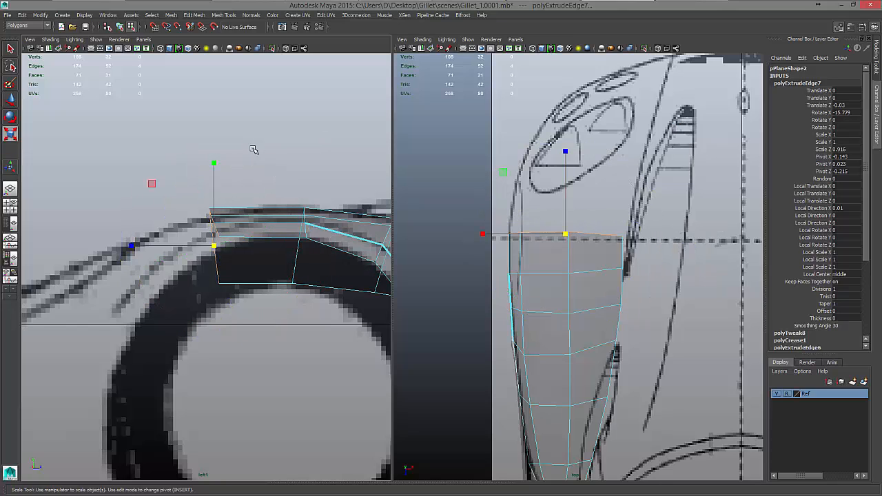
{"action": "left_click_drag", "start_coordinate": [130, 248], "coordinate": [216, 251]}
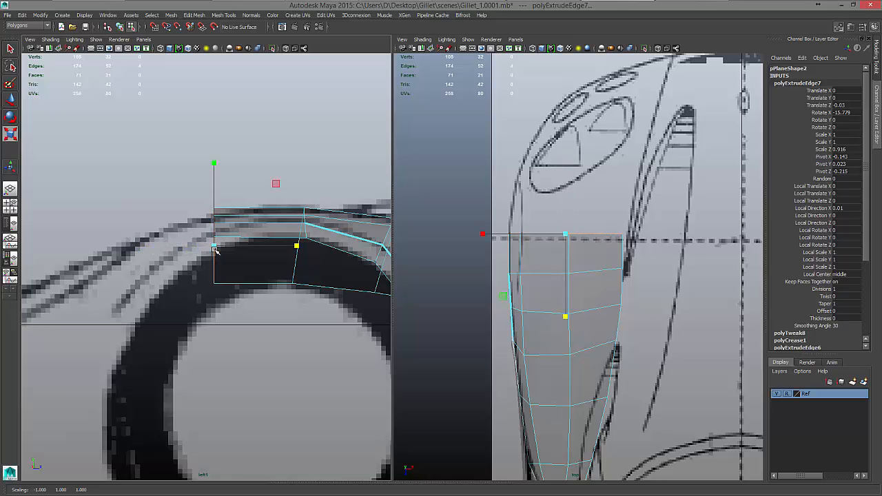
{"action": "key", "text": "e"}
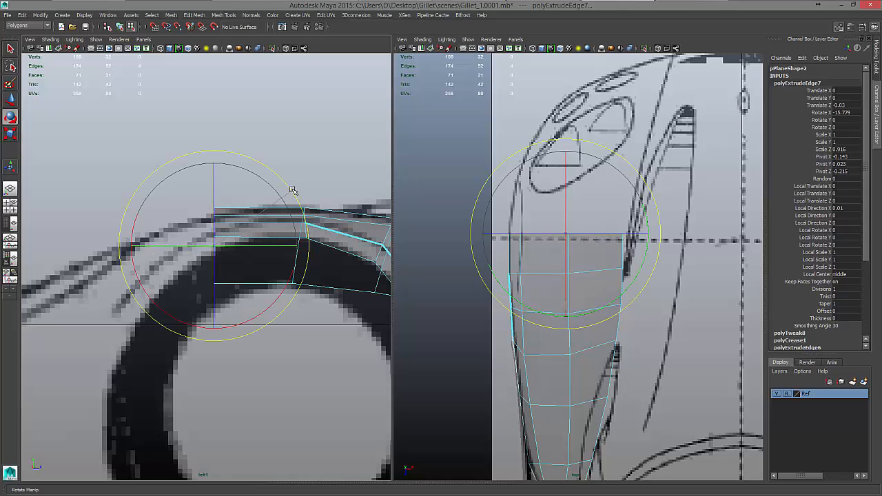
{"action": "key", "text": "w"}
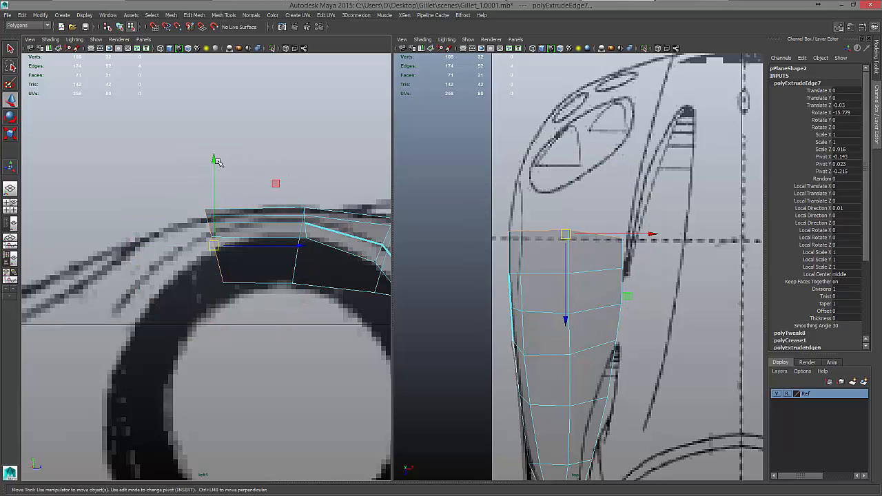
{"action": "left_click_drag", "start_coordinate": [213, 158], "coordinate": [214, 164]}
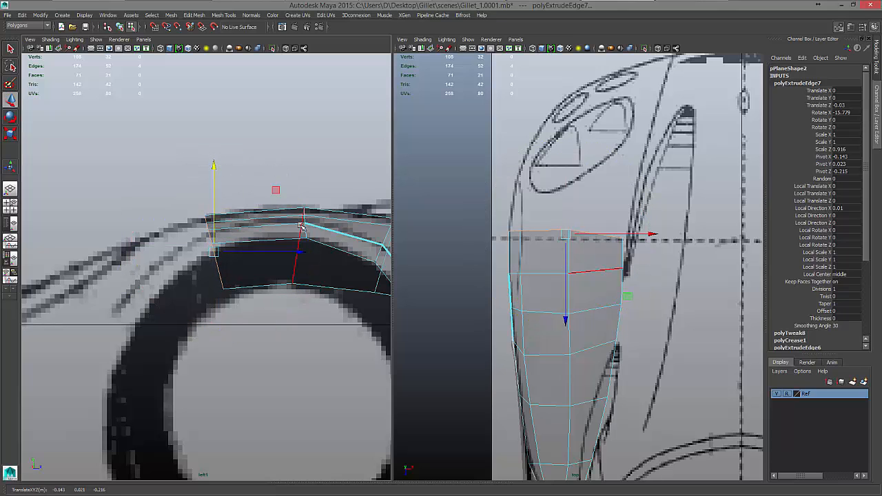
- Flatten the row of vertices above the wheel's centre front to back so they line up vertically in the side view
{"action": "right_click_drag", "start_coordinate": [305, 225], "coordinate": [272, 222]}
{"action": "left_click_drag", "start_coordinate": [237, 168], "coordinate": [329, 300]}
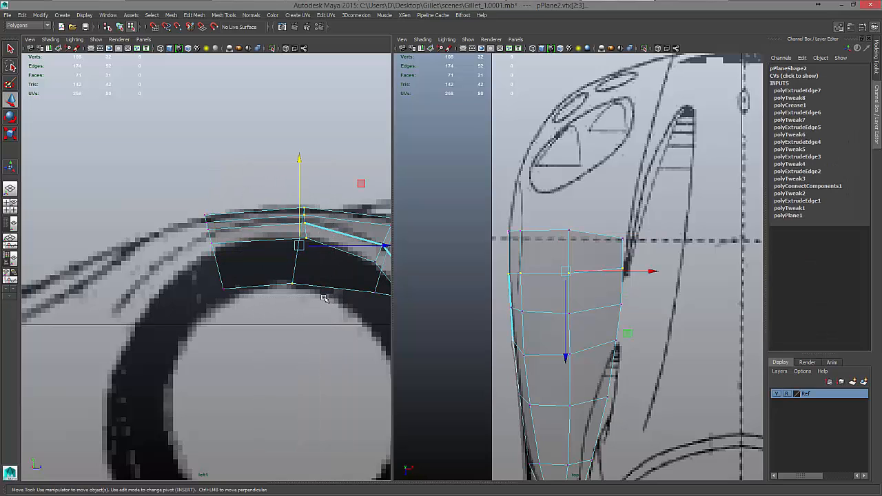
{"action": "key", "text": "r"}
{"action": "left_click_drag", "start_coordinate": [379, 248], "coordinate": [299, 248]}
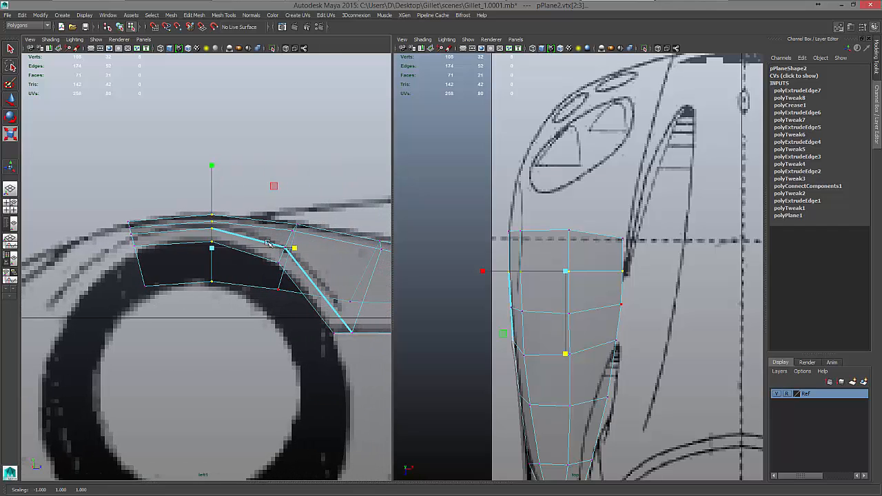
- Flatten the row of vertices just behind the wheel's centre front to back, and tilt it with its upper end rearward to follow the arch
{"action": "left_click_drag", "start_coordinate": [253, 211], "coordinate": [318, 296]}
{"action": "left_click_drag", "start_coordinate": [211, 259], "coordinate": [280, 266]}
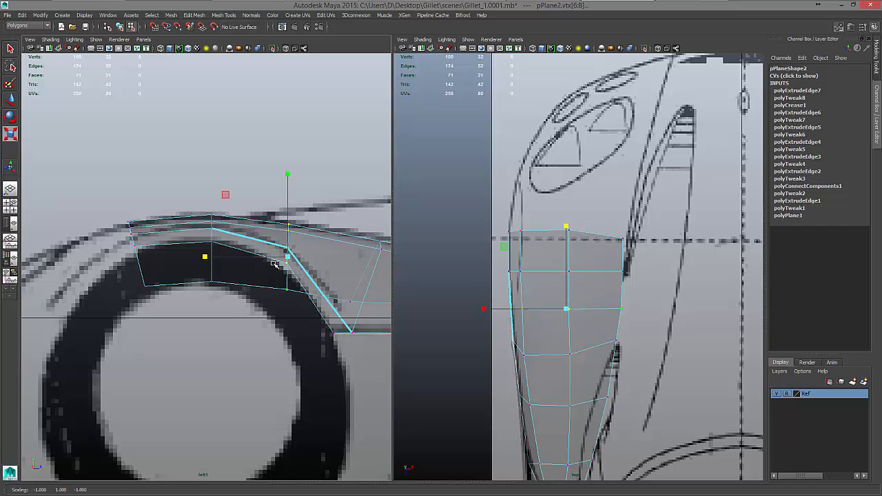
{"action": "key", "text": "e"}
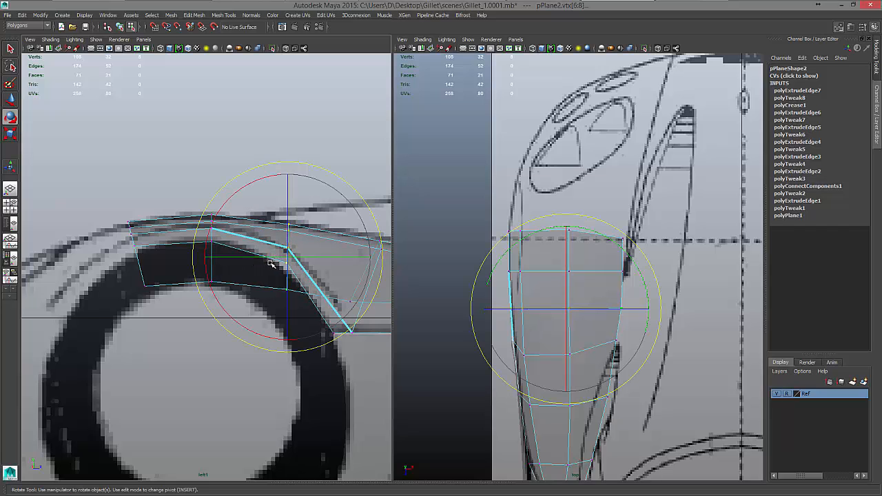
{"action": "left_click", "coordinate": [366, 205]}
{"action": "left_click_drag", "start_coordinate": [271, 202], "coordinate": [298, 317]}
{"action": "left_click_drag", "start_coordinate": [365, 199], "coordinate": [391, 229]}
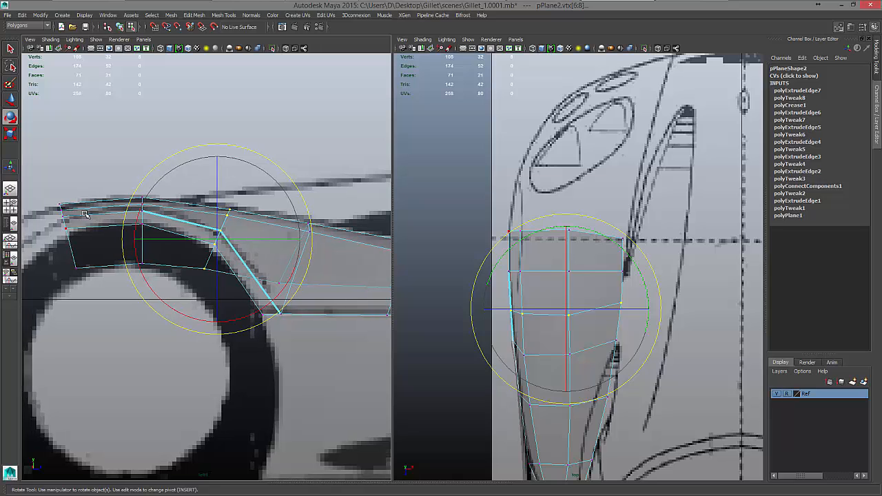
- Extrude the fender's front row of edges forward and down past the wheel's top, with Translate Y at -0.013 and Translate Z at -0.035
{"action": "right_click_drag", "start_coordinate": [77, 214], "coordinate": [76, 199]}
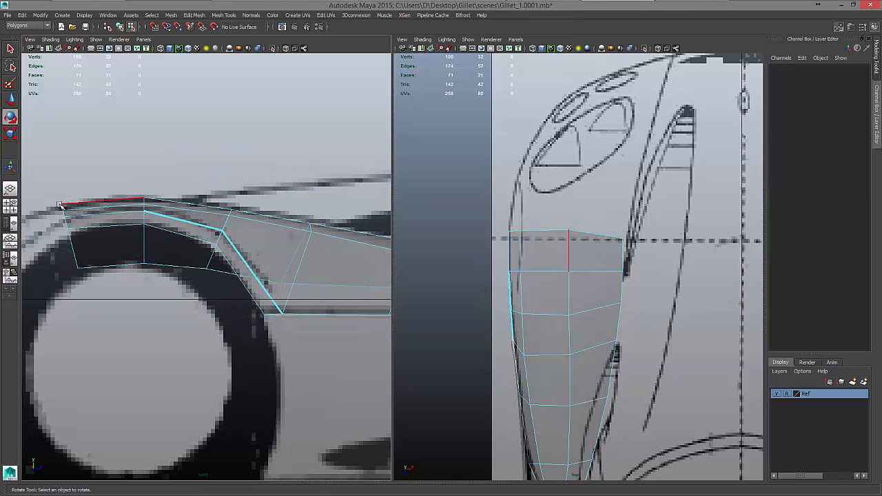
{"action": "left_click_drag", "start_coordinate": [52, 201], "coordinate": [93, 285]}
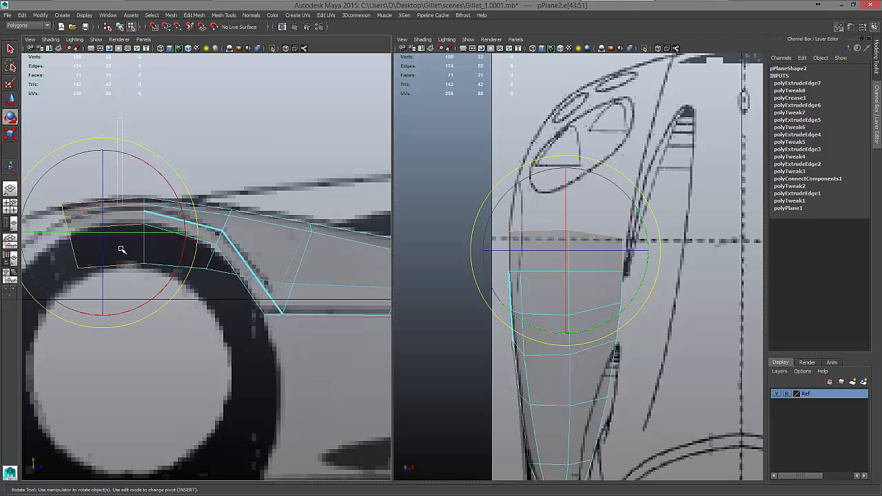
{"action": "left_click", "coordinate": [114, 300]}
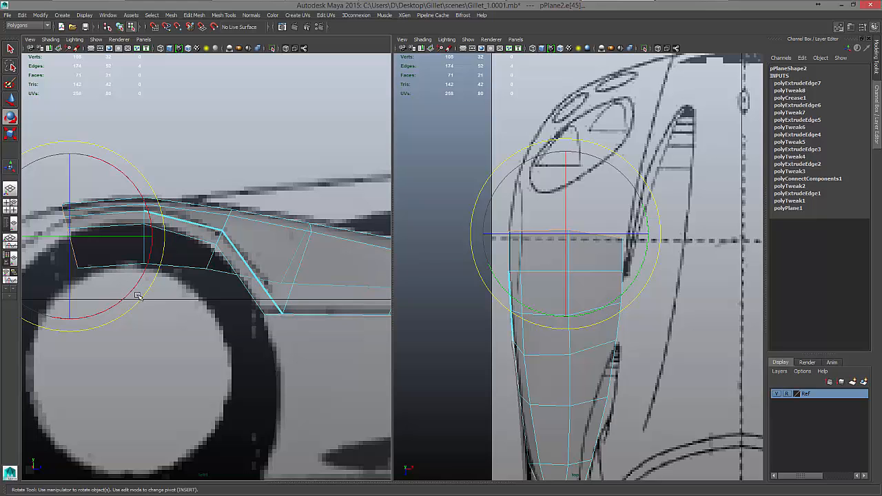
{"action": "middle_click_drag", "start_coordinate": [180, 318], "coordinate": [216, 281], "text": "alt"}
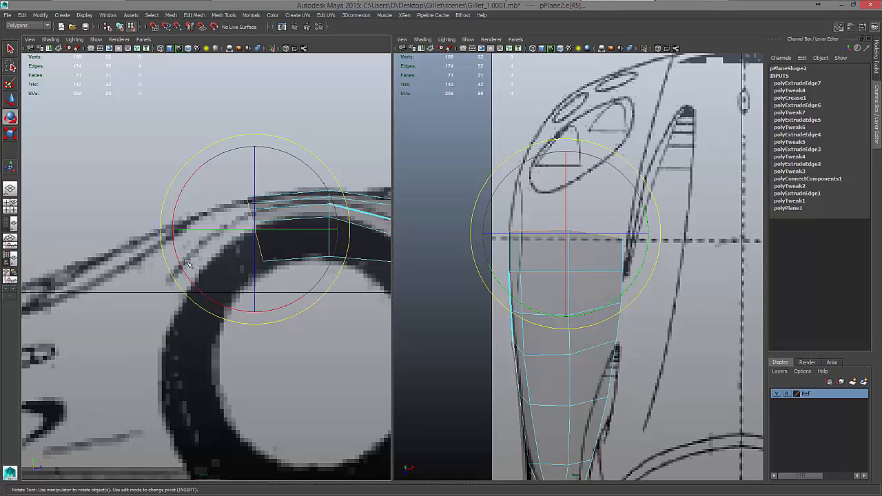
{"action": "right_click_drag", "start_coordinate": [224, 219], "coordinate": [241, 206], "text": "shift"}
{"action": "left_click", "coordinate": [359, 96]}
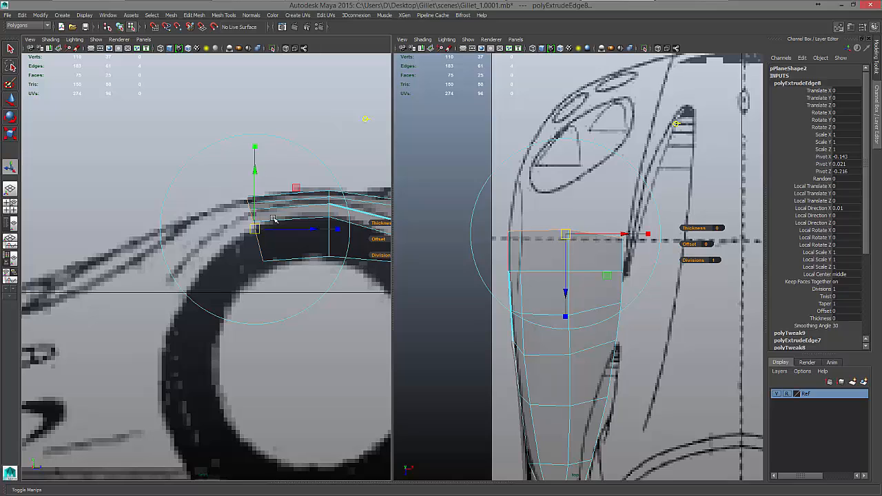
{"action": "middle_click_drag", "start_coordinate": [295, 188], "coordinate": [208, 219]}
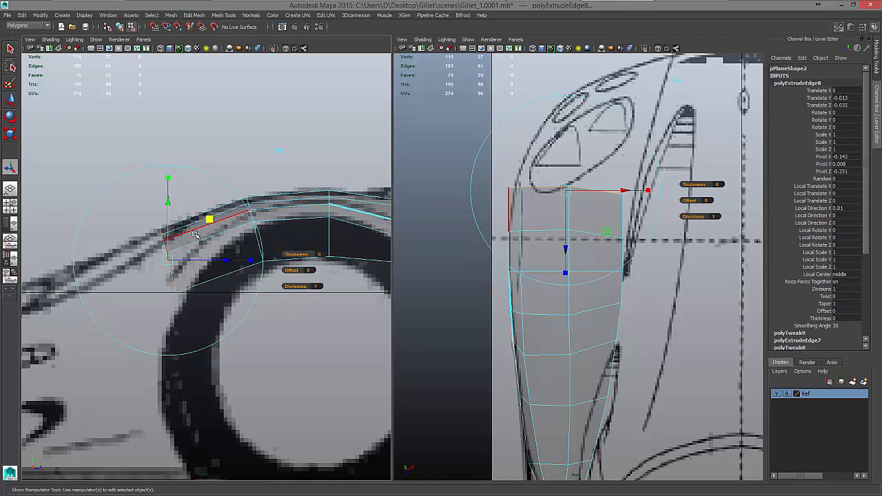
- Move the new front row's two outer lip vertices down and back onto the blueprint's arch outline, and shift the vertex above them slightly rearward and down
{"action": "right_click_drag", "start_coordinate": [195, 235], "coordinate": [181, 240]}
{"action": "key", "text": "w"}
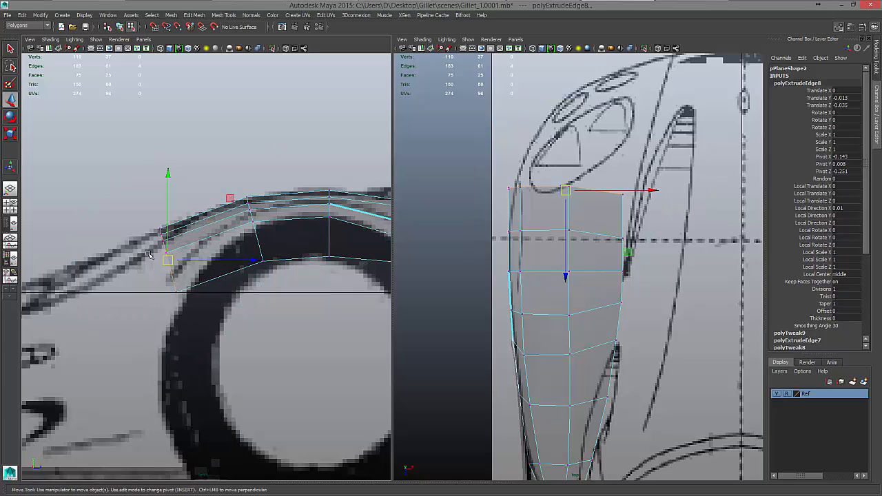
{"action": "left_click", "coordinate": [165, 252]}
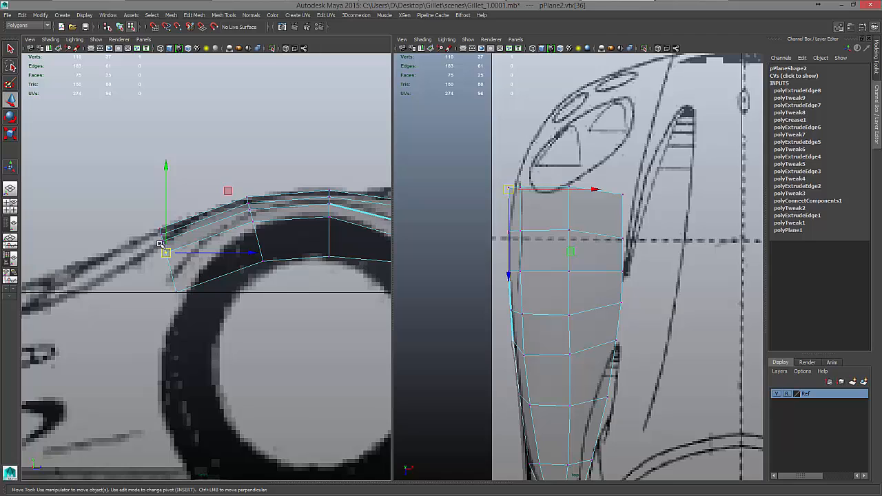
{"action": "left_click", "coordinate": [163, 242]}
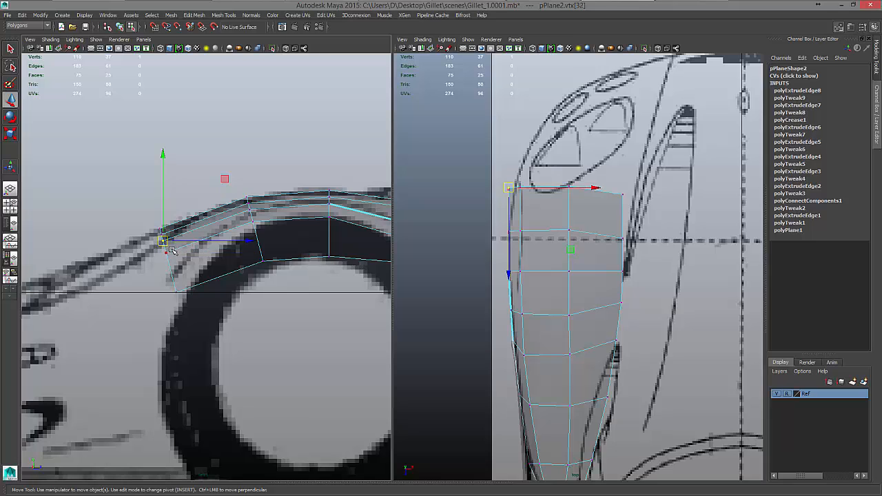
{"action": "middle_click_drag", "start_coordinate": [171, 250], "coordinate": [171, 251], "text": "alt"}
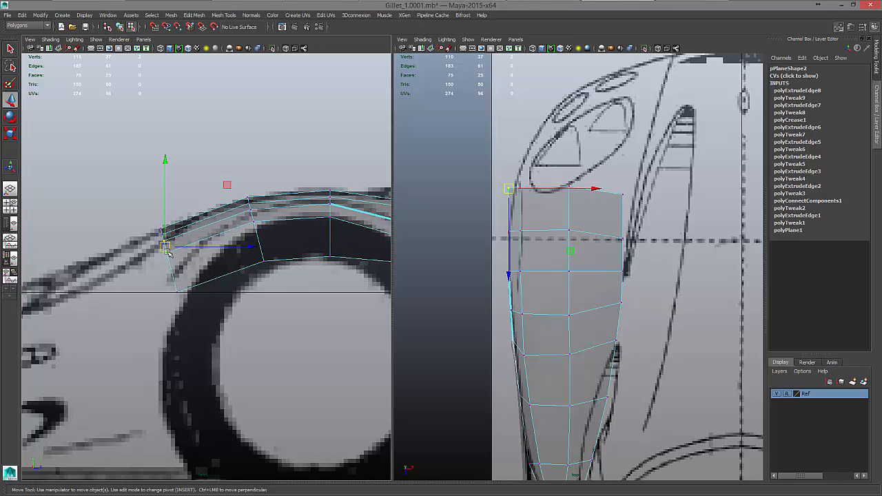
{"action": "left_click_drag", "start_coordinate": [225, 181], "coordinate": [246, 223]}
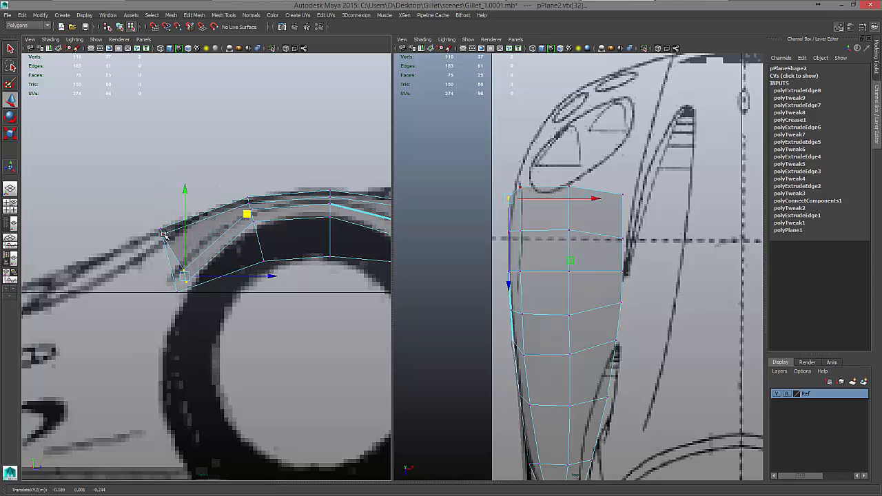
{"action": "left_click", "coordinate": [164, 234]}
{"action": "left_click_drag", "start_coordinate": [227, 172], "coordinate": [231, 181]}
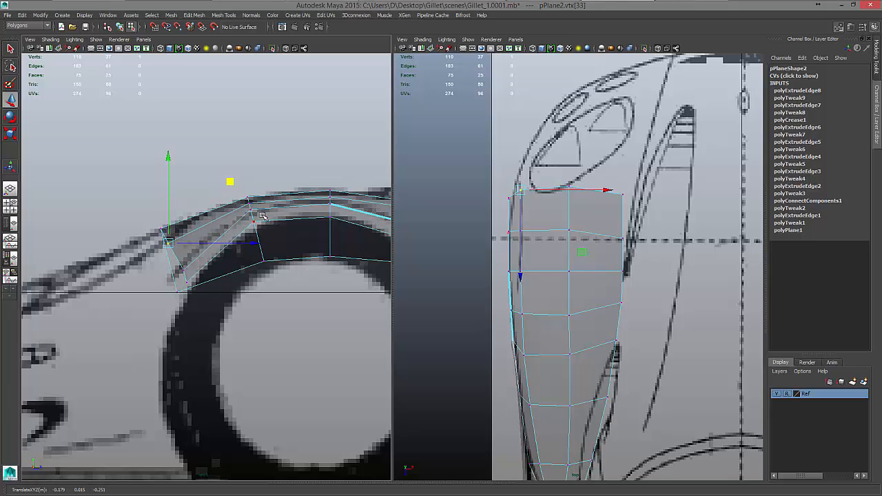
- Shift the second vertex row slightly forward and down, and move the inner-side vertices of the two front rows toward the car's centre in the top view
{"action": "left_click_drag", "start_coordinate": [283, 172], "coordinate": [237, 284]}
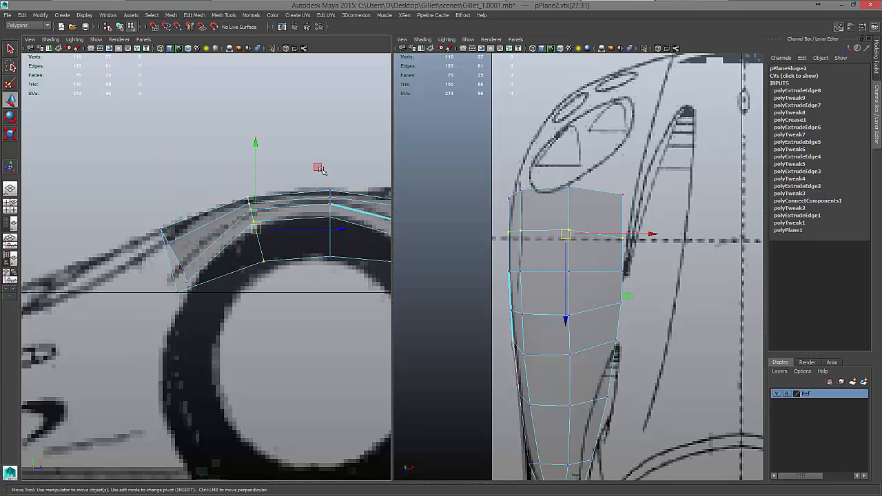
{"action": "left_click_drag", "start_coordinate": [319, 170], "coordinate": [311, 172]}
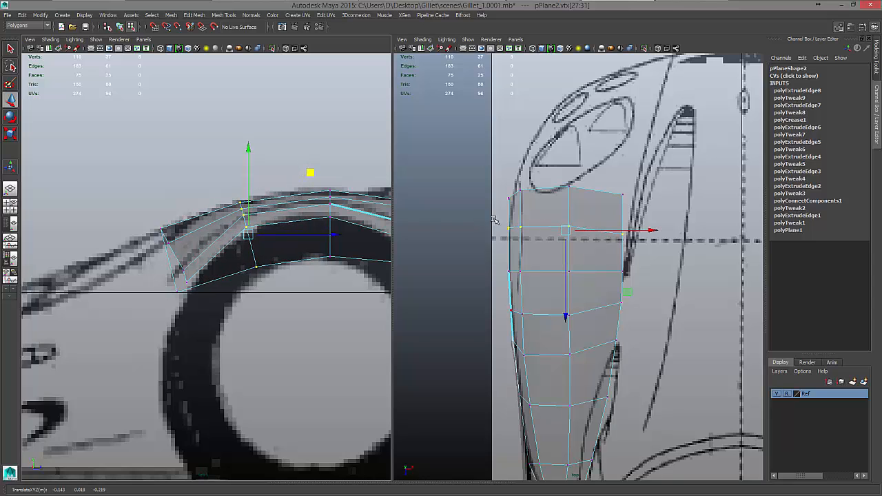
{"action": "left_click", "coordinate": [623, 193]}
{"action": "left_click_drag", "start_coordinate": [622, 193], "coordinate": [633, 192]}
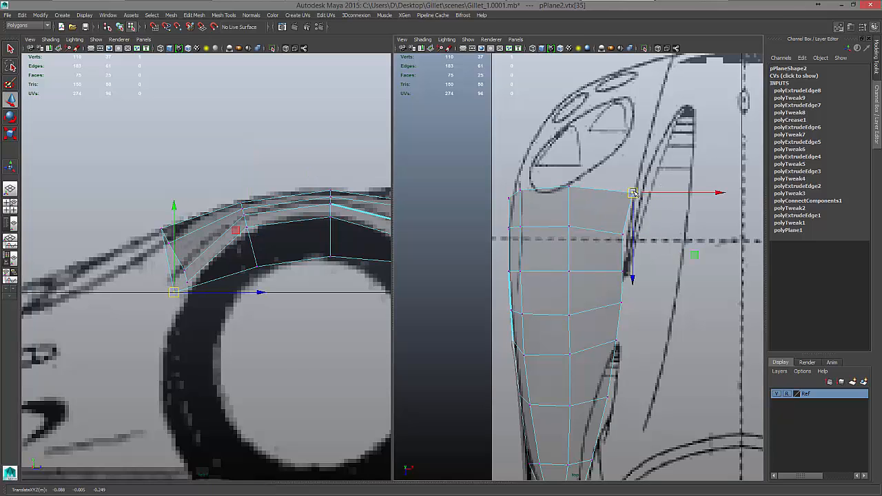
{"action": "left_click", "coordinate": [625, 234]}
{"action": "left_click_drag", "start_coordinate": [708, 233], "coordinate": [712, 235]}
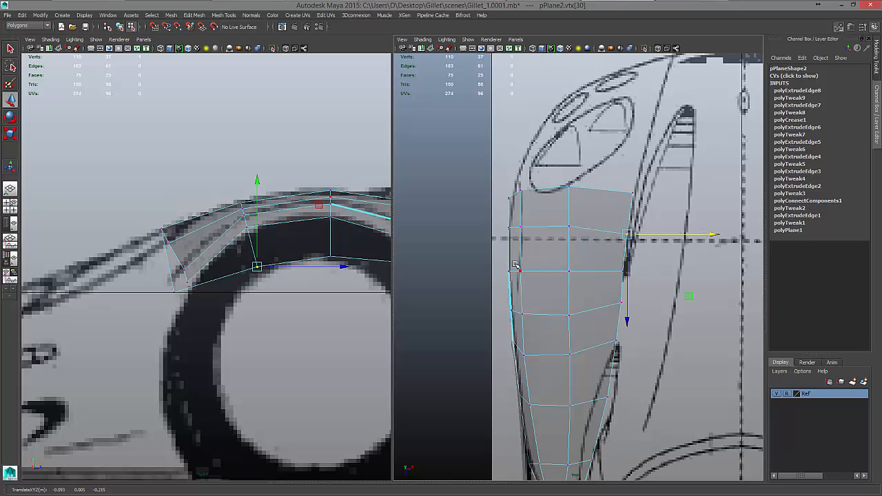
- Move the upper-surface edges between the outer and middle columns forward in the third and fourth rows to even out the spacing
{"action": "right_click_drag", "start_coordinate": [529, 267], "coordinate": [545, 247]}
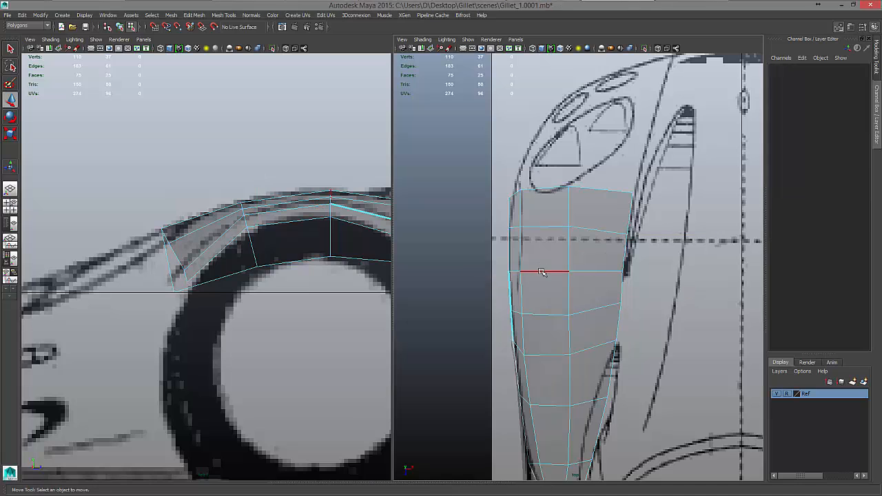
{"action": "left_click", "coordinate": [543, 271]}
{"action": "left_click_drag", "start_coordinate": [545, 360], "coordinate": [546, 344]}
{"action": "left_click", "coordinate": [552, 315]}
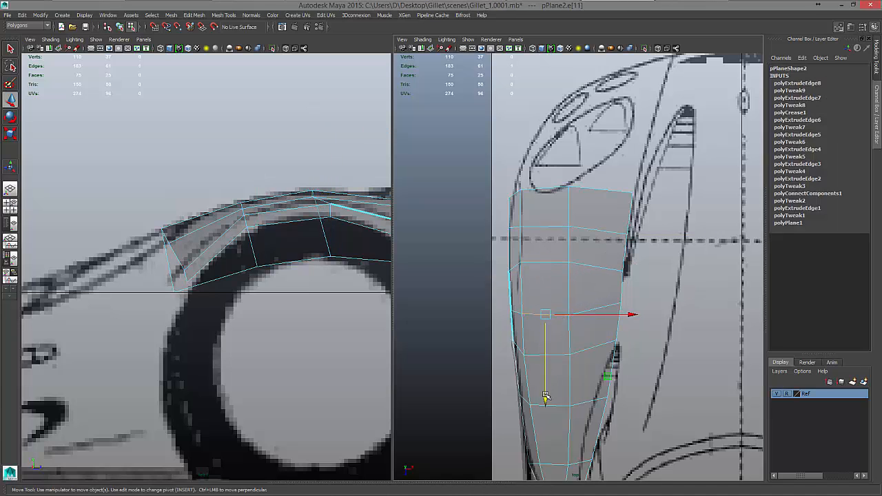
{"action": "left_click_drag", "start_coordinate": [546, 392], "coordinate": [546, 393]}
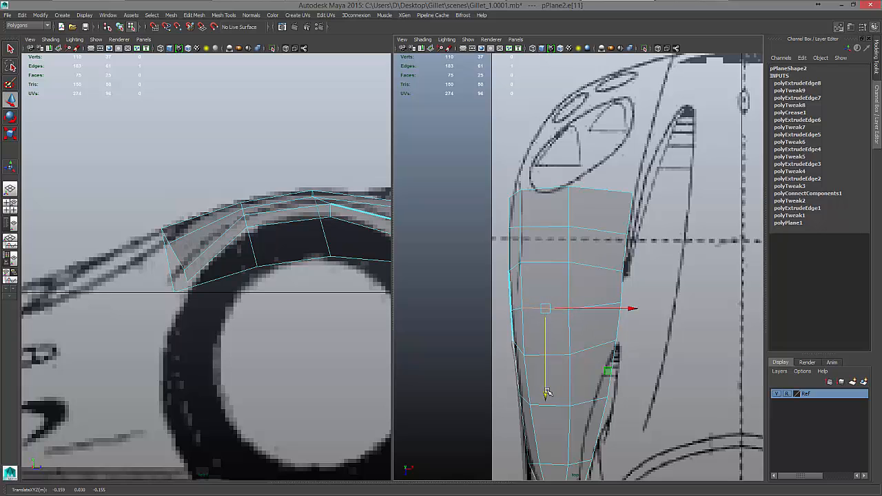
- Move the inner-side vertices of the fourth and fifth rows rearward and align them with the fender's inner outline in the top view
{"action": "right_click_drag", "start_coordinate": [622, 299], "coordinate": [598, 273]}
{"action": "left_click", "coordinate": [620, 300]}
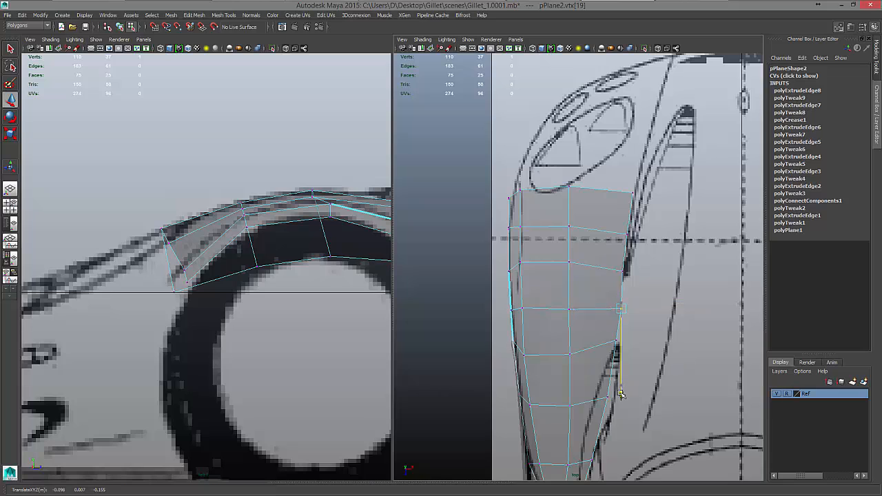
{"action": "left_click", "coordinate": [615, 340]}
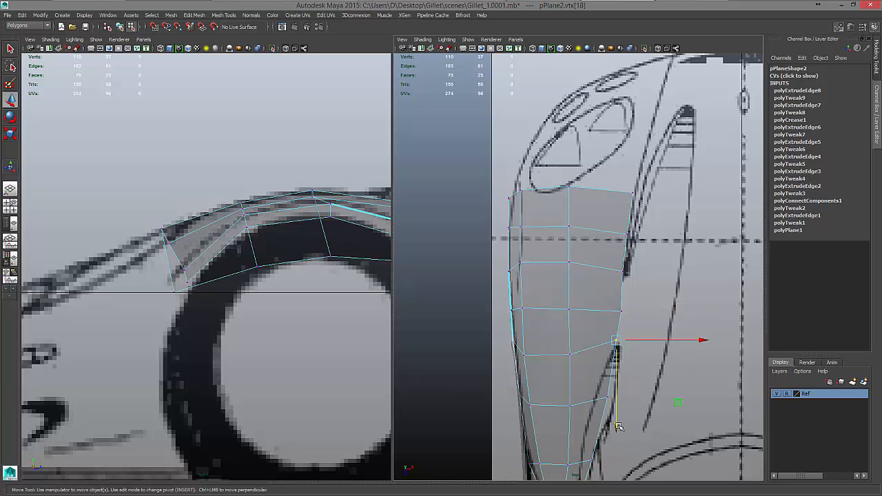
{"action": "left_click_drag", "start_coordinate": [618, 427], "coordinate": [617, 440]}
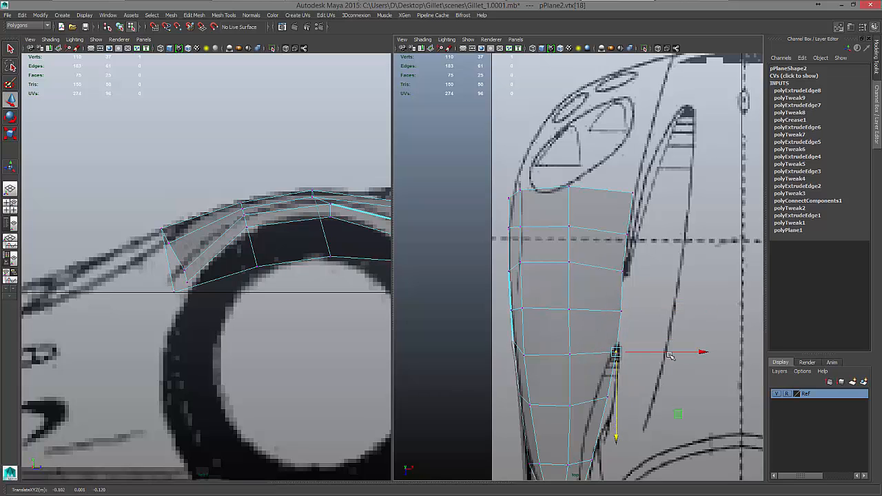
{"action": "left_click_drag", "start_coordinate": [616, 354], "coordinate": [616, 357]}
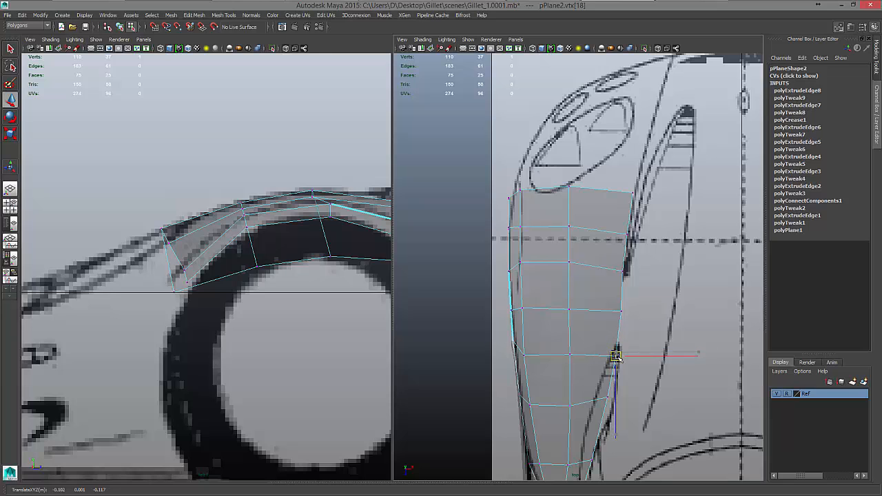
{"action": "left_click", "coordinate": [619, 311]}
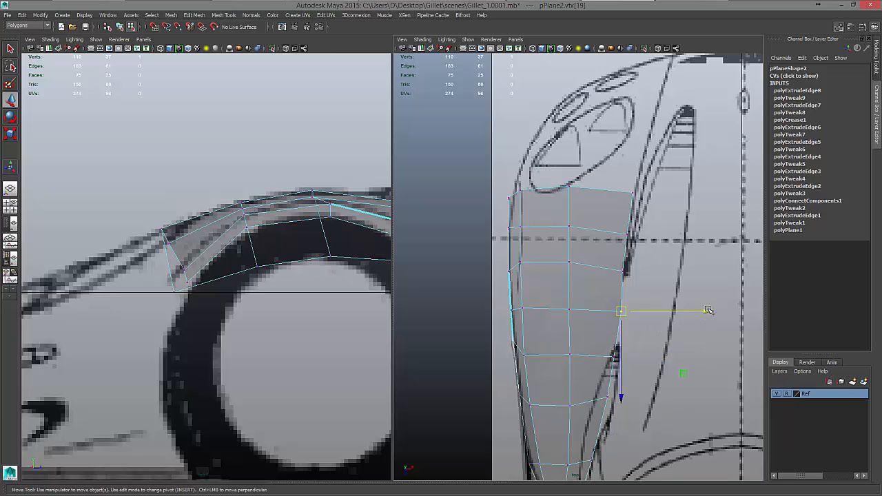
{"action": "left_click_drag", "start_coordinate": [709, 310], "coordinate": [703, 314]}
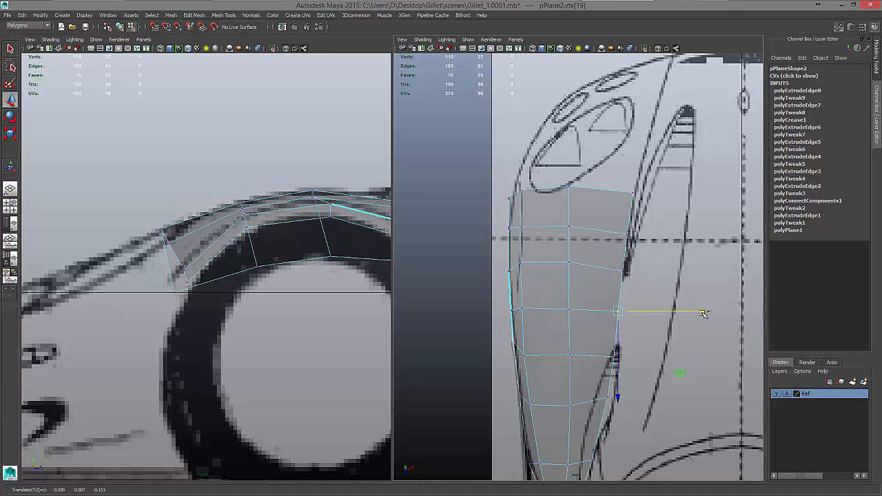
- Move the middle vertex of the fifth row slightly rearward and nudge the outer-column vertex of the fourth row outward
{"action": "left_click", "coordinate": [569, 355]}
{"action": "left_click_drag", "start_coordinate": [570, 437], "coordinate": [570, 443]}
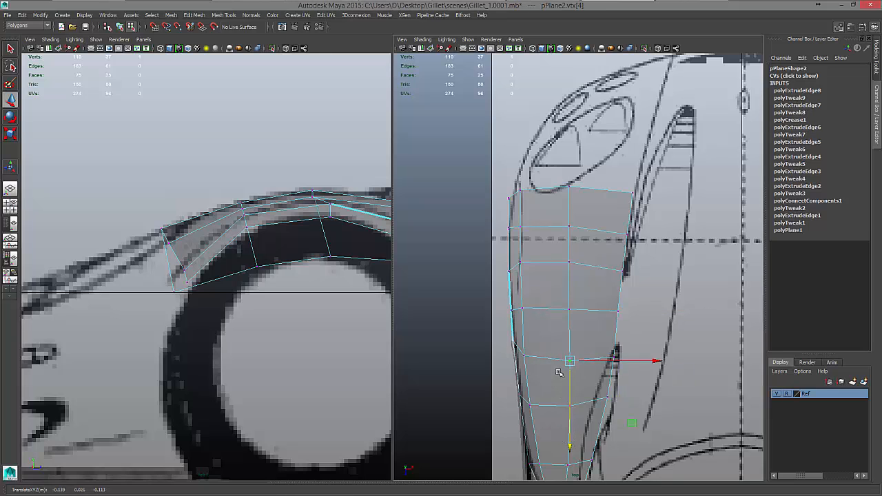
{"action": "left_click", "coordinate": [522, 308]}
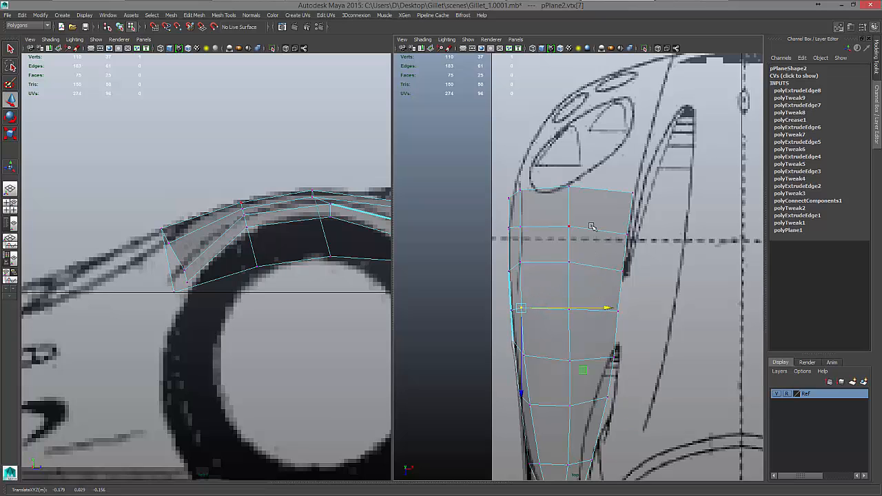
- Nudge the second row's outer-column vertex outward, and move it forward slightly together with the row's middle vertex
{"action": "left_click", "coordinate": [521, 227]}
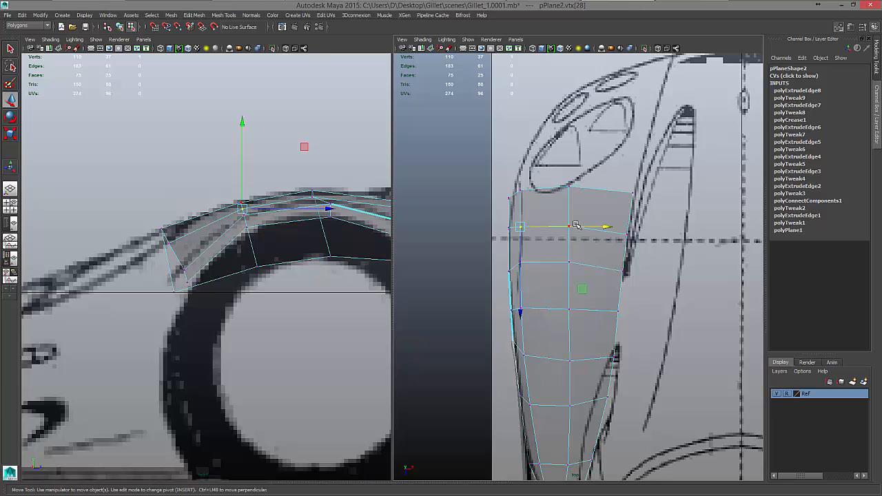
{"action": "left_click", "coordinate": [569, 225], "text": "shift"}
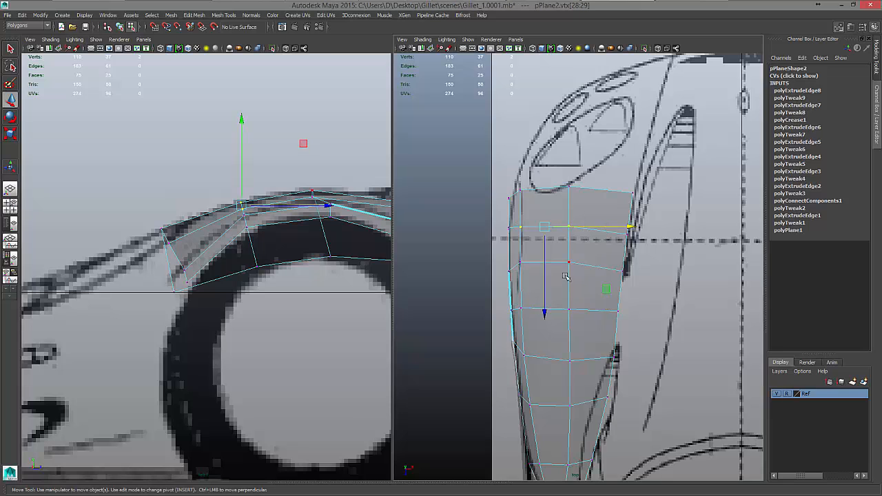
{"action": "left_click", "coordinate": [543, 298]}
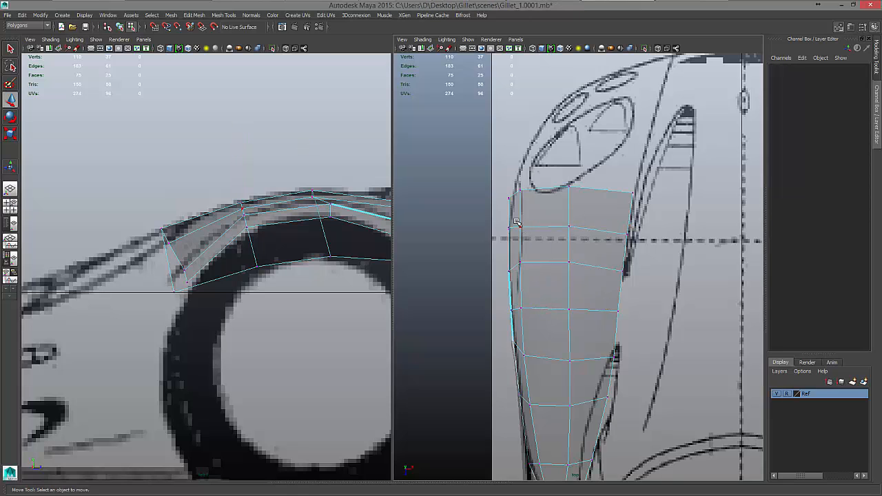
{"action": "left_click_drag", "start_coordinate": [515, 219], "coordinate": [587, 244]}
{"action": "left_click_drag", "start_coordinate": [546, 315], "coordinate": [548, 312]}
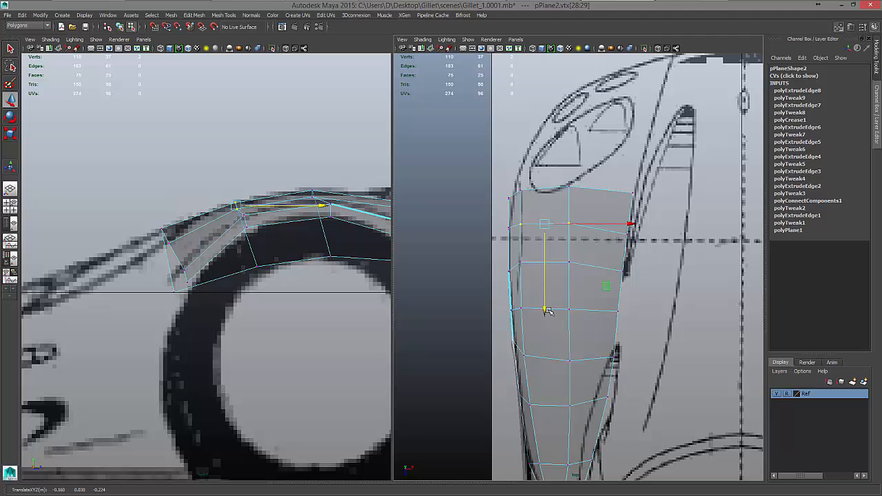
- Move the second row's two outer lip vertices down and slightly forward in the side view to follow the blueprint's wheel arch
{"action": "scroll", "coordinate": [265, 233], "scroll_direction": "up", "scroll_amount": 8}
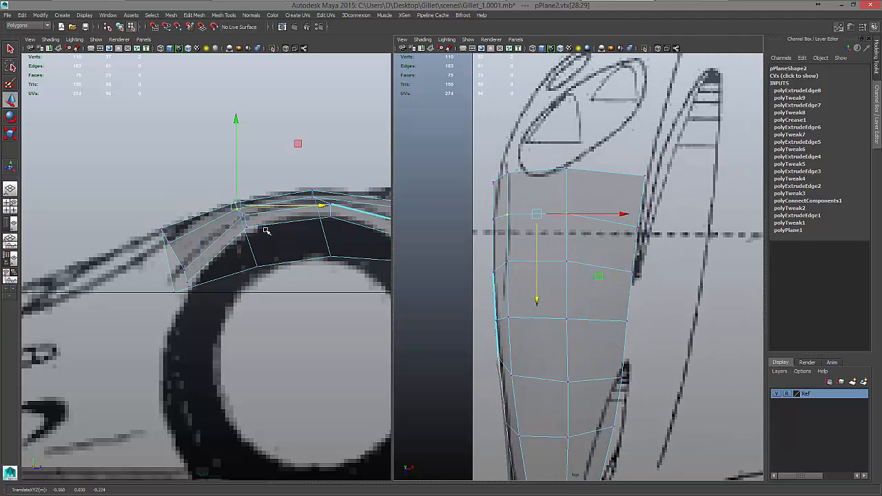
{"action": "middle_click_drag", "start_coordinate": [269, 226], "coordinate": [222, 228], "text": "alt"}
{"action": "left_click", "coordinate": [205, 219]}
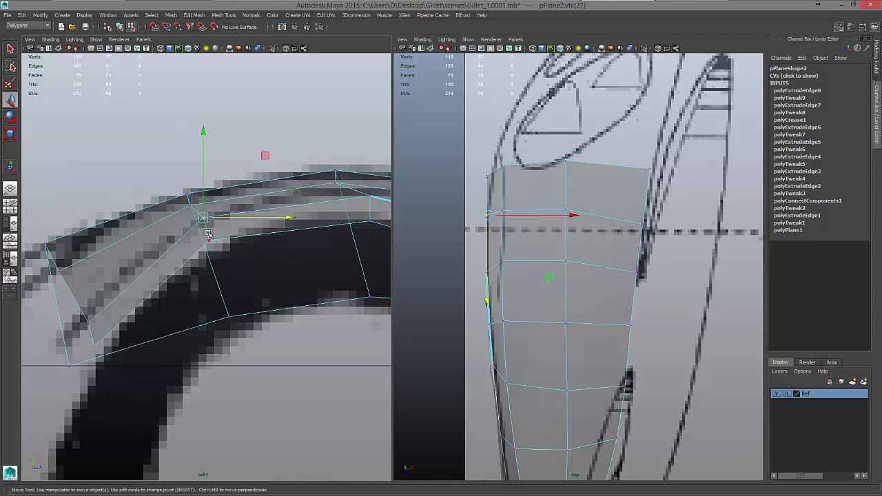
{"action": "left_click", "coordinate": [210, 240], "text": "shift"}
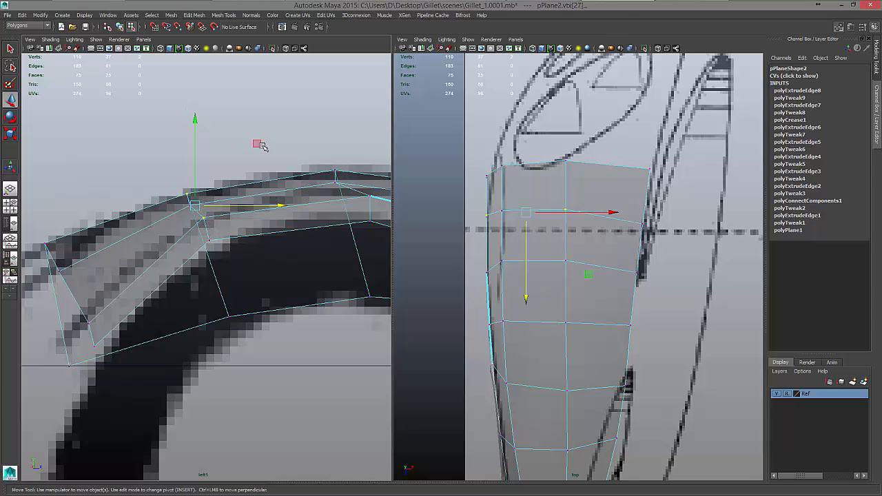
{"action": "left_click_drag", "start_coordinate": [210, 239], "coordinate": [205, 221]}
{"action": "middle_click_drag", "start_coordinate": [261, 172], "coordinate": [262, 174]}
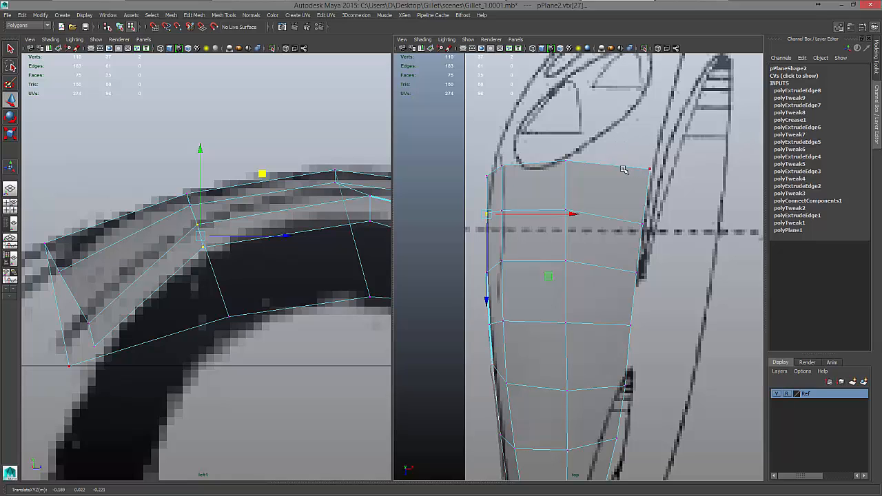
- Extrude the fender's four front border edges about 0.044 forward and 0.024 down, following the side blueprint's outline
{"action": "right_click_drag", "start_coordinate": [588, 164], "coordinate": [602, 142]}
{"action": "left_click", "coordinate": [603, 167]}
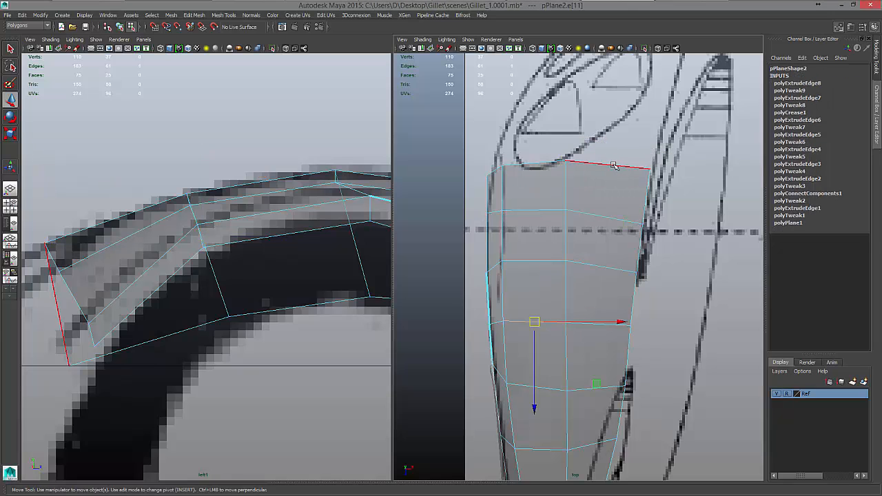
{"action": "left_click", "coordinate": [607, 166]}
{"action": "left_click", "coordinate": [537, 165]}
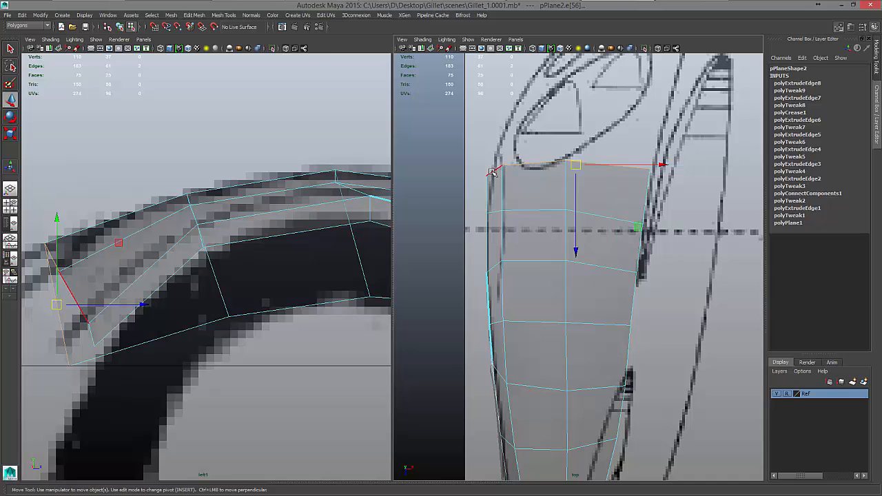
{"action": "left_click", "coordinate": [91, 332], "text": "shift"}
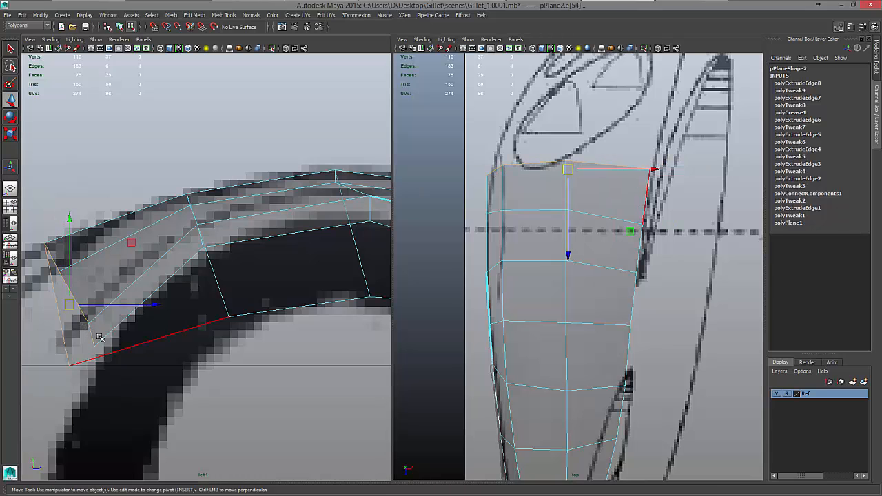
{"action": "scroll", "coordinate": [186, 341], "scroll_direction": "down", "scroll_amount": 5}
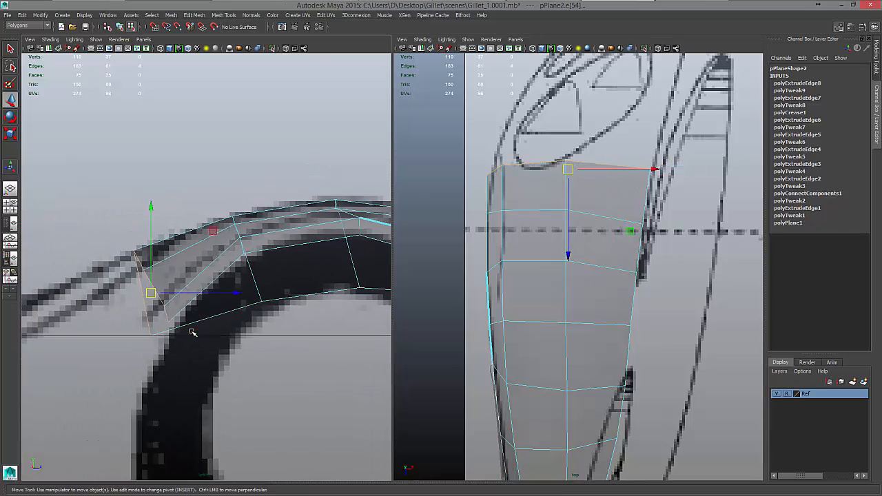
{"action": "right_click_drag", "start_coordinate": [204, 293], "coordinate": [194, 317], "text": "shift"}
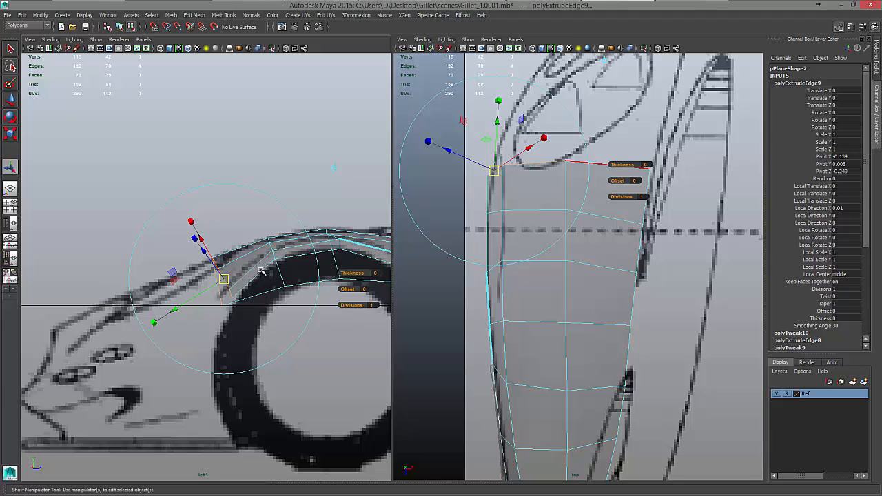
{"action": "left_click", "coordinate": [336, 166]}
{"action": "left_click_drag", "start_coordinate": [263, 240], "coordinate": [181, 282]}
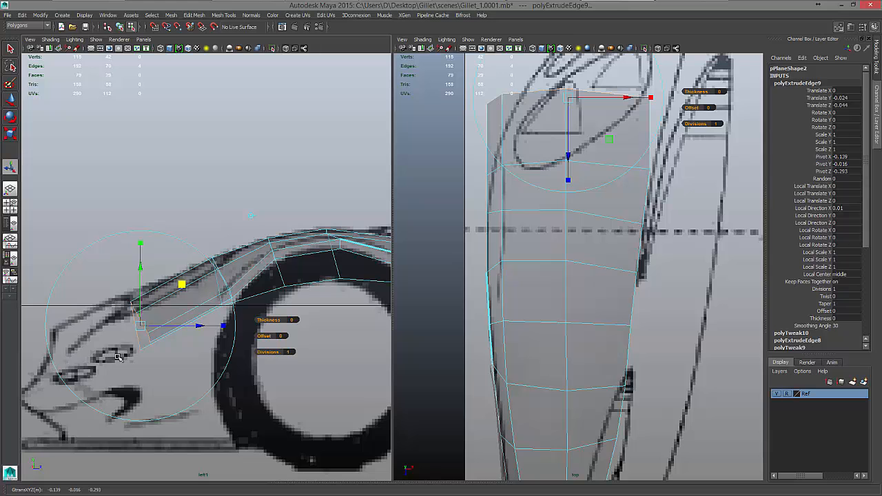
- Consult the car's front photo in the browser, and move the new front row's inner-side corner vertex inward and rearward in the top view
{"action": "key", "text": "alt+Tab"}
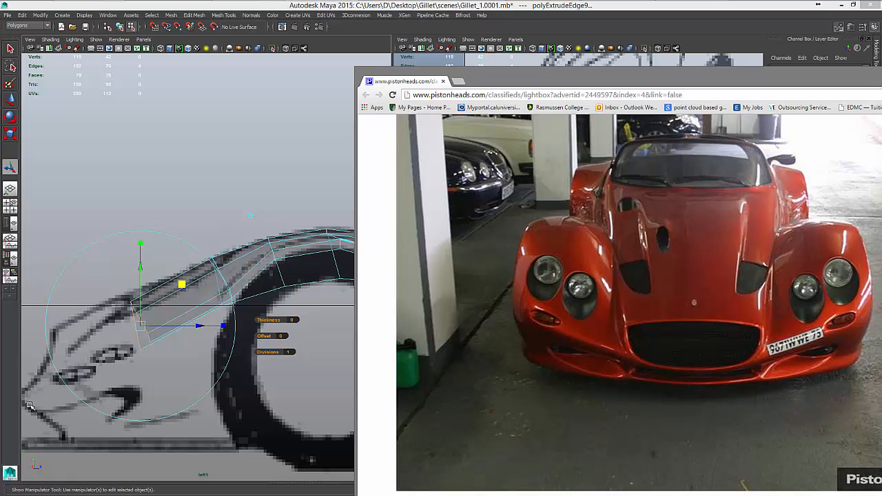
{"action": "left_click_drag", "start_coordinate": [587, 81], "coordinate": [881, 81]}
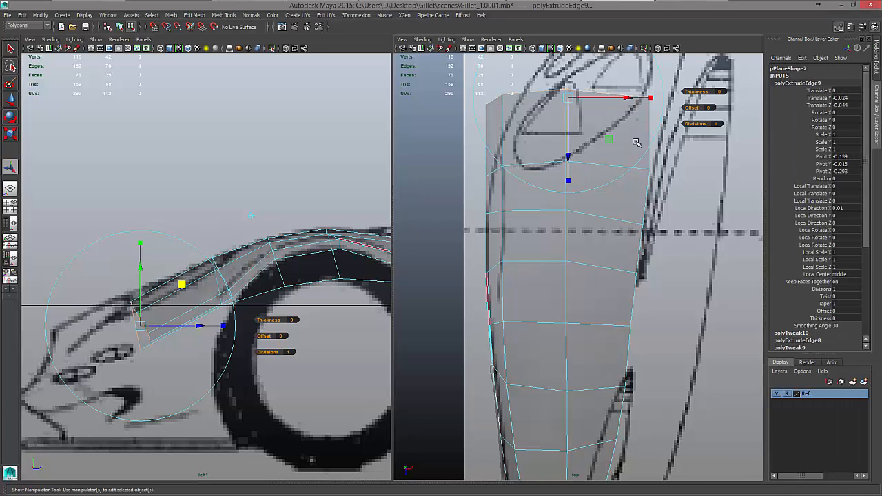
{"action": "middle_click_drag", "start_coordinate": [632, 138], "coordinate": [628, 164], "text": "alt"}
{"action": "right_click_drag", "start_coordinate": [628, 164], "coordinate": [566, 227], "text": "alt"}
{"action": "left_click_drag", "start_coordinate": [713, 170], "coordinate": [678, 225]}
{"action": "key", "text": "w"}
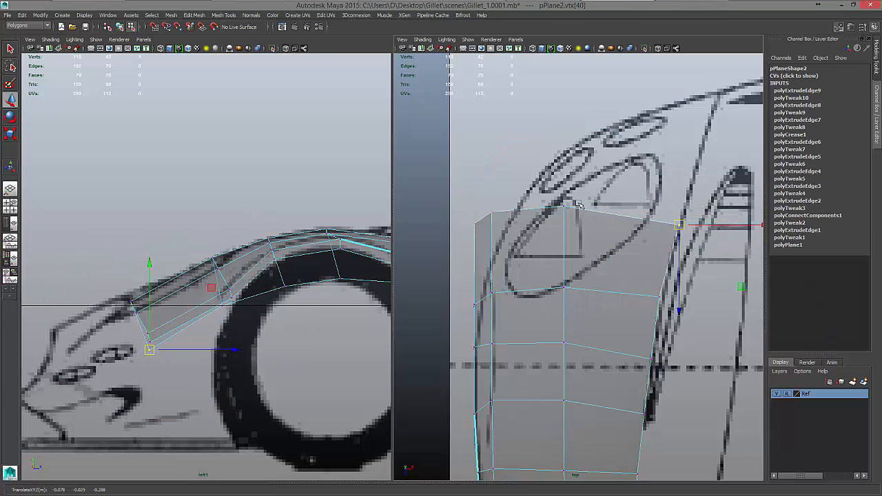
- Move the front row's middle vertex slightly inward and rearward, and shift its outer vertices inward toward the top blueprint's fender outline
{"action": "left_click_drag", "start_coordinate": [550, 183], "coordinate": [576, 217]}
{"action": "left_click_drag", "start_coordinate": [646, 207], "coordinate": [662, 210]}
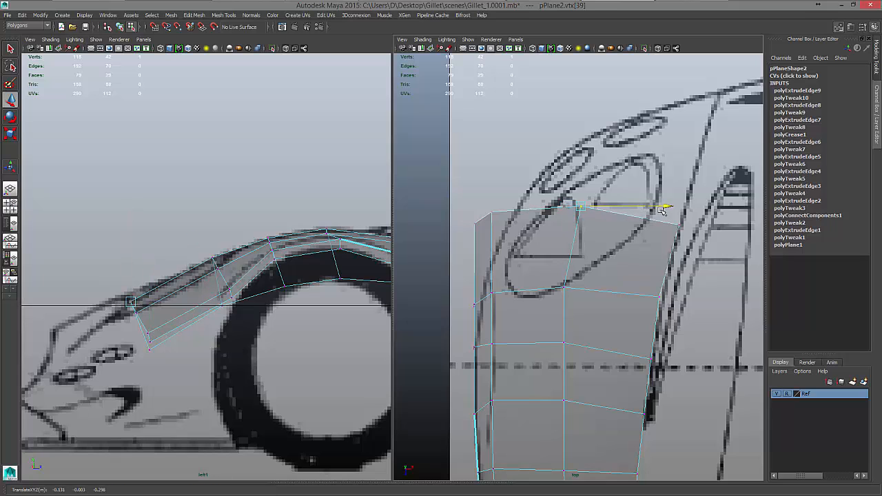
{"action": "left_click_drag", "start_coordinate": [580, 284], "coordinate": [581, 289]}
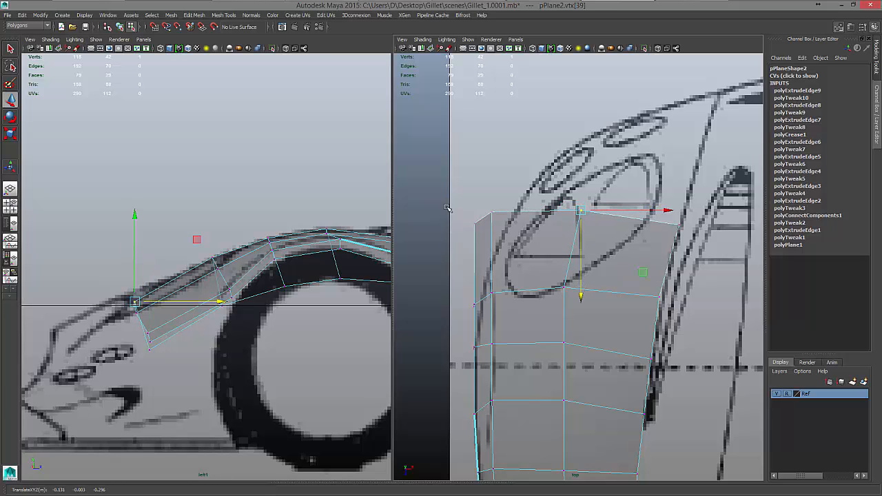
{"action": "left_click_drag", "start_coordinate": [461, 201], "coordinate": [531, 252]}
{"action": "left_click_drag", "start_coordinate": [562, 220], "coordinate": [585, 223]}
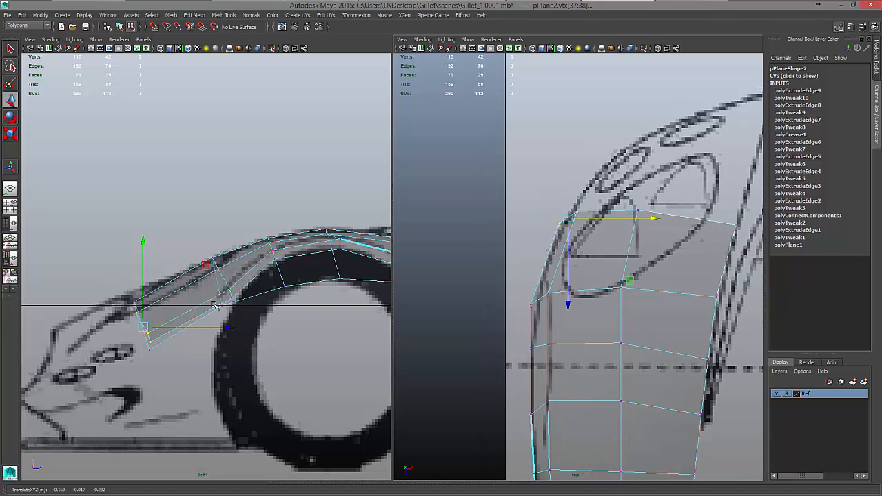
- Move the front row's two outer lip vertices rearward to the wheel arch, and pull the upper one slightly down and forward
{"action": "middle_click", "coordinate": [214, 305]}
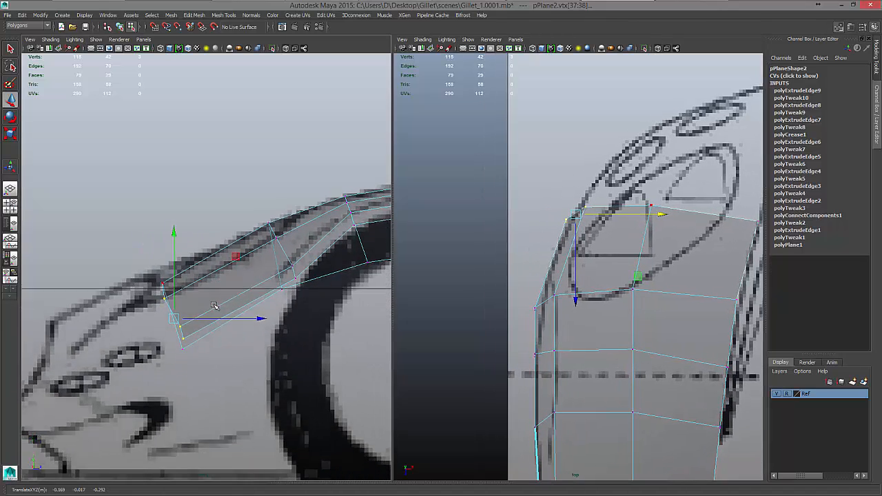
{"action": "left_click", "coordinate": [178, 342]}
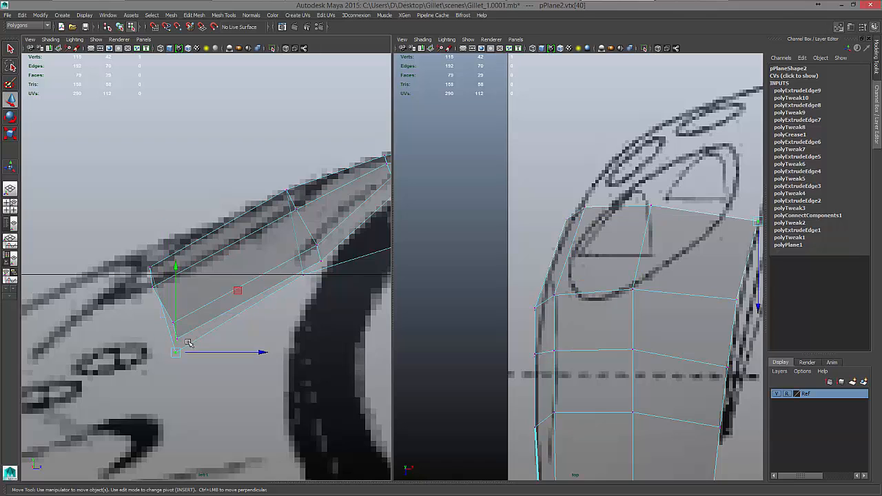
{"action": "left_click", "coordinate": [175, 330]}
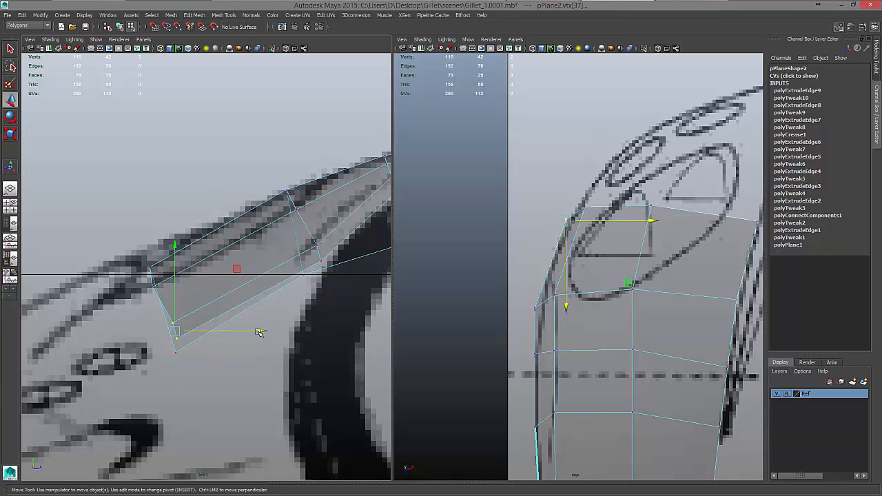
{"action": "left_click_drag", "start_coordinate": [268, 330], "coordinate": [367, 332]}
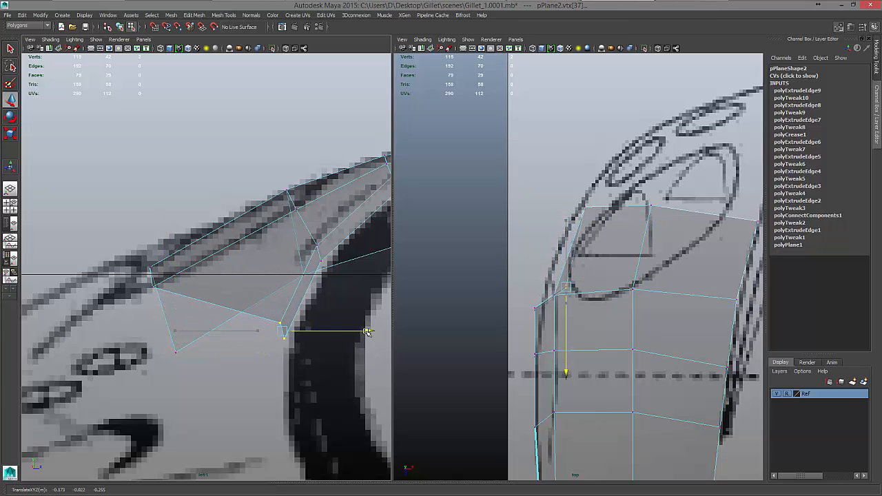
{"action": "left_click_drag", "start_coordinate": [250, 306], "coordinate": [288, 327]}
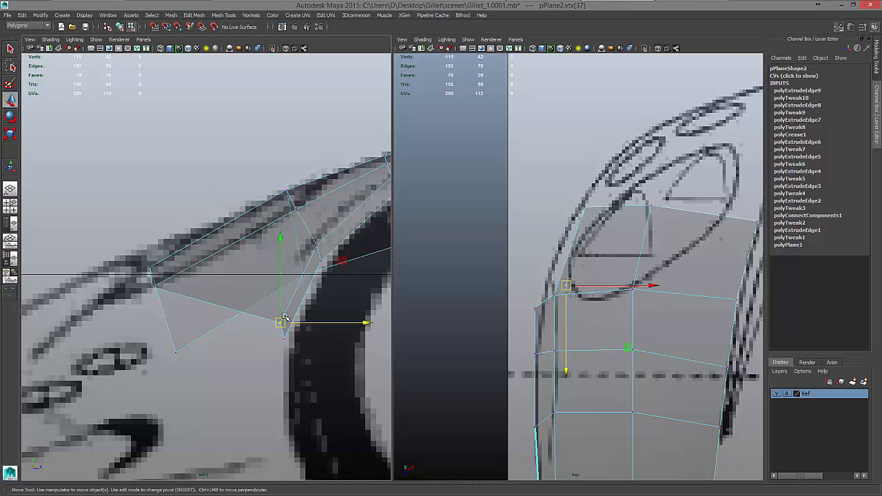
{"action": "left_click_drag", "start_coordinate": [341, 261], "coordinate": [330, 273]}
- Nudge the second row's upper lip vertex slightly forward in the side view
{"action": "left_click", "coordinate": [318, 246]}
{"action": "left_click_drag", "start_coordinate": [377, 186], "coordinate": [369, 185]}
{"action": "middle_click_drag", "start_coordinate": [379, 196], "coordinate": [298, 224], "text": "alt"}
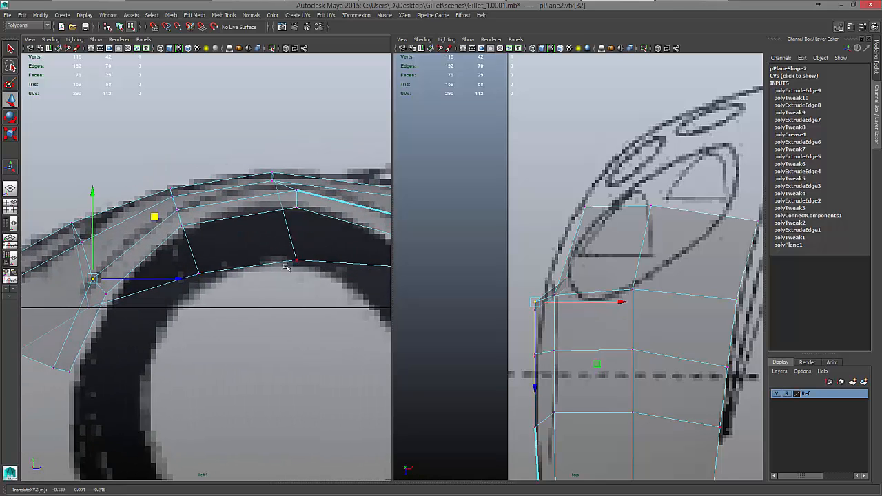
- Adjust the front row's two lip vertices slightly down and rearward in the side view to meet the blueprint's wheel arch
{"action": "middle_click_drag", "start_coordinate": [78, 348], "coordinate": [238, 374], "text": "alt"}
{"action": "left_click", "coordinate": [237, 373]}
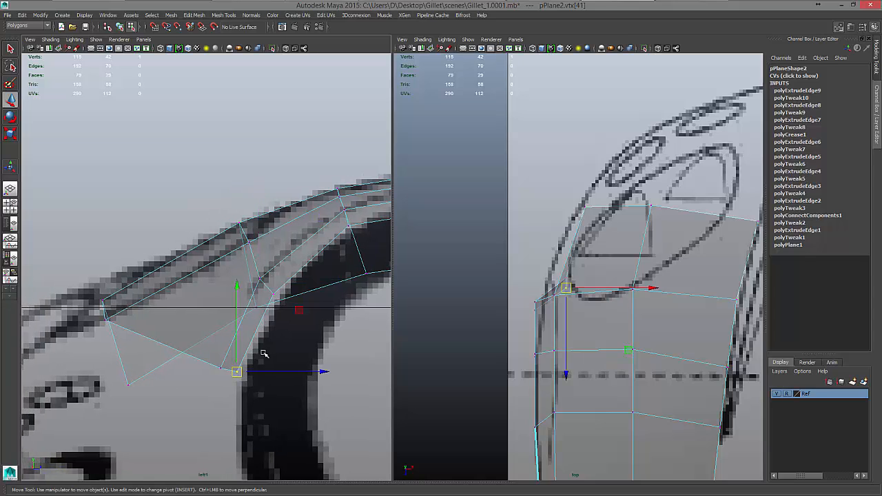
{"action": "middle_click_drag", "start_coordinate": [297, 310], "coordinate": [303, 315]}
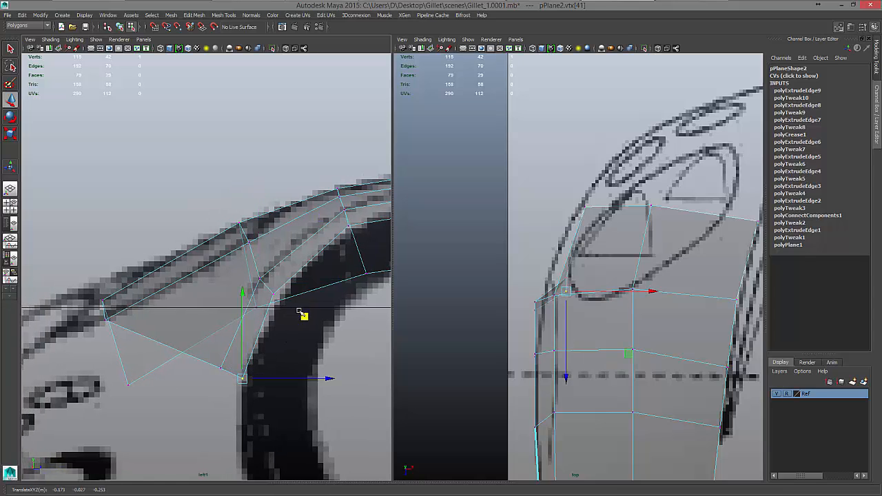
{"action": "left_click", "coordinate": [222, 368]}
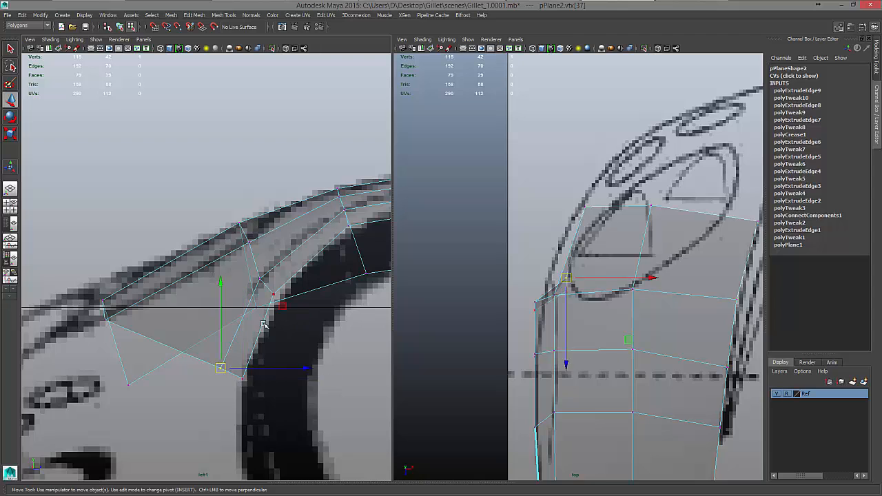
{"action": "middle_click_drag", "start_coordinate": [282, 306], "coordinate": [284, 307]}
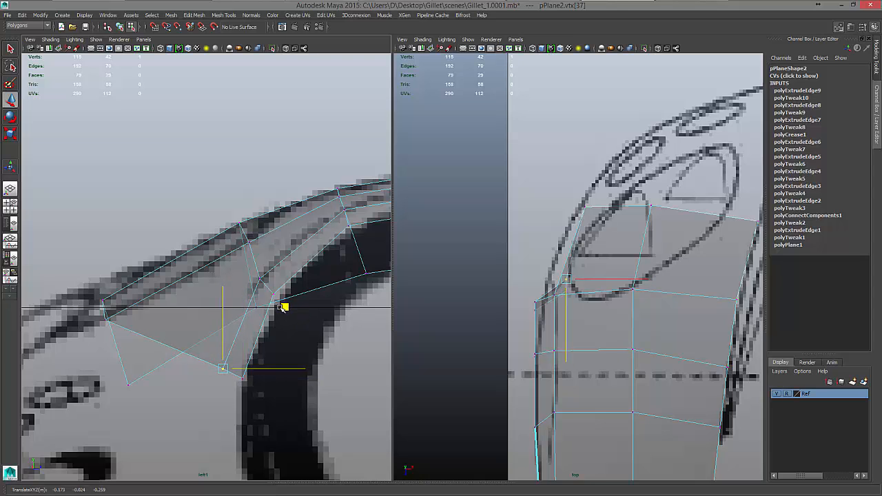
- Move the front row's outer-column vertex rearward, and shift the row's two lip vertices outward to the fender outline in the top view
{"action": "left_click", "coordinate": [105, 318]}
{"action": "middle_click_drag", "start_coordinate": [165, 261], "coordinate": [184, 257]}
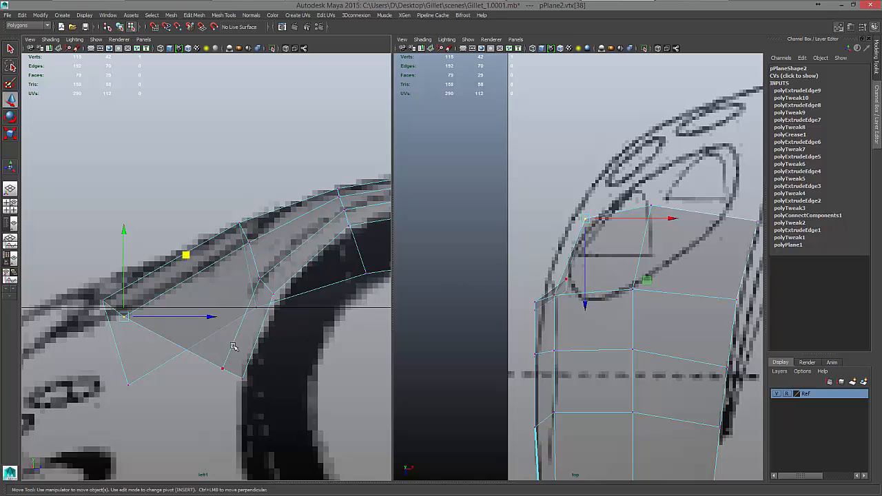
{"action": "left_click_drag", "start_coordinate": [221, 355], "coordinate": [284, 398]}
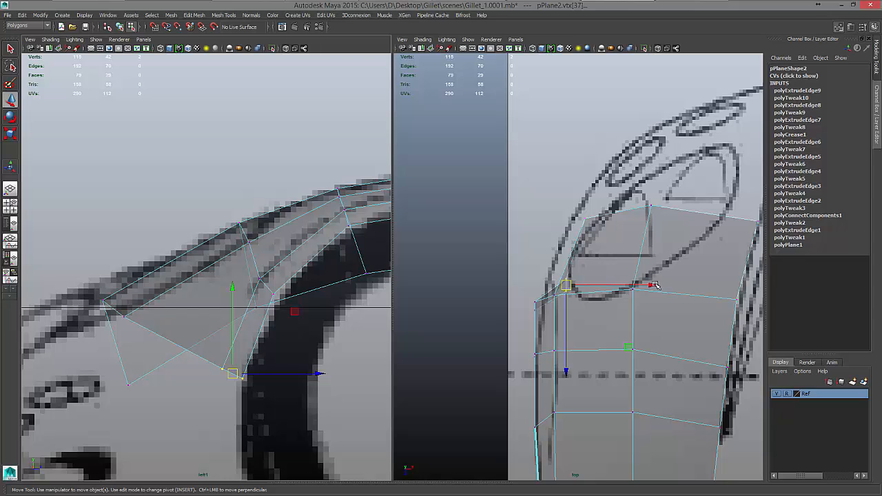
{"action": "left_click_drag", "start_coordinate": [655, 285], "coordinate": [633, 280]}
- Nudge the second row's outer lip and outer-column vertices inward, and align the front row's outer-column vertex with the top-view outline
{"action": "left_click_drag", "start_coordinate": [534, 303], "coordinate": [543, 320]}
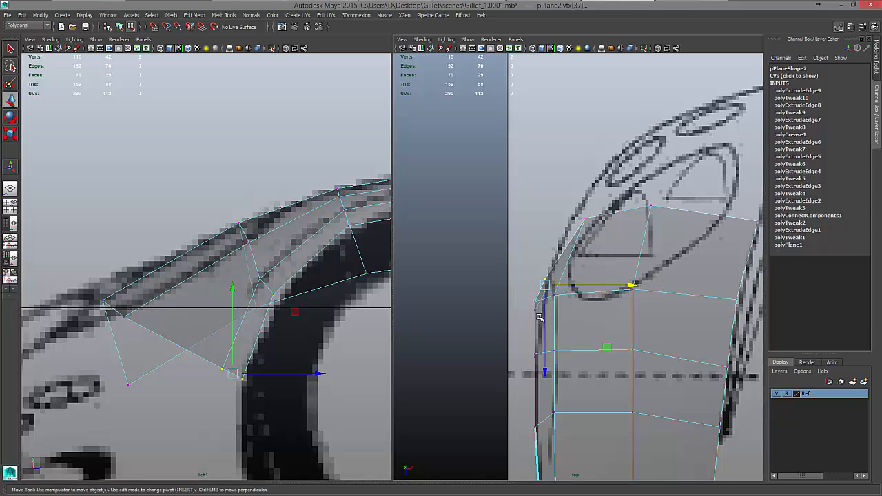
{"action": "left_click_drag", "start_coordinate": [617, 306], "coordinate": [622, 305]}
{"action": "left_click_drag", "start_coordinate": [601, 273], "coordinate": [548, 317]}
{"action": "left_click_drag", "start_coordinate": [639, 295], "coordinate": [642, 296]}
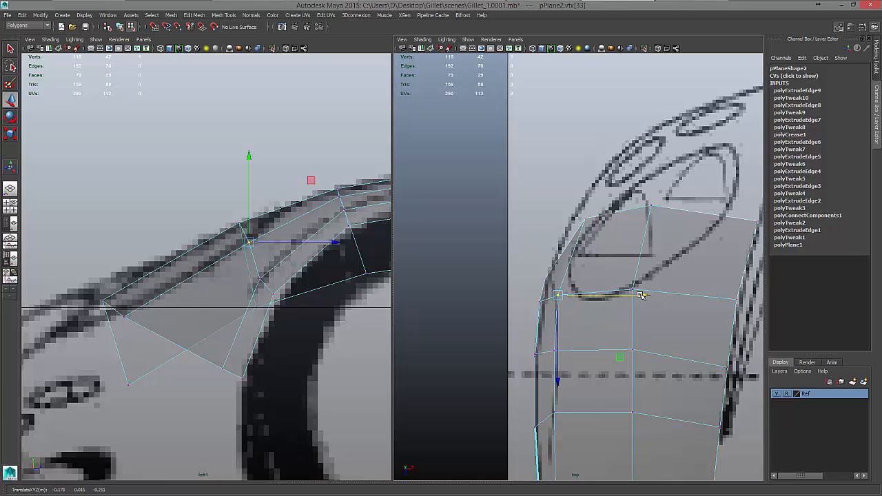
{"action": "left_click", "coordinate": [576, 227]}
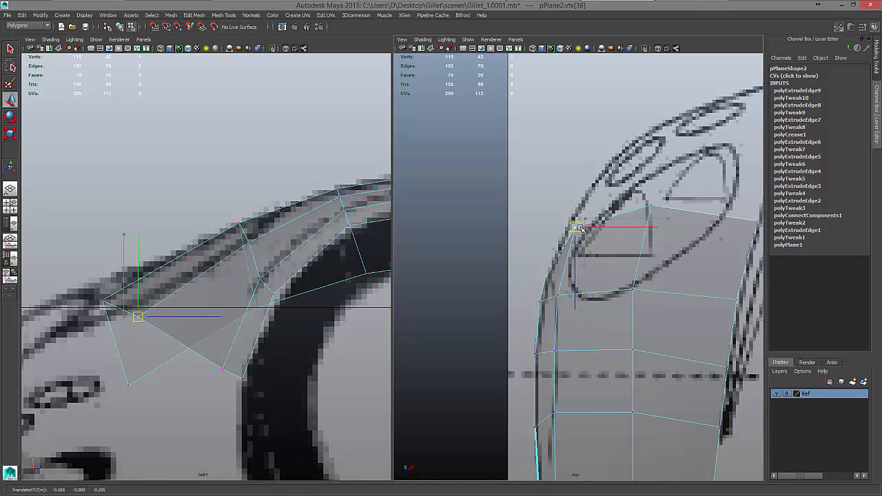
{"action": "left_click_drag", "start_coordinate": [580, 227], "coordinate": [580, 228]}
- Extrude the four front border edges of the fender again to start another row
{"action": "scroll", "coordinate": [515, 262], "scroll_direction": "down", "scroll_amount": 3}
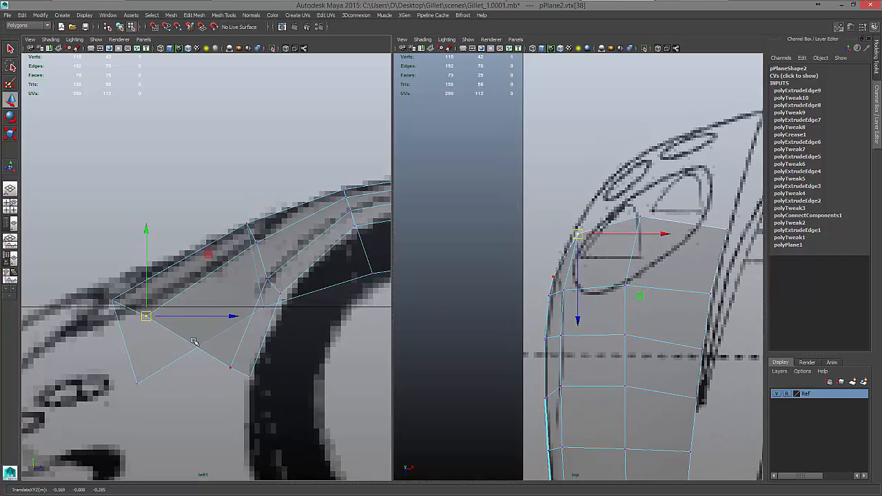
{"action": "scroll", "coordinate": [195, 341], "scroll_direction": "down", "scroll_amount": 4}
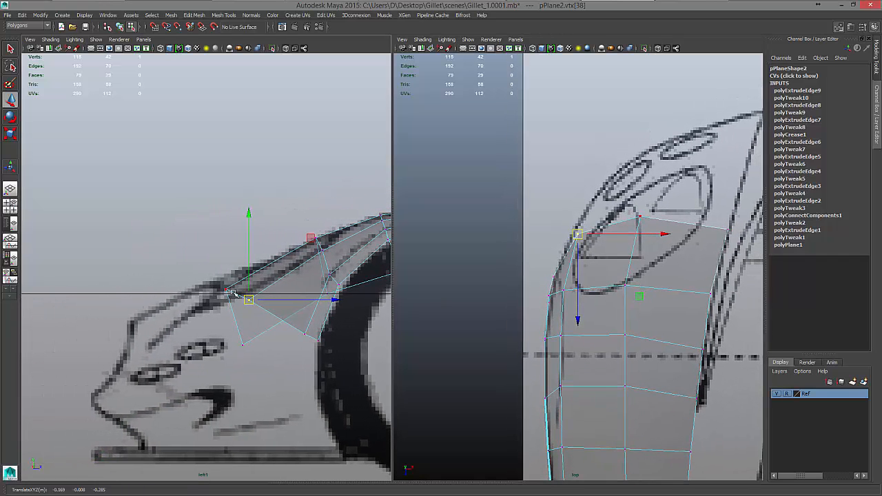
{"action": "right_click_drag", "start_coordinate": [290, 326], "coordinate": [285, 250]}
{"action": "left_click", "coordinate": [276, 313]}
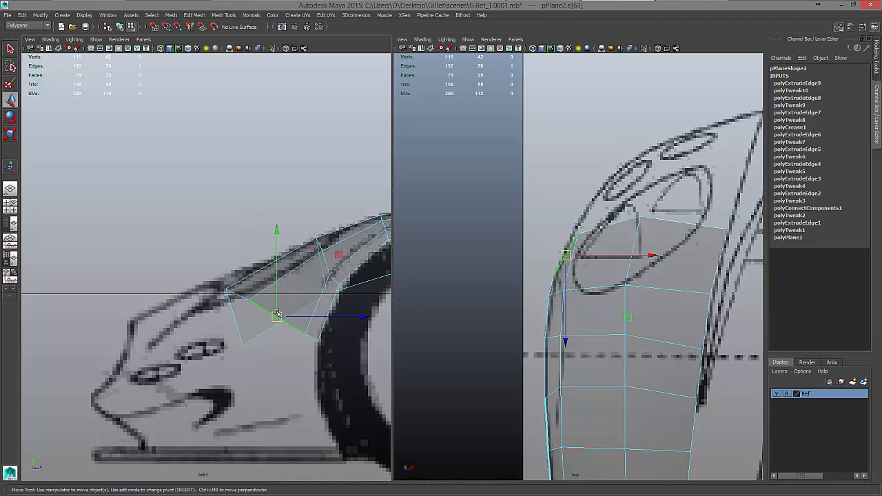
{"action": "left_click", "coordinate": [231, 308], "text": "shift"}
{"action": "left_click", "coordinate": [232, 310], "text": "shift"}
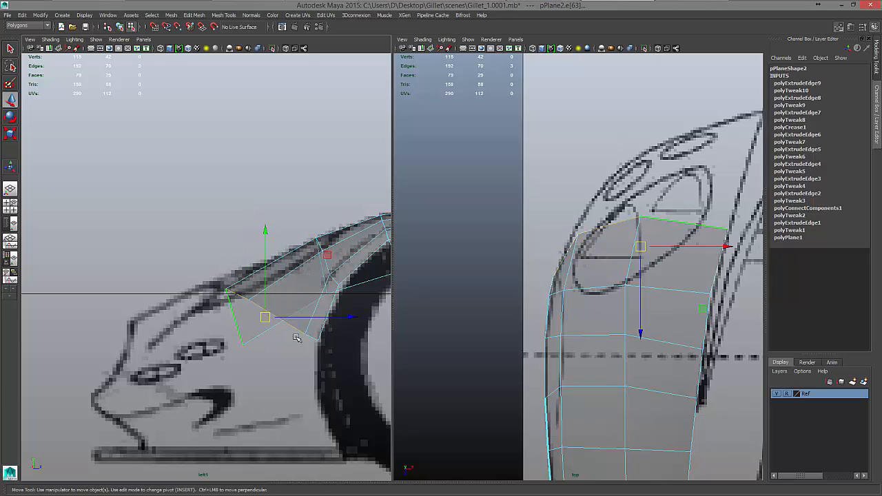
{"action": "left_click", "coordinate": [312, 337], "text": "shift"}
{"action": "right_click_drag", "start_coordinate": [312, 322], "coordinate": [312, 343], "text": "shift"}
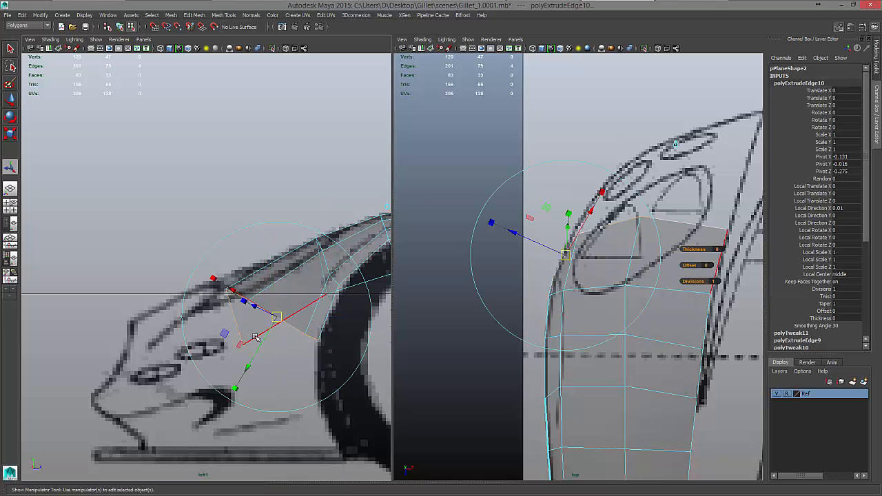
- Try to pull the newly extruded edges down and forward along their local direction, and undo the move
{"action": "scroll", "coordinate": [227, 348], "scroll_direction": "down", "scroll_amount": 4}
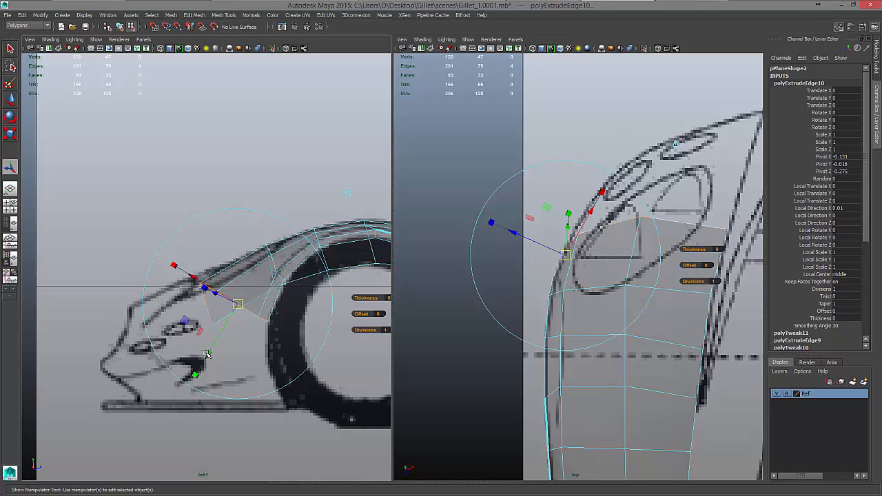
{"action": "left_click_drag", "start_coordinate": [206, 354], "coordinate": [205, 393]}
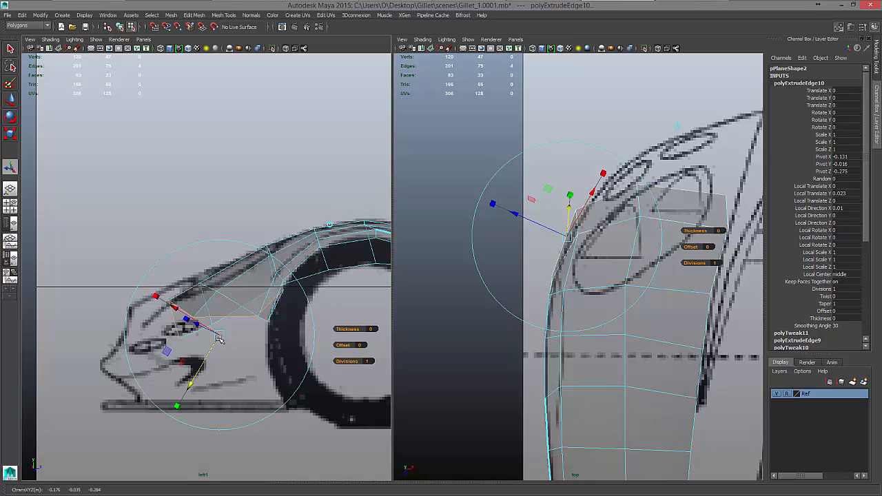
{"action": "key", "text": "ctrl+z"}
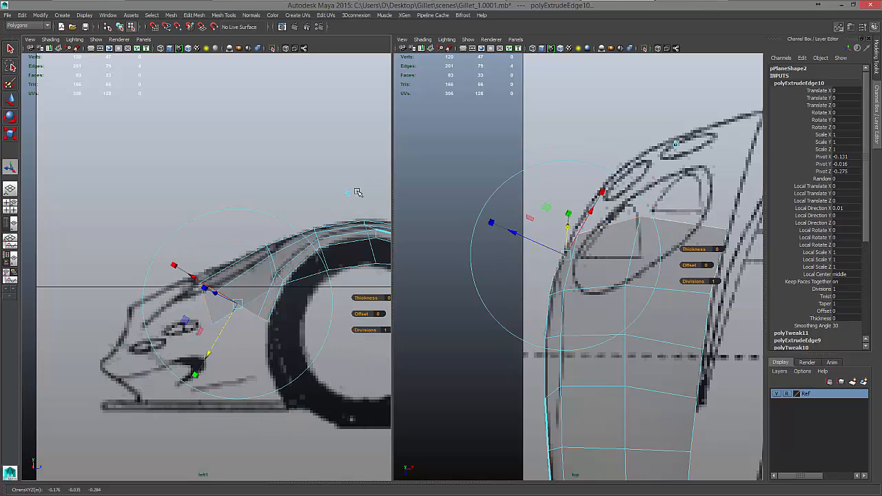
- Switch the extrude manipulator to world axes and pull the new front edges forward and down along the side blueprint
{"action": "left_click", "coordinate": [350, 192]}
{"action": "middle_click_drag", "start_coordinate": [277, 263], "coordinate": [220, 304]}
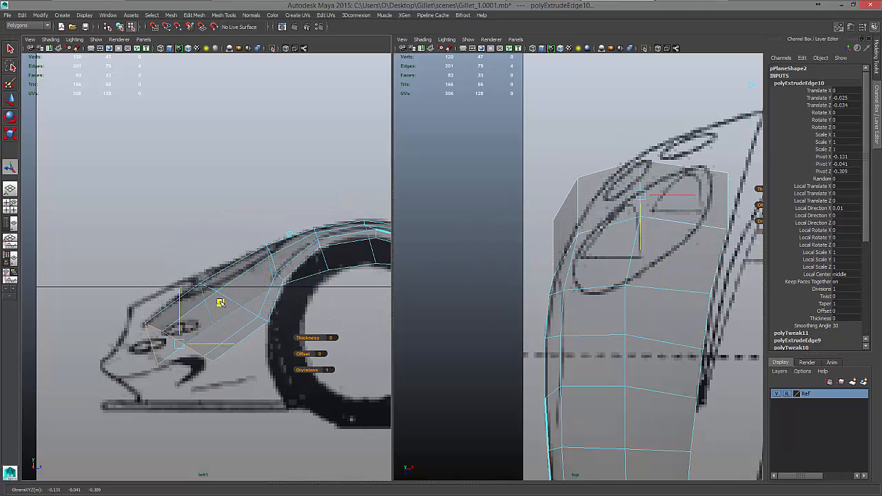
{"action": "key", "text": "w"}
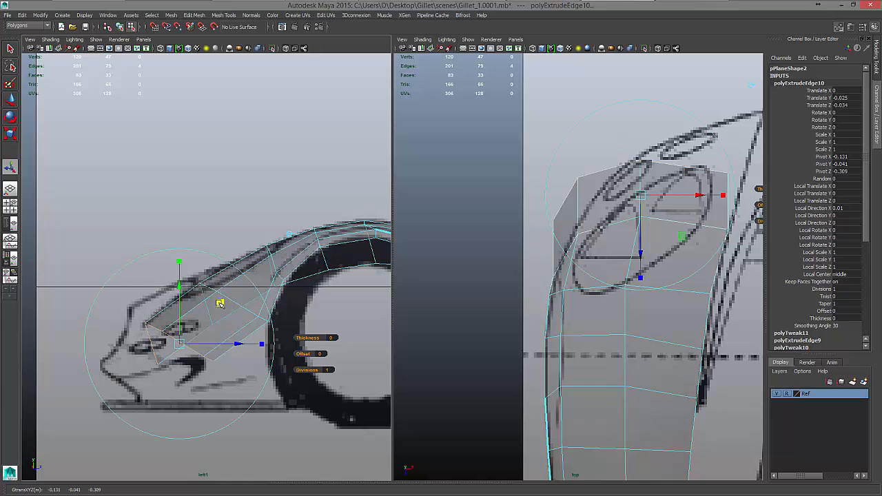
- Move the new row's two lower lip vertices rearward to the wheel arch edge in the side view and fine-tune their height and width
{"action": "right_click_drag", "start_coordinate": [209, 268], "coordinate": [177, 277]}
{"action": "left_click_drag", "start_coordinate": [229, 383], "coordinate": [194, 345]}
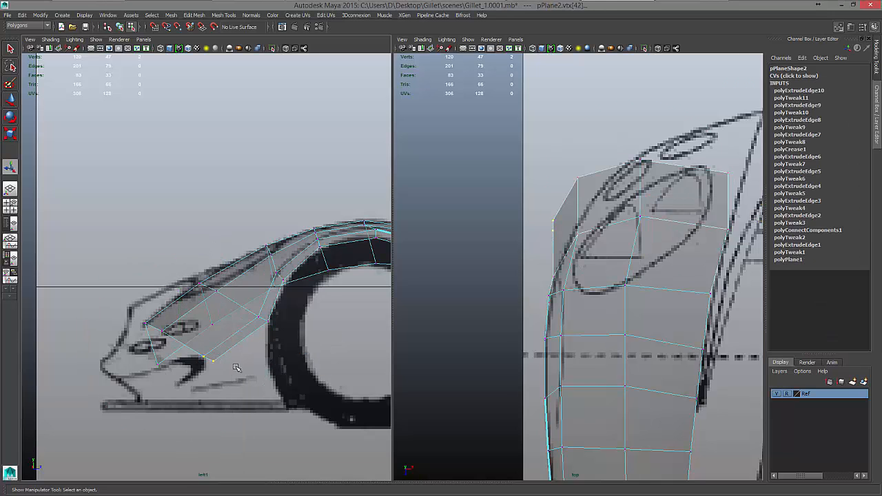
{"action": "key", "text": "w"}
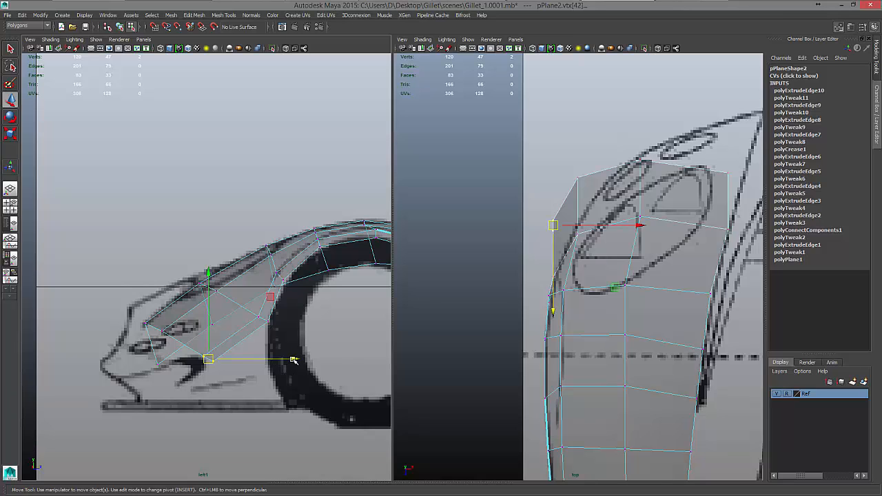
{"action": "left_click_drag", "start_coordinate": [289, 360], "coordinate": [349, 360]}
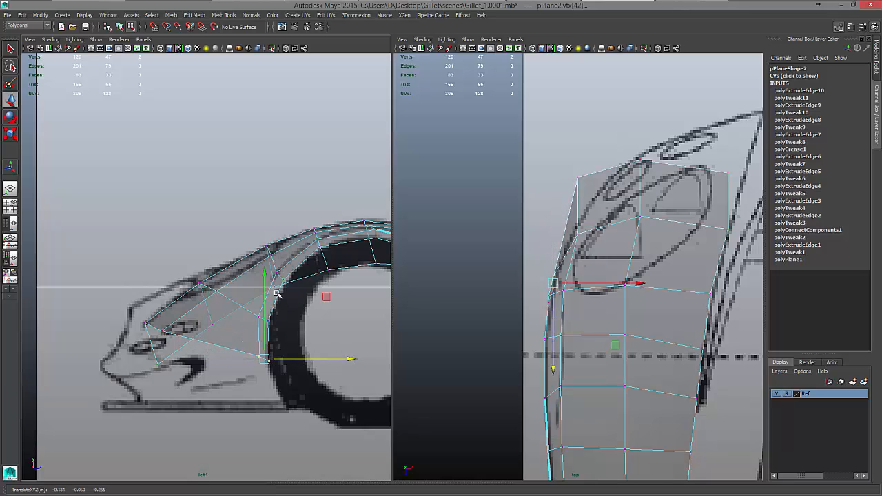
{"action": "left_click_drag", "start_coordinate": [265, 275], "coordinate": [262, 281]}
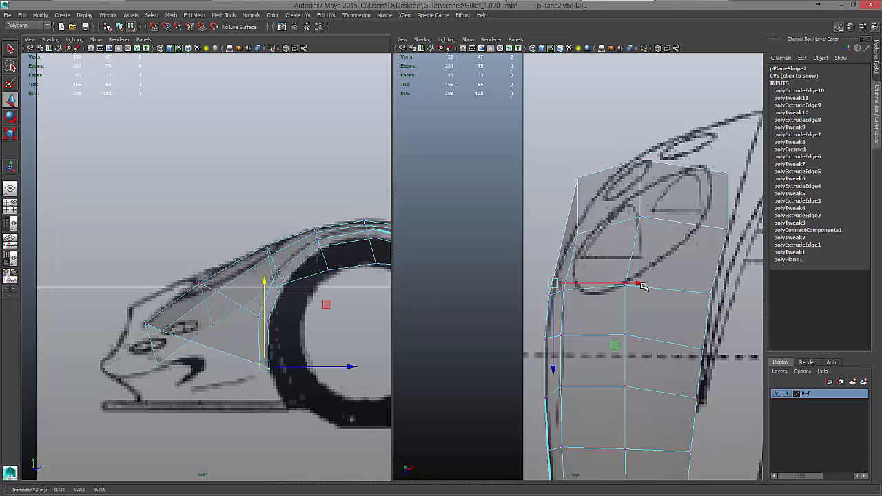
{"action": "left_click_drag", "start_coordinate": [642, 286], "coordinate": [642, 283]}
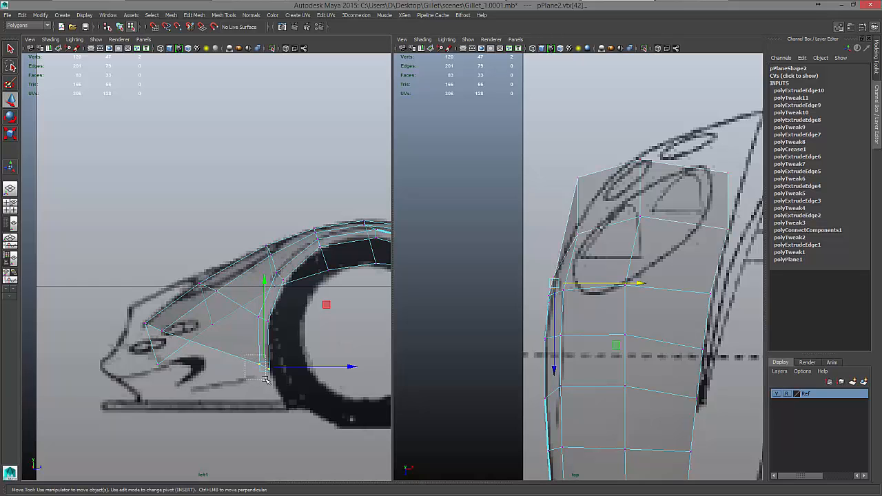
{"action": "left_click_drag", "start_coordinate": [265, 276], "coordinate": [256, 286]}
{"action": "scroll", "coordinate": [225, 302], "scroll_direction": "up", "scroll_amount": 2}
{"action": "scroll", "coordinate": [225, 302], "scroll_direction": "up", "scroll_amount": 2}
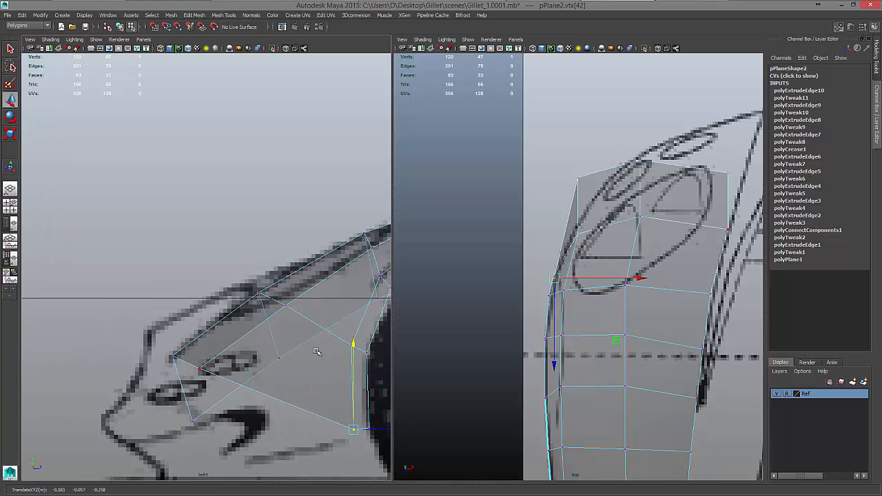
- Shift the front row's middle and inner vertices inward in the top view, and move its outer-column vertex onto the fender outline
{"action": "left_click_drag", "start_coordinate": [633, 146], "coordinate": [725, 169]}
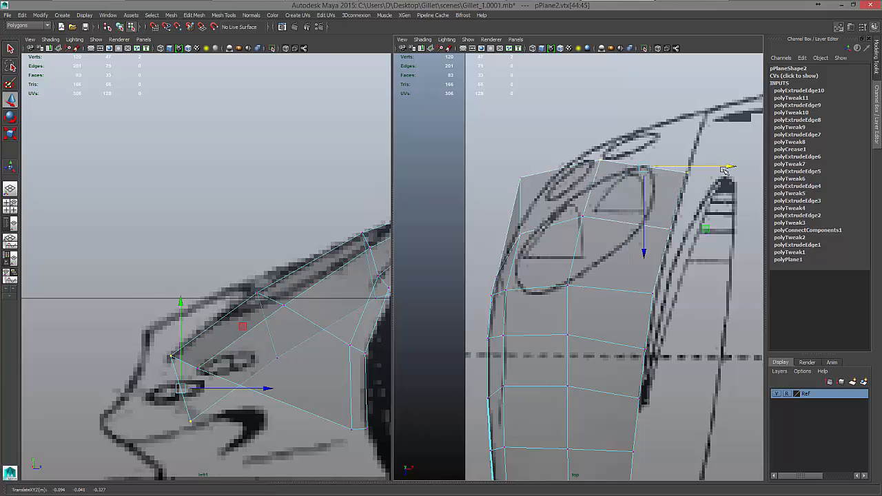
{"action": "left_click_drag", "start_coordinate": [492, 162], "coordinate": [626, 183]}
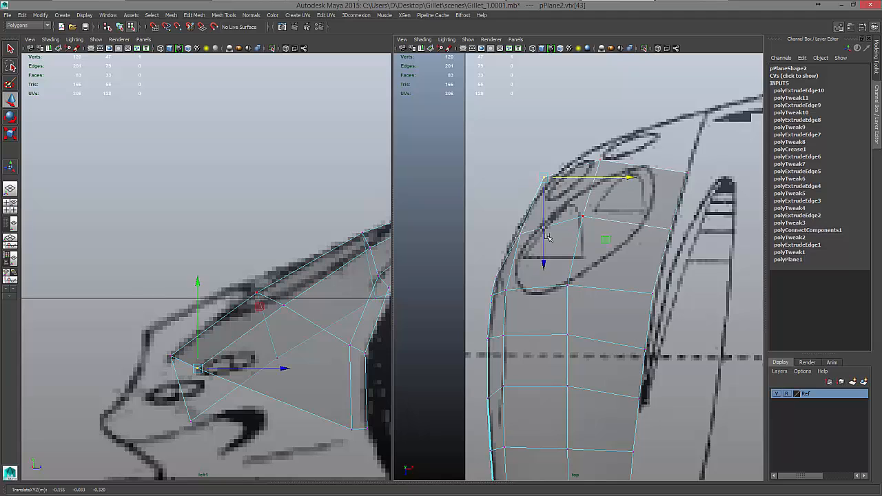
{"action": "left_click", "coordinate": [518, 235]}
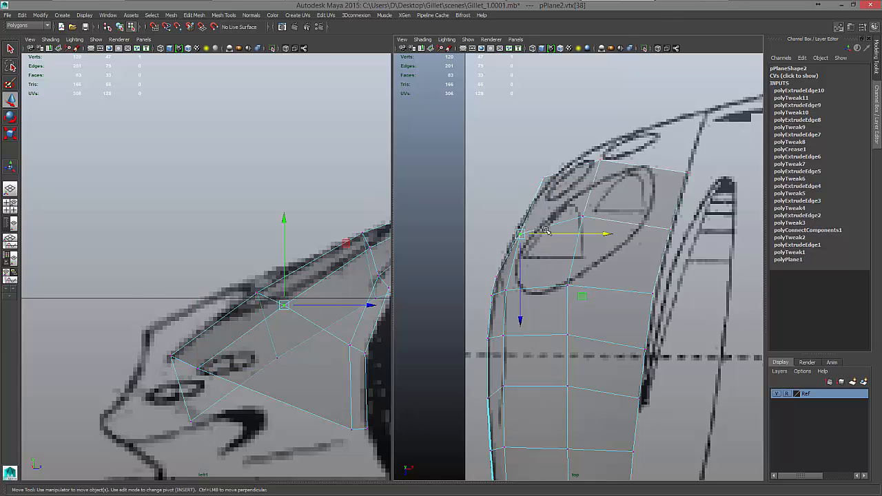
{"action": "right_click_drag", "start_coordinate": [340, 343], "coordinate": [317, 343], "text": "alt"}
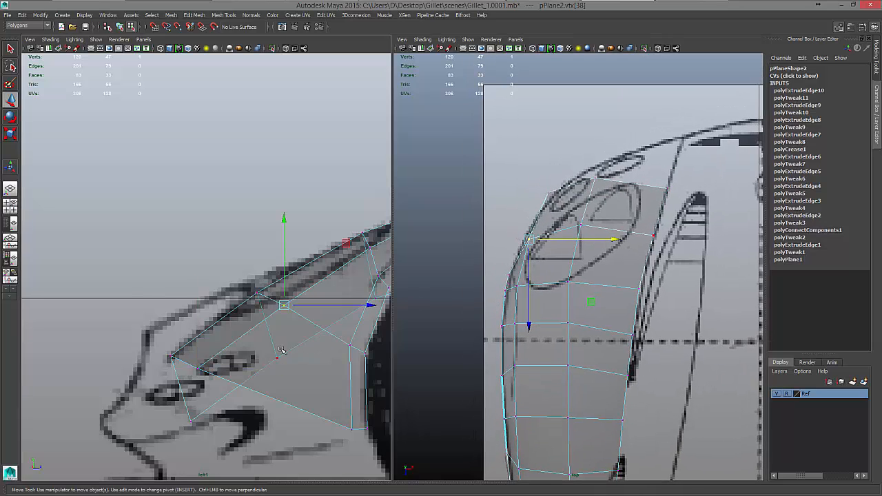
- Move the front row's outer-column vertex rearward and down in the side view, and shift the one behind it slightly rearward
{"action": "left_click", "coordinate": [198, 370]}
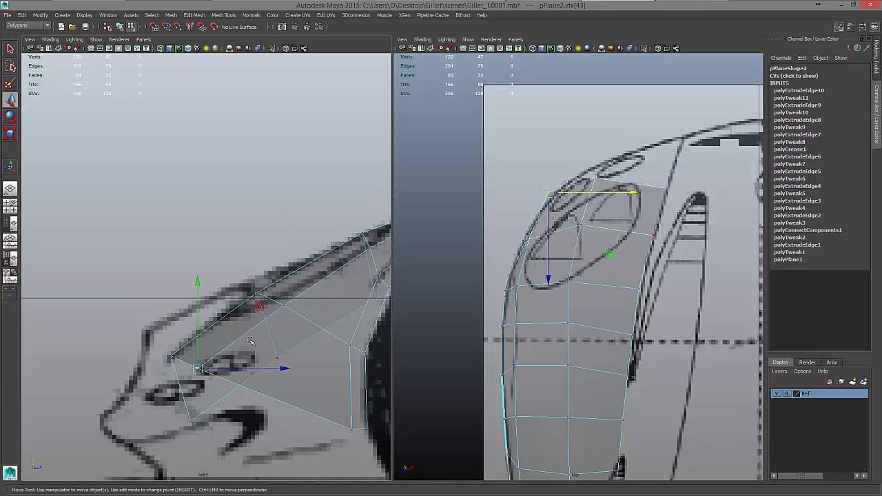
{"action": "middle_click_drag", "start_coordinate": [260, 308], "coordinate": [300, 322]}
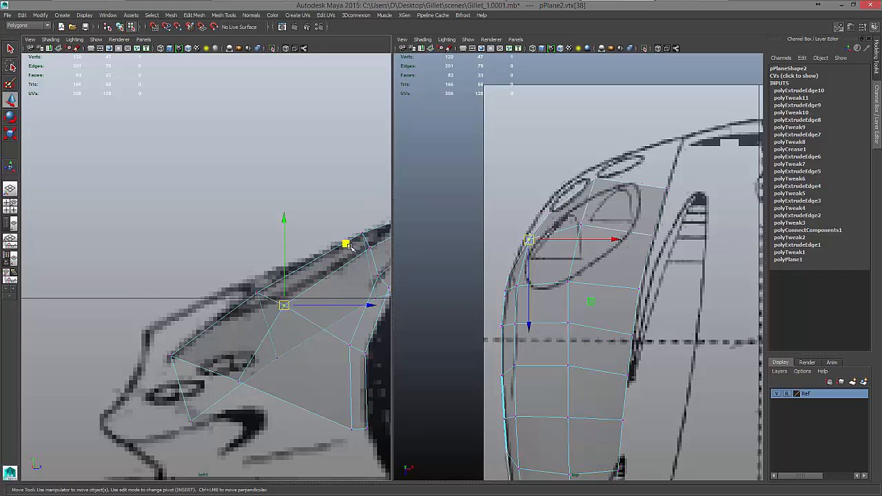
{"action": "left_click_drag", "start_coordinate": [350, 247], "coordinate": [362, 252]}
{"action": "right_click_drag", "start_coordinate": [336, 296], "coordinate": [310, 344], "text": "alt"}
{"action": "middle_click_drag", "start_coordinate": [310, 344], "coordinate": [331, 345], "text": "alt"}
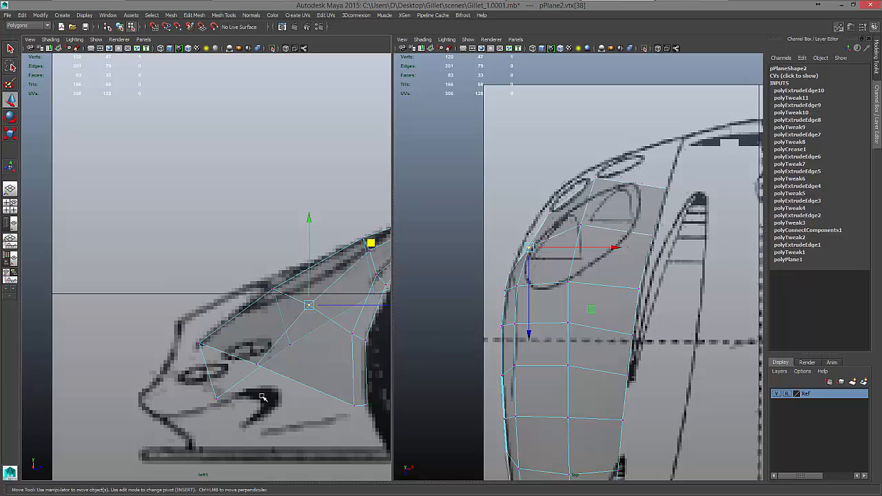
- Raise the inner-column vertices of the front row and the row behind it in the side view
{"action": "left_click", "coordinate": [667, 185]}
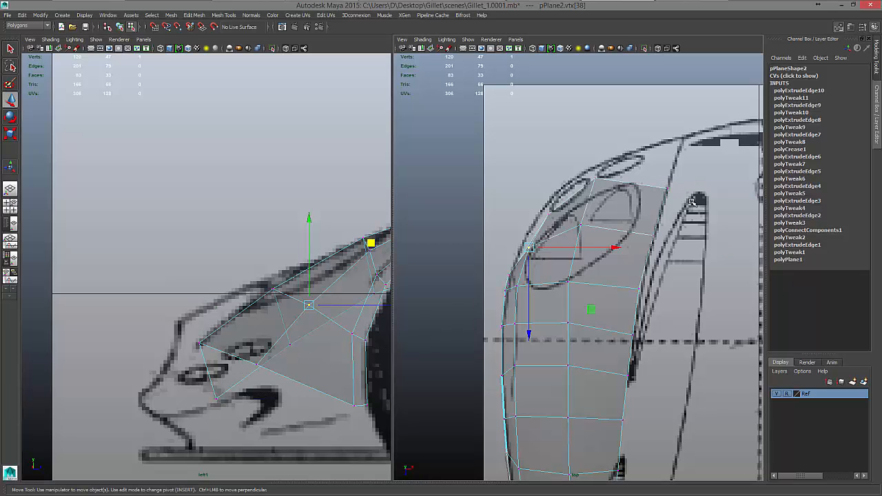
{"action": "left_click_drag", "start_coordinate": [217, 312], "coordinate": [217, 271]}
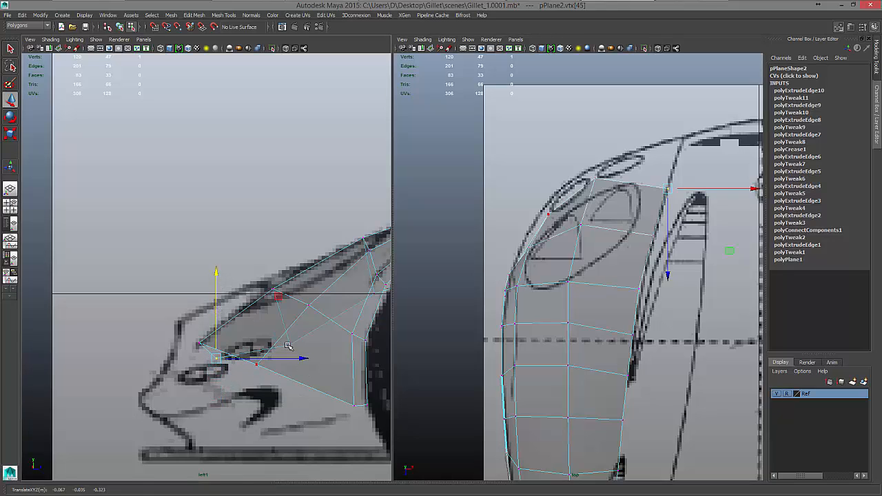
{"action": "left_click", "coordinate": [256, 363]}
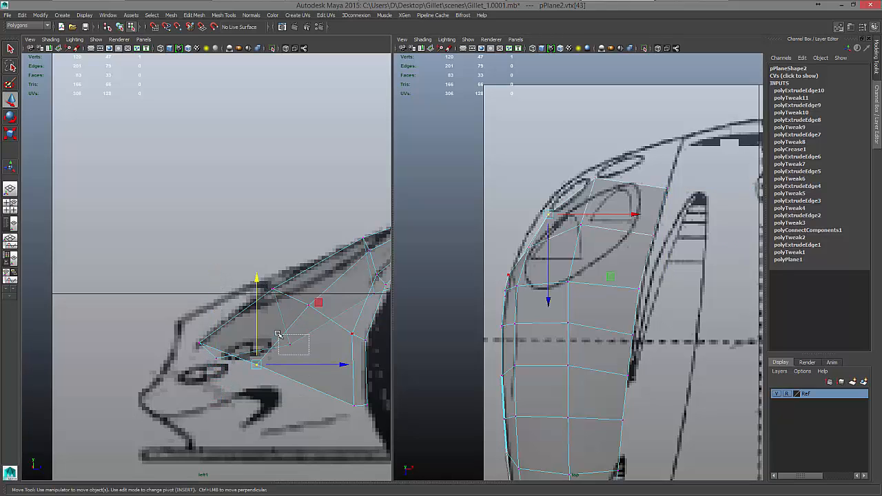
{"action": "left_click", "coordinate": [290, 344]}
{"action": "left_click_drag", "start_coordinate": [291, 262], "coordinate": [288, 240]}
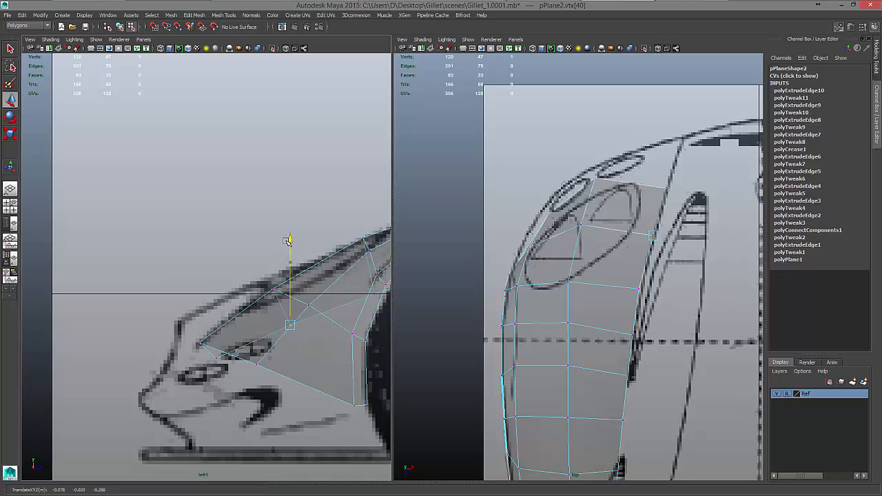
{"action": "left_click", "coordinate": [219, 352]}
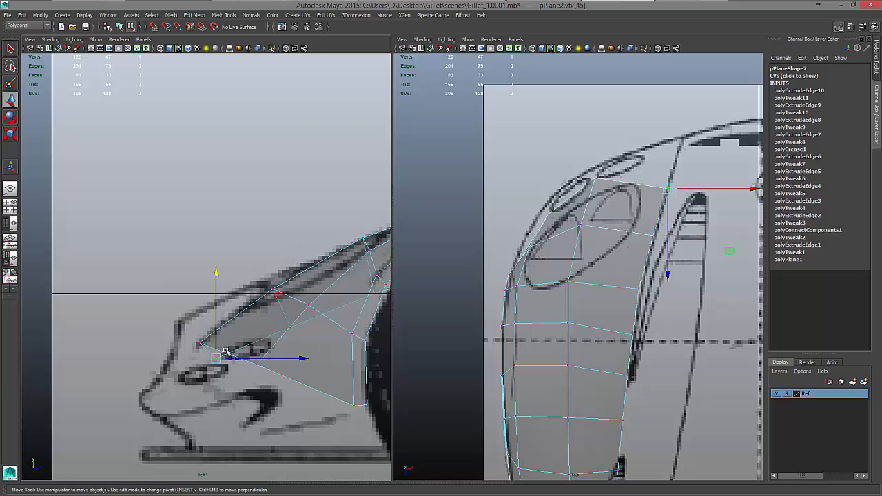
- Move the front edge between the outer and middle columns forward and outward onto the top-view outline
{"action": "right_click_drag", "start_coordinate": [246, 269], "coordinate": [246, 248]}
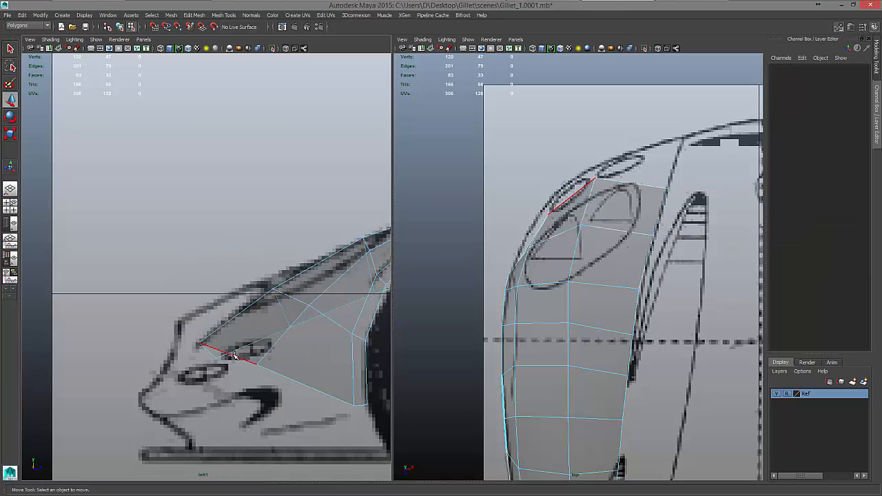
{"action": "left_click", "coordinate": [234, 355]}
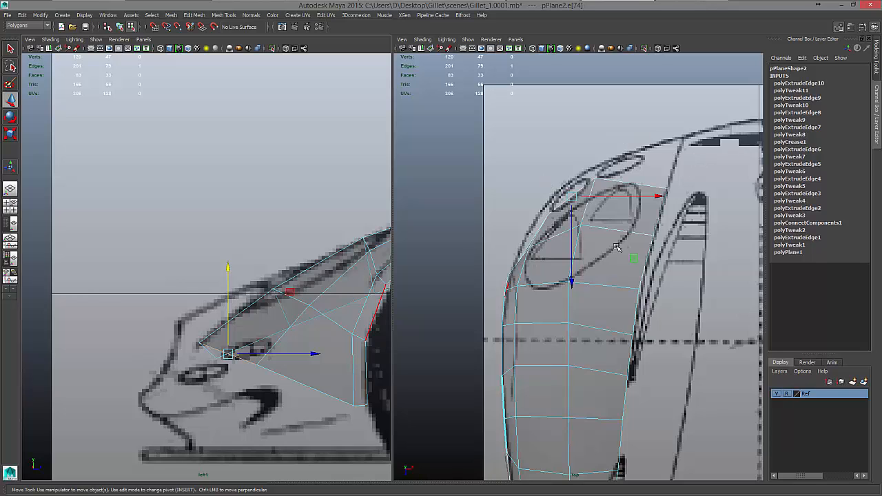
{"action": "middle_click_drag", "start_coordinate": [634, 259], "coordinate": [627, 251]}
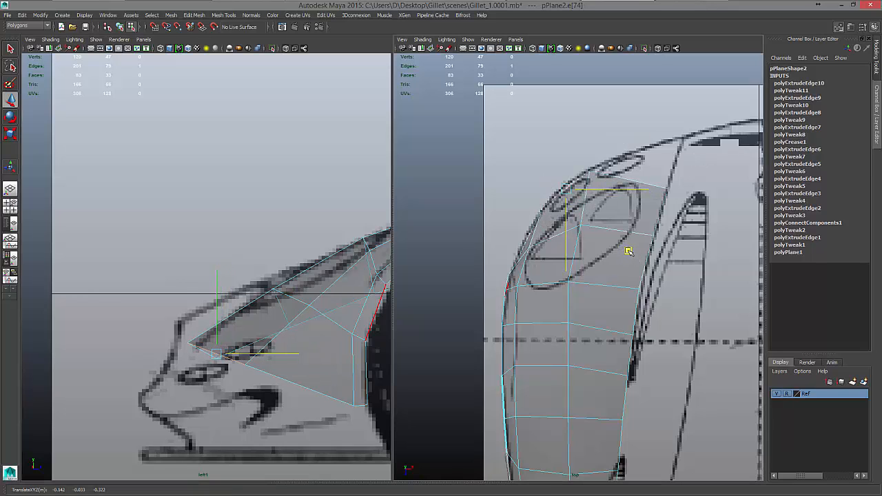
- Extrude the two front edges spanning the outer, middle and inner columns, and pull them forward and slightly inward in the top view
{"action": "left_click", "coordinate": [308, 389]}
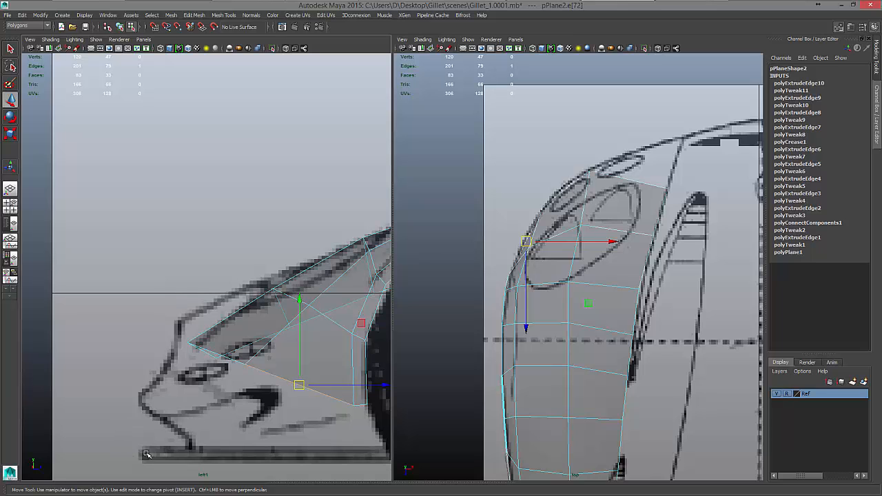
{"action": "left_click", "coordinate": [564, 188]}
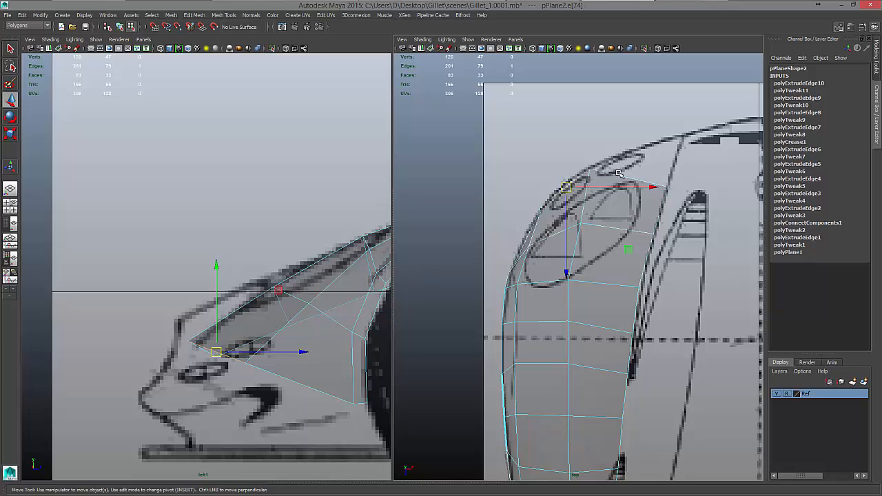
{"action": "middle_click_drag", "start_coordinate": [619, 173], "coordinate": [616, 174], "text": "alt"}
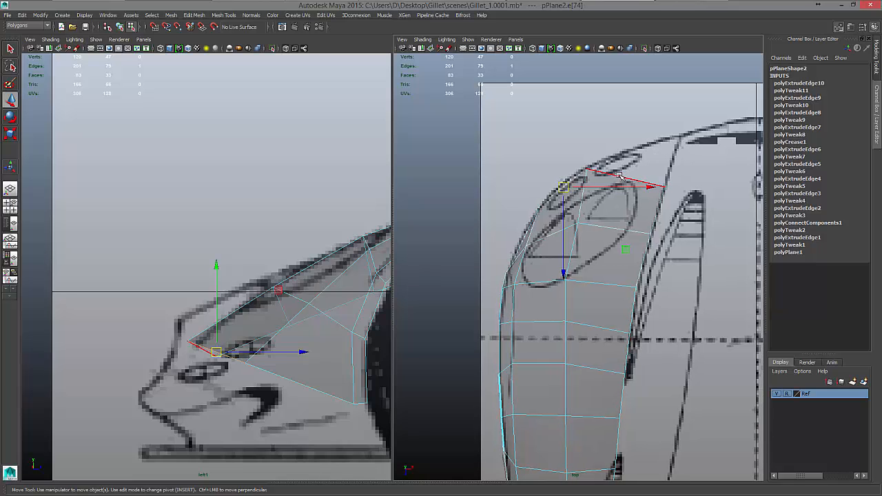
{"action": "left_click", "coordinate": [620, 175], "text": "shift"}
{"action": "right_click_drag", "start_coordinate": [625, 178], "coordinate": [678, 131], "text": "shift"}
{"action": "left_click", "coordinate": [675, 77]}
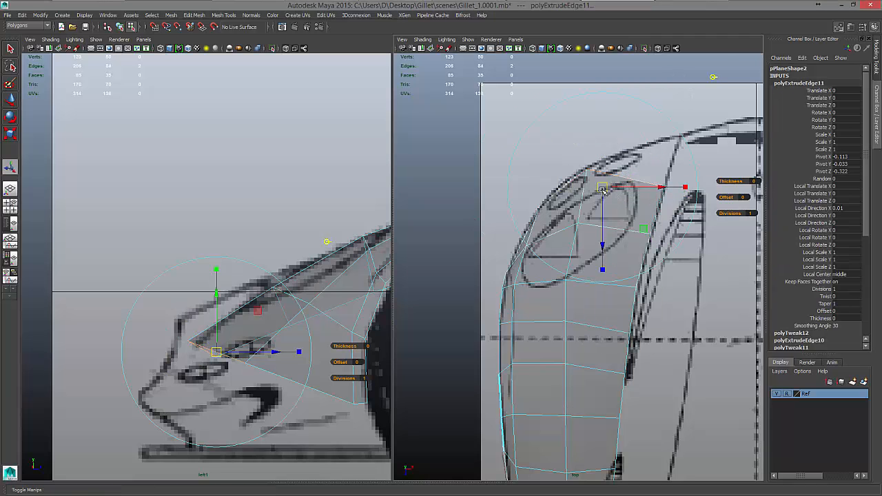
{"action": "left_click_drag", "start_coordinate": [602, 188], "coordinate": [620, 140]}
- Align the new row's middle and outer vertices with the nose outline in the top view, and pull the middle vertex behind them slightly inward
{"action": "middle_click_drag", "start_coordinate": [690, 147], "coordinate": [614, 147], "text": "alt"}
{"action": "scroll", "coordinate": [614, 148], "scroll_direction": "up", "scroll_amount": 2}
{"action": "middle_click_drag", "start_coordinate": [573, 86], "coordinate": [571, 206], "text": "alt"}
{"action": "scroll", "coordinate": [571, 206], "scroll_direction": "up", "scroll_amount": 1}
{"action": "right_click_drag", "start_coordinate": [564, 219], "coordinate": [526, 213]}
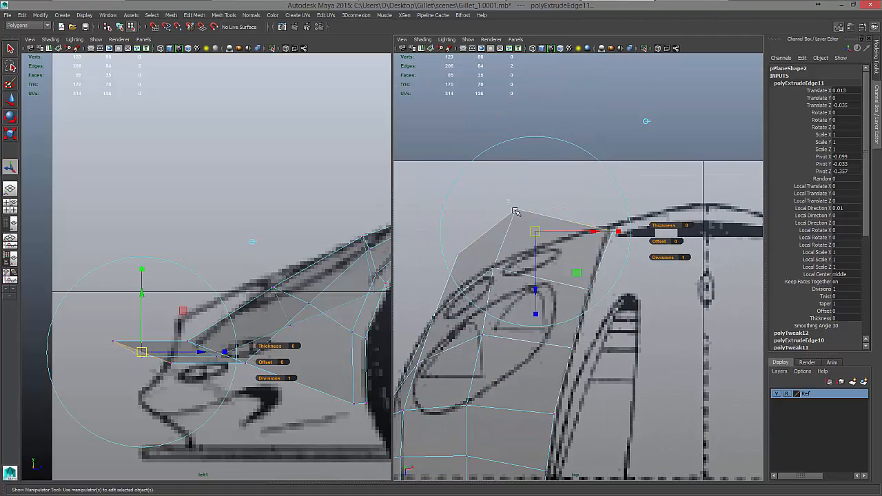
{"action": "left_click", "coordinate": [515, 210]}
{"action": "key", "text": "w"}
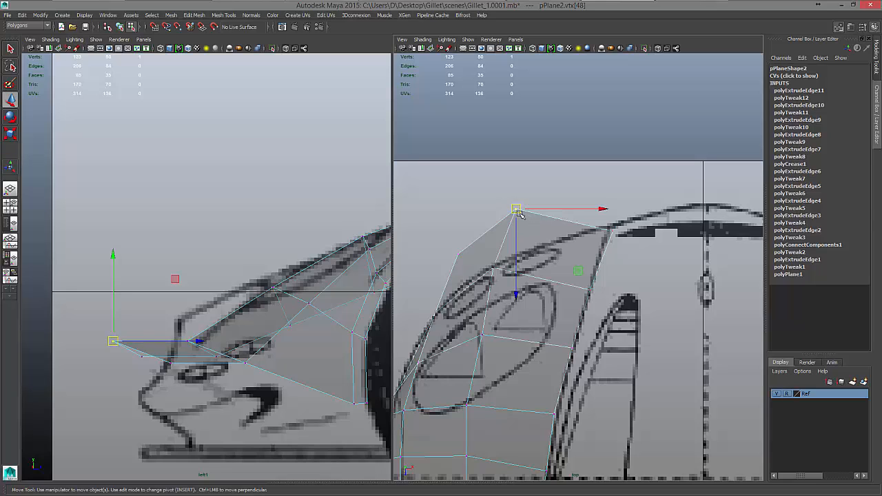
{"action": "left_click_drag", "start_coordinate": [518, 208], "coordinate": [572, 237]}
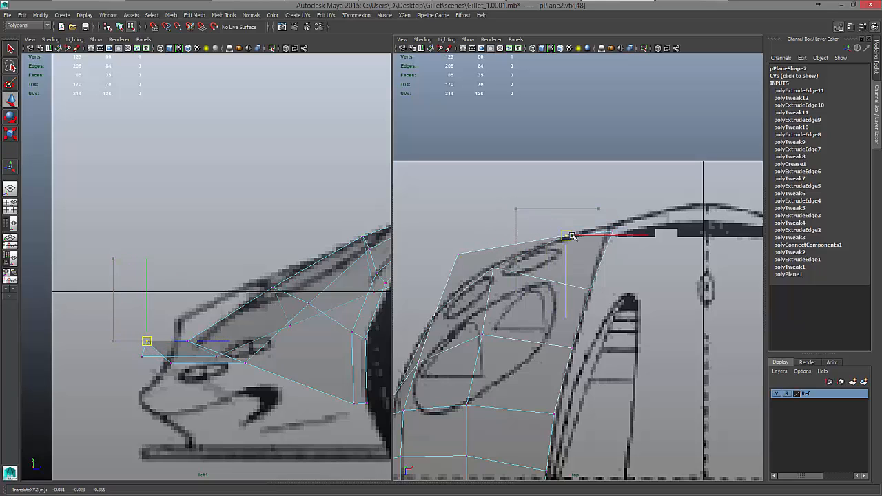
{"action": "left_click", "coordinate": [458, 253]}
{"action": "left_click_drag", "start_coordinate": [457, 253], "coordinate": [509, 274]}
{"action": "left_click", "coordinate": [494, 267]}
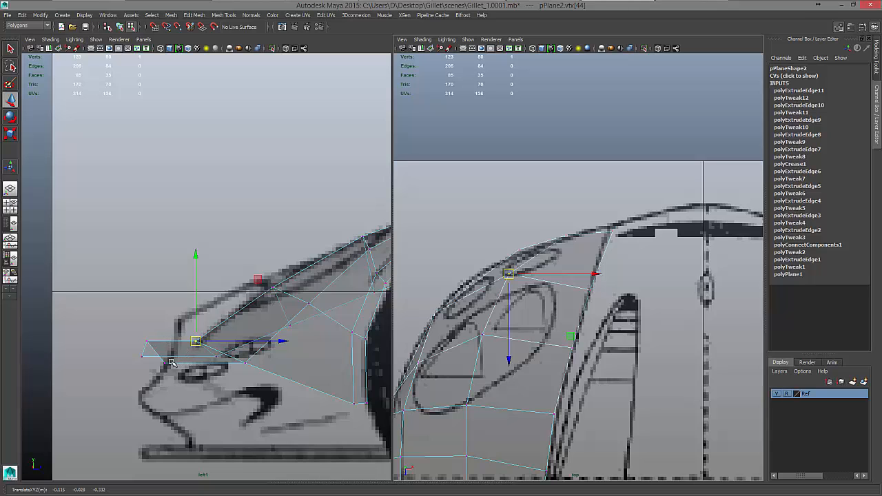
- In the side view, move the new row's inner vertex rearward and lower its middle and outer vertices toward the nose profile
{"action": "left_click", "coordinate": [142, 356]}
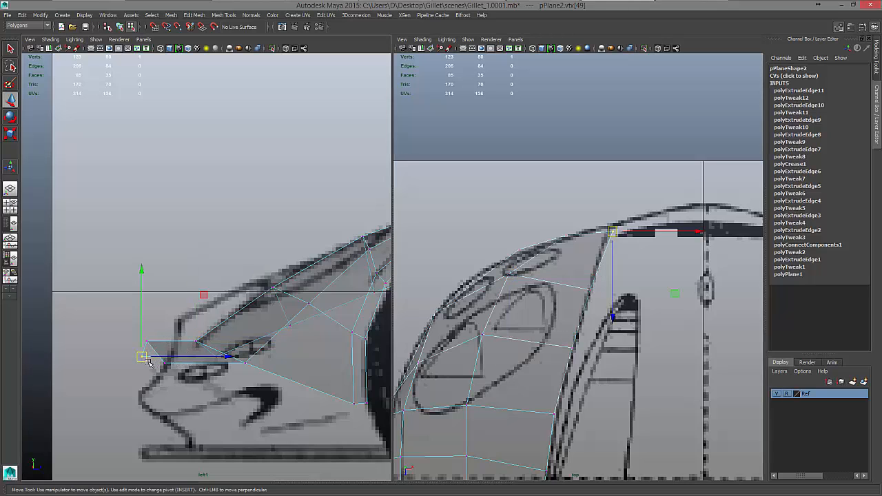
{"action": "middle_click_drag", "start_coordinate": [184, 303], "coordinate": [231, 303]}
{"action": "left_click", "coordinate": [147, 341]}
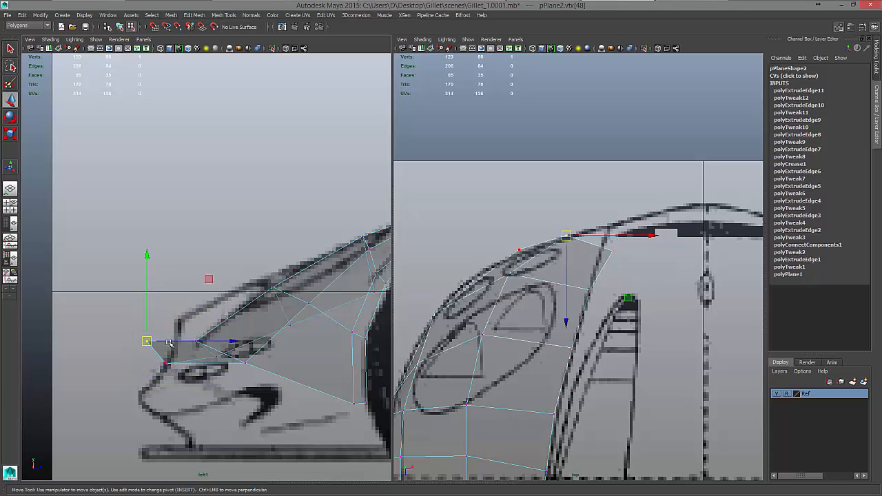
{"action": "left_click_drag", "start_coordinate": [196, 325], "coordinate": [198, 287]}
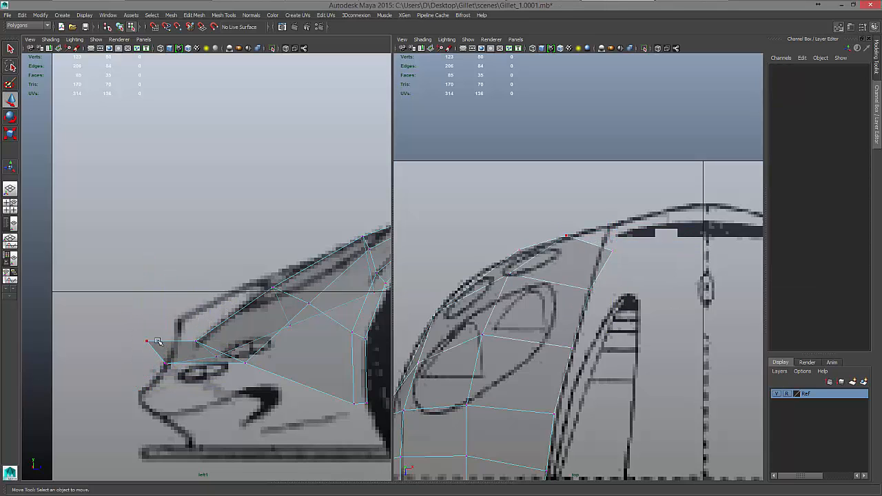
{"action": "left_click_drag", "start_coordinate": [138, 331], "coordinate": [159, 346]}
{"action": "middle_click_drag", "start_coordinate": [210, 283], "coordinate": [205, 337]}
{"action": "left_click", "coordinate": [166, 363]}
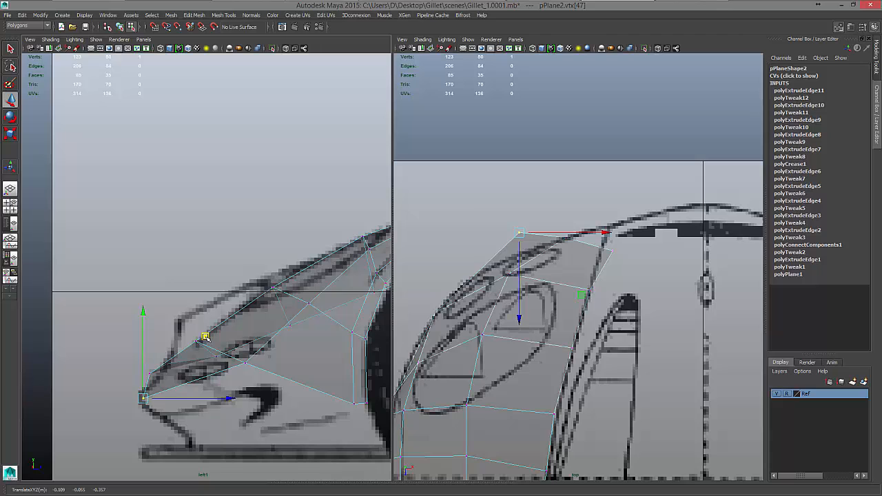
- Shift the front row's three vertices rearward onto the blueprint outlines and slightly lower the outer vertex of the row behind it
{"action": "left_click_drag", "start_coordinate": [521, 235], "coordinate": [524, 250]}
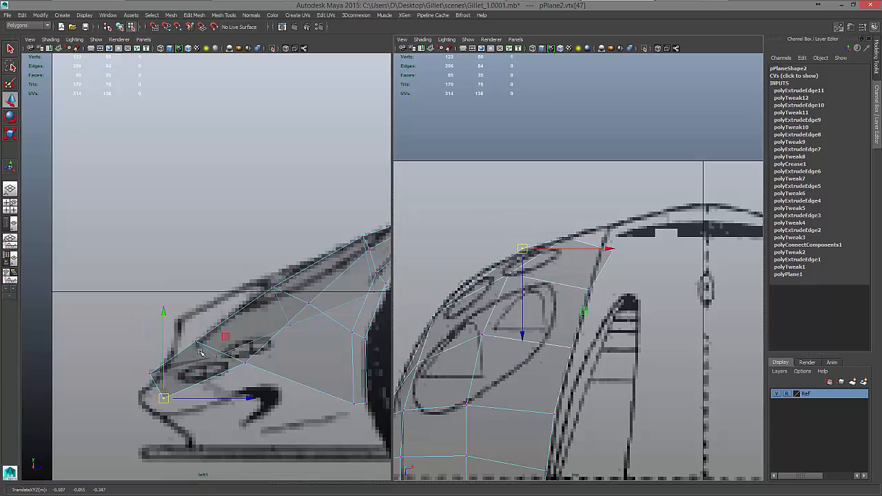
{"action": "left_click_drag", "start_coordinate": [143, 366], "coordinate": [195, 339]}
{"action": "middle_click_drag", "start_coordinate": [219, 307], "coordinate": [237, 318]}
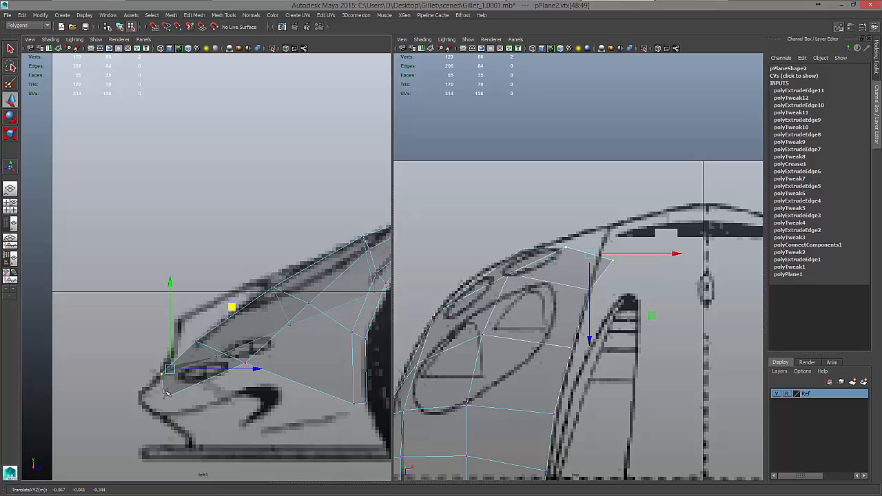
{"action": "left_click", "coordinate": [249, 358]}
{"action": "left_click_drag", "start_coordinate": [304, 302], "coordinate": [305, 307]}
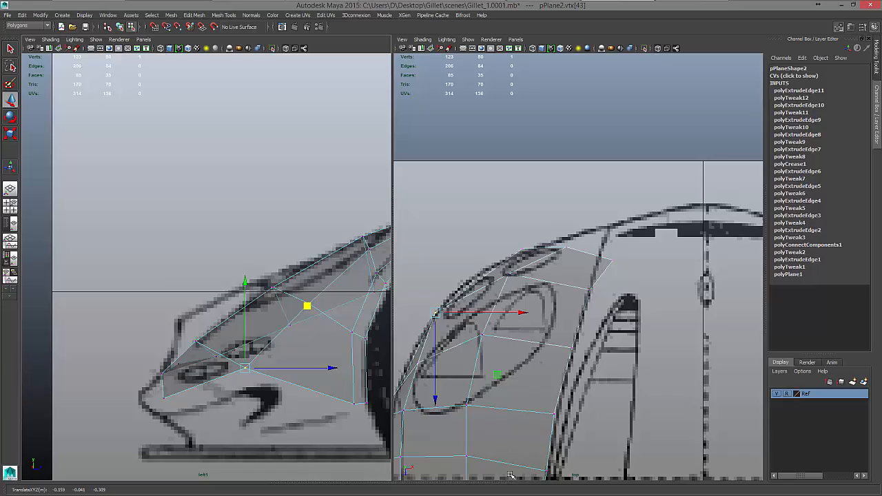
- Enlarge the perspective view, examine the new nose section of the fender, and turn on its smooth preview
{"action": "left_click_drag", "start_coordinate": [510, 482], "coordinate": [525, 173]}
{"action": "left_click", "coordinate": [424, 337]}
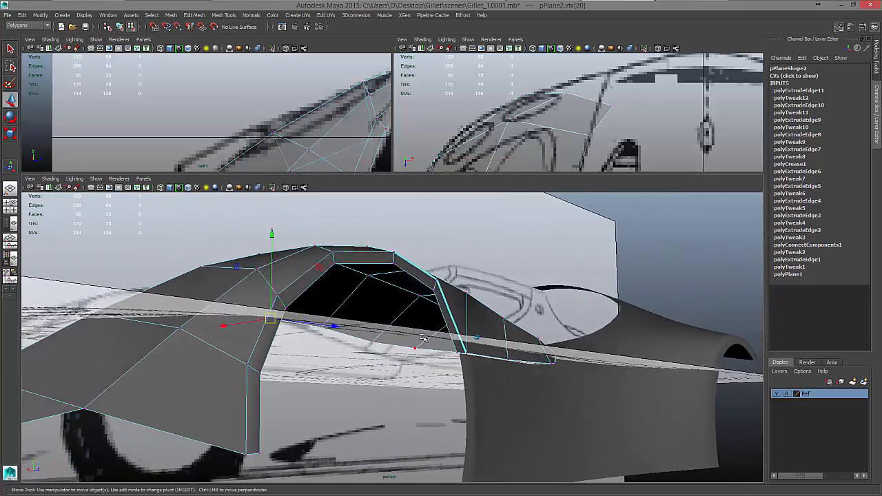
{"action": "left_click", "coordinate": [335, 365]}
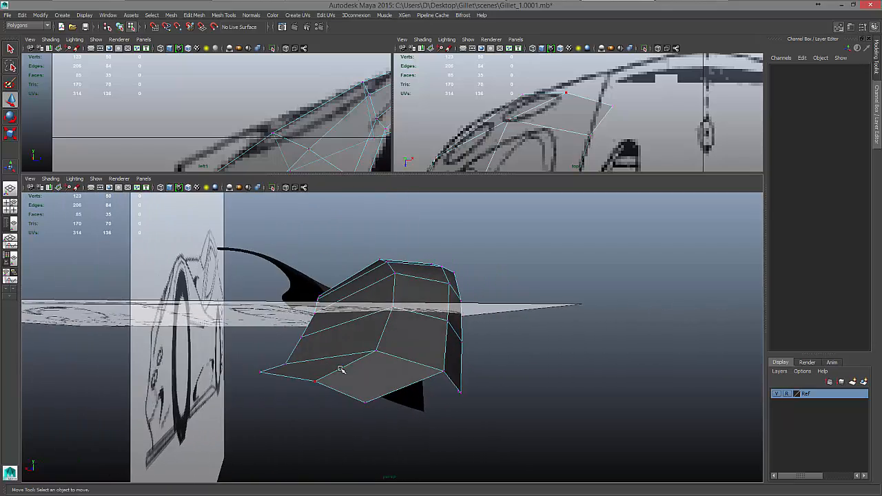
{"action": "left_click", "coordinate": [281, 370]}
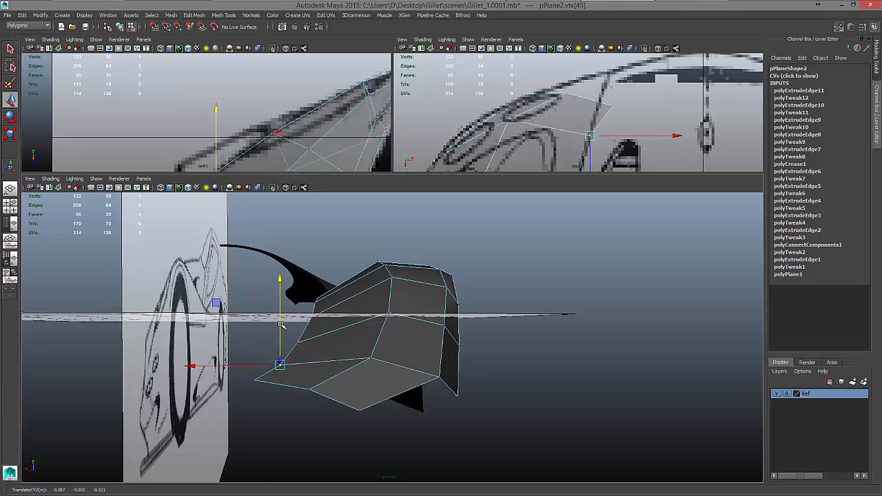
{"action": "key", "text": "3"}
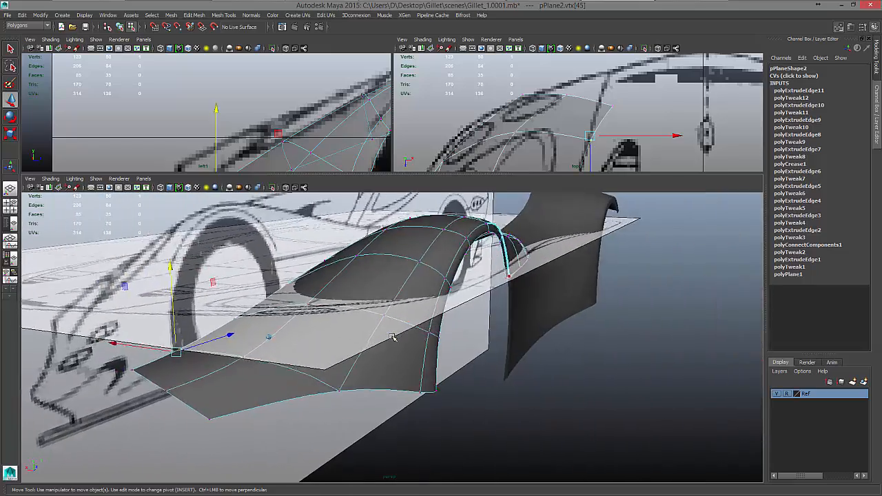
- Crease the edge loop around the front wheel arch lip with the Crease Tool and return to object selection with nothing selected
{"action": "right_click_drag", "start_coordinate": [378, 267], "coordinate": [392, 332]}
{"action": "double_click", "coordinate": [424, 346]}
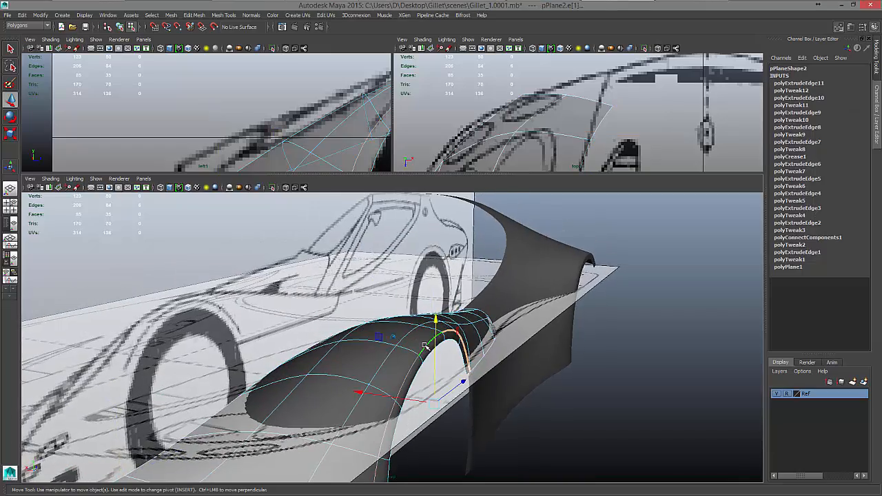
{"action": "left_click_drag", "start_coordinate": [425, 346], "coordinate": [346, 195], "text": "alt"}
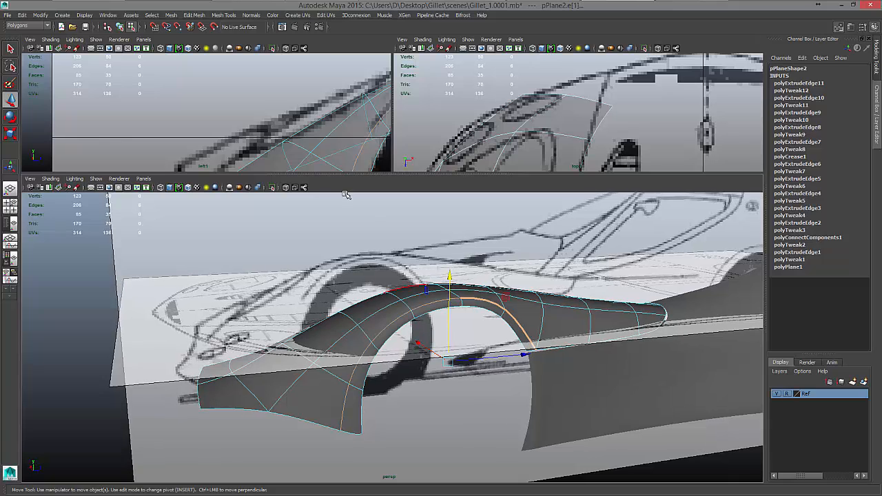
{"action": "left_click", "coordinate": [171, 15]}
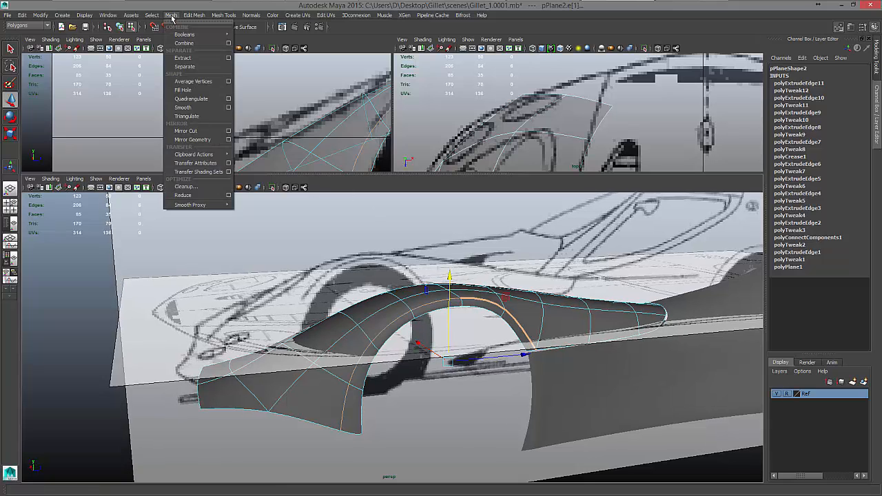
{"action": "mouse_move", "coordinate": [204, 15]}
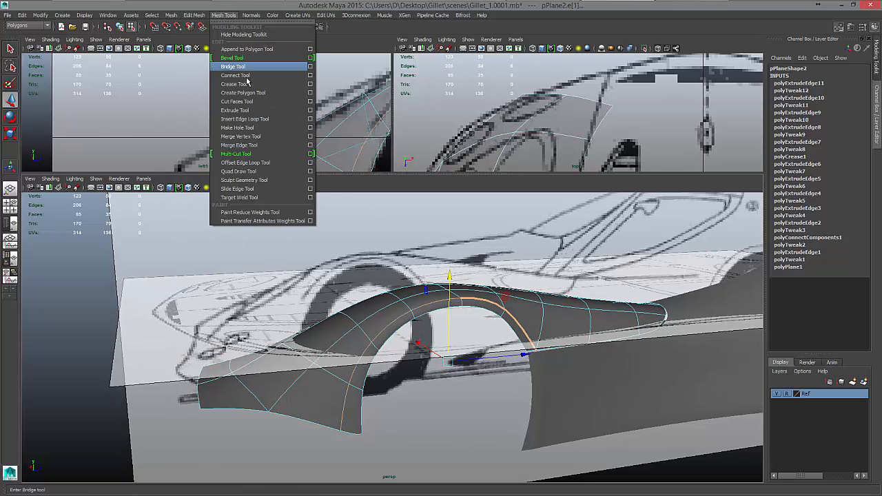
{"action": "left_click", "coordinate": [248, 81]}
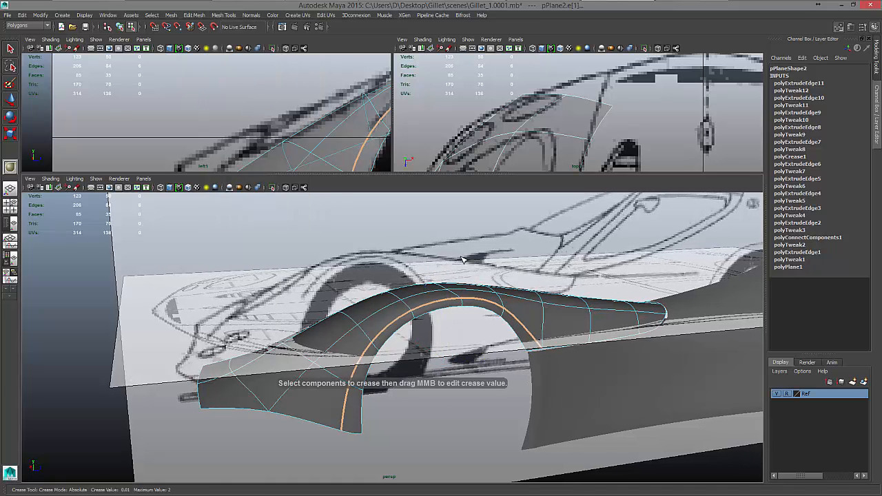
{"action": "middle_click_drag", "start_coordinate": [463, 260], "coordinate": [653, 263]}
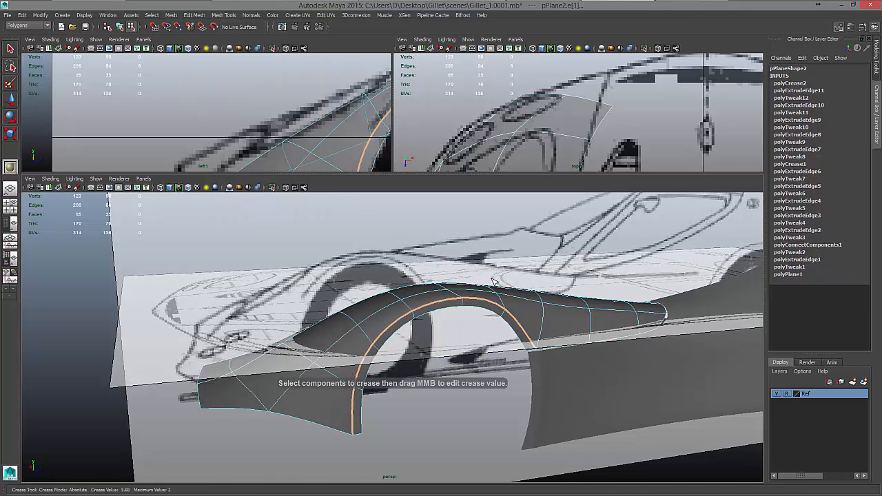
{"action": "key", "text": "q"}
{"action": "right_click_drag", "start_coordinate": [449, 296], "coordinate": [434, 319]}
{"action": "left_click", "coordinate": [446, 342]}
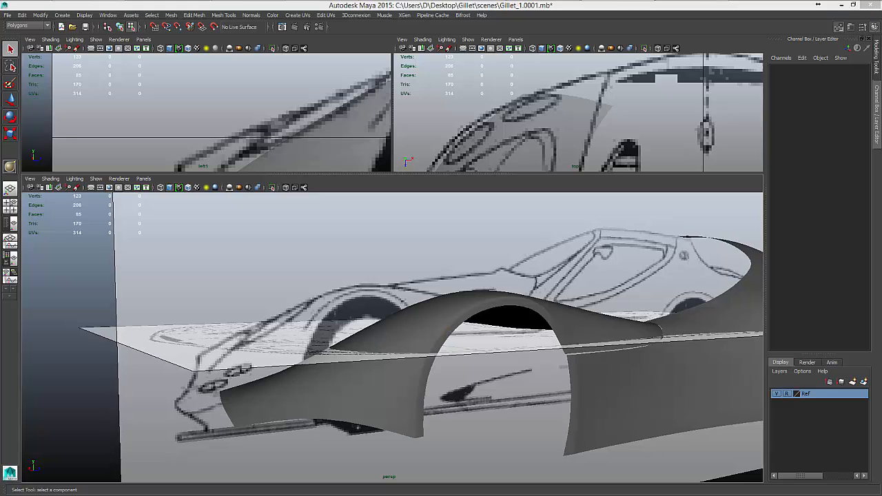
- Close the unrelated shopping window in Chrome and bring up the PistonHeads photo of the red car's front
{"action": "left_click_drag", "start_coordinate": [881, 103], "coordinate": [608, 61]}
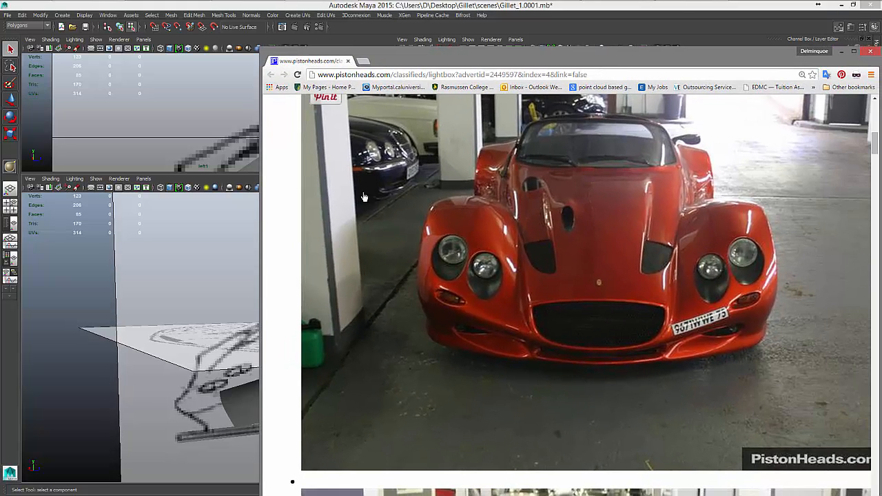
{"action": "left_click", "coordinate": [213, 247]}
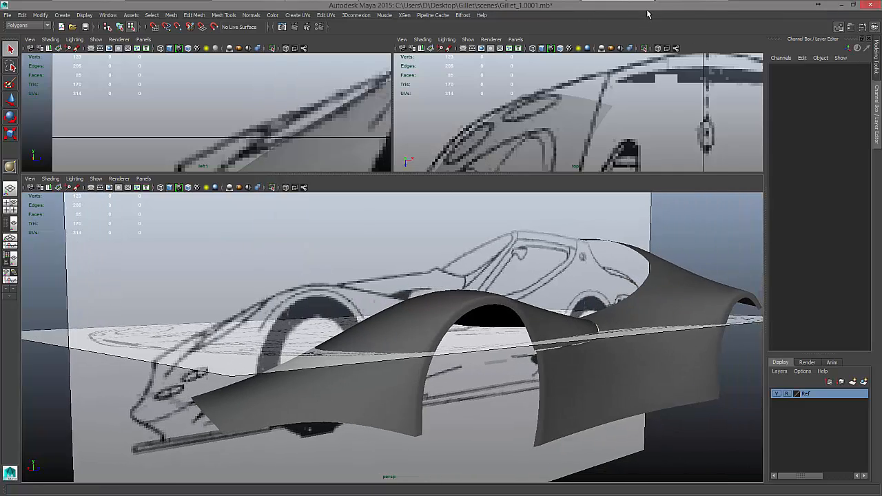
{"action": "mouse_move", "coordinate": [367, 3]}
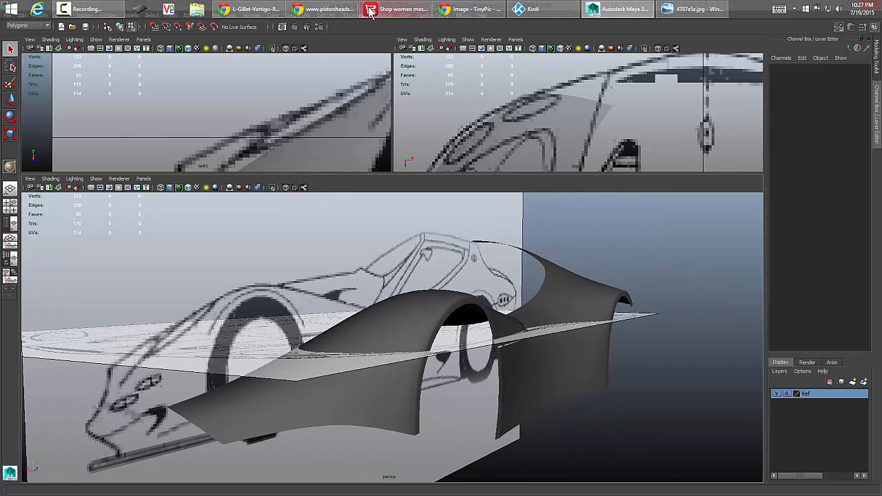
{"action": "mouse_move", "coordinate": [437, 11]}
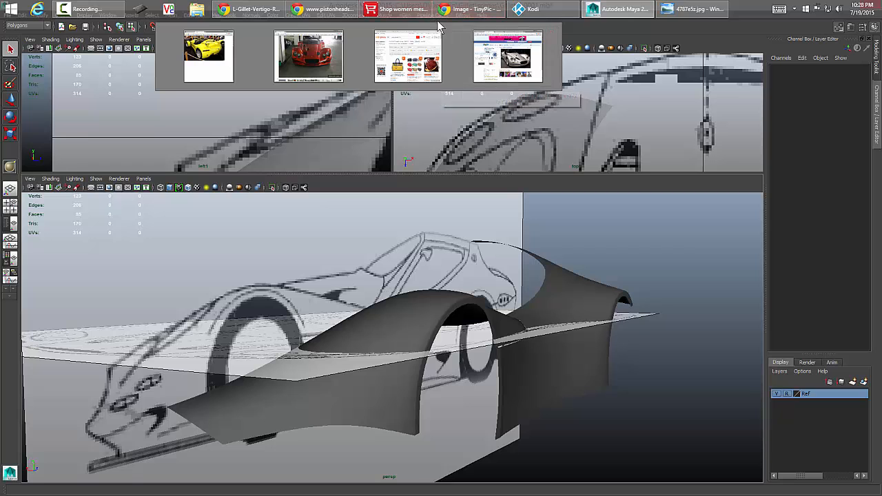
{"action": "mouse_move", "coordinate": [451, 32]}
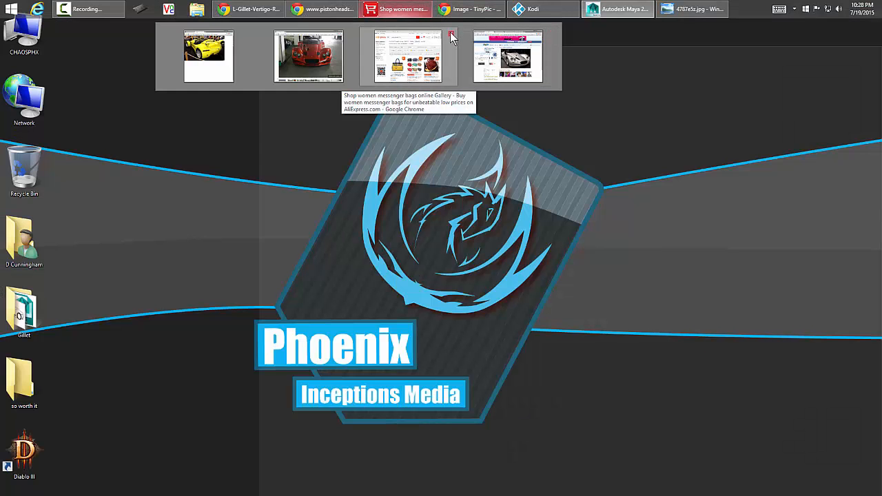
{"action": "left_click", "coordinate": [451, 33]}
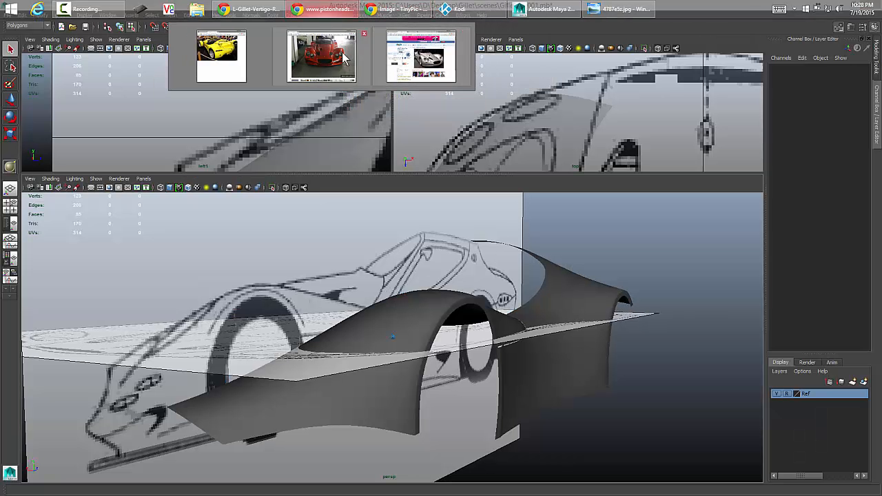
{"action": "left_click", "coordinate": [322, 56]}
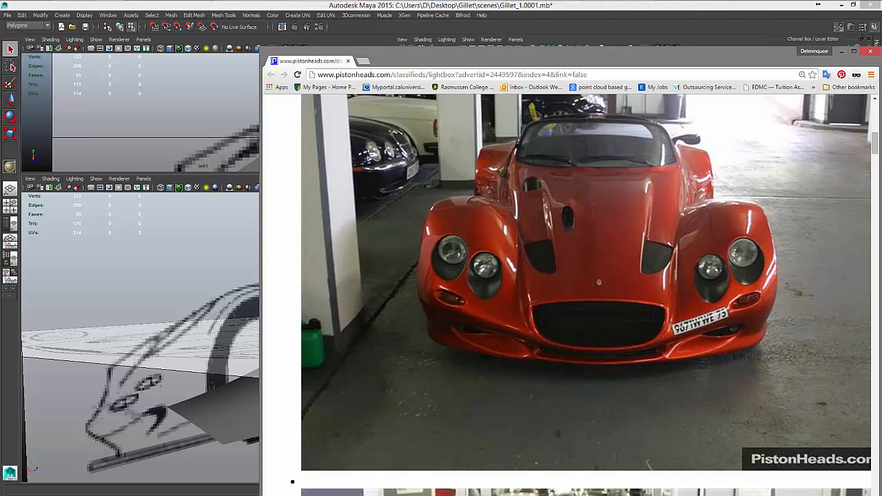
- Enlarge the photo 4787e5z.jpg in Windows Photo Viewer to examine the silver car's front fender, and return to Maya
{"action": "left_click_drag", "start_coordinate": [881, 96], "coordinate": [514, 60]}
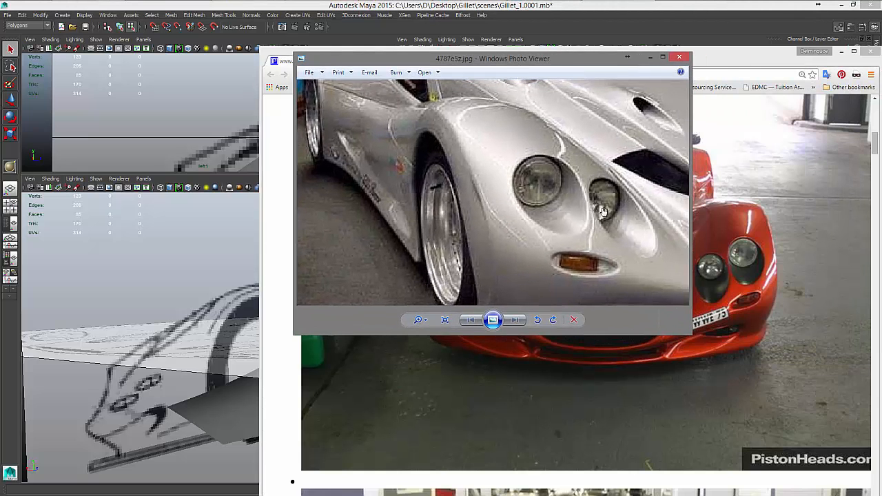
{"action": "left_click_drag", "start_coordinate": [687, 331], "coordinate": [800, 467]}
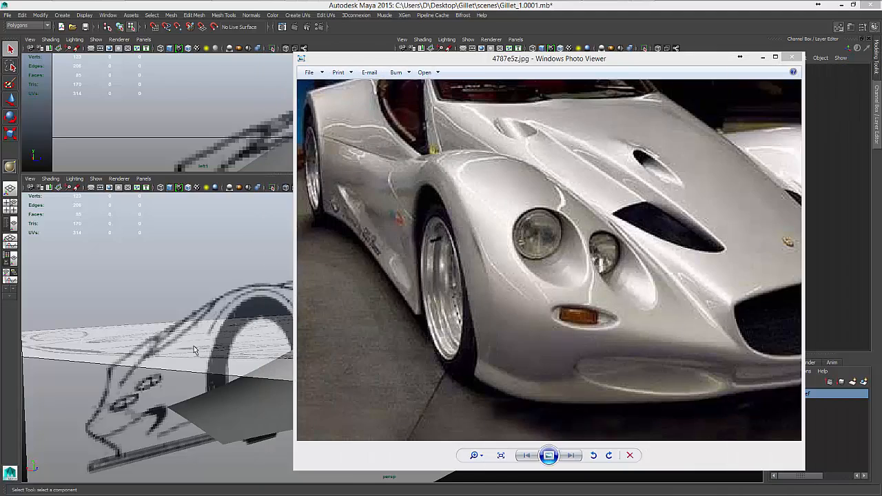
{"action": "left_click", "coordinate": [193, 350]}
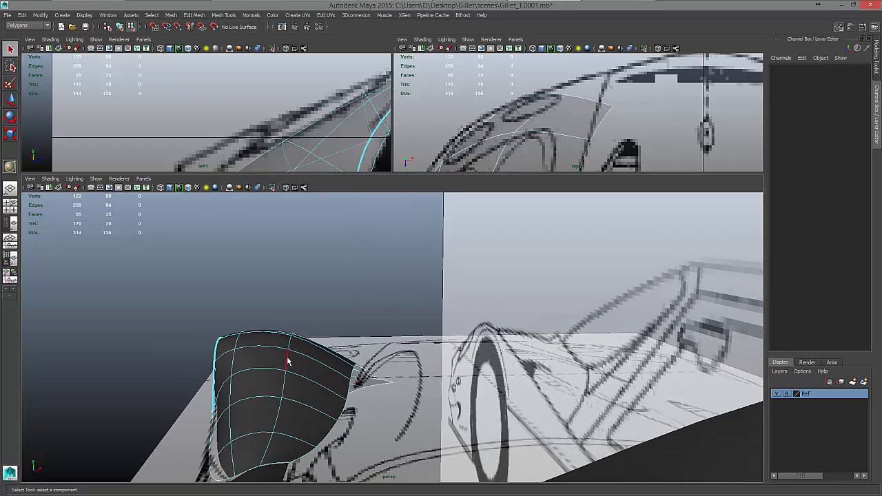
- Select four consecutive edges along the fender's inner lengthwise loop over the crown, and adjust them sideways and slightly upward
{"action": "right_click_drag", "start_coordinate": [288, 362], "coordinate": [286, 272]}
{"action": "left_click", "coordinate": [288, 369]}
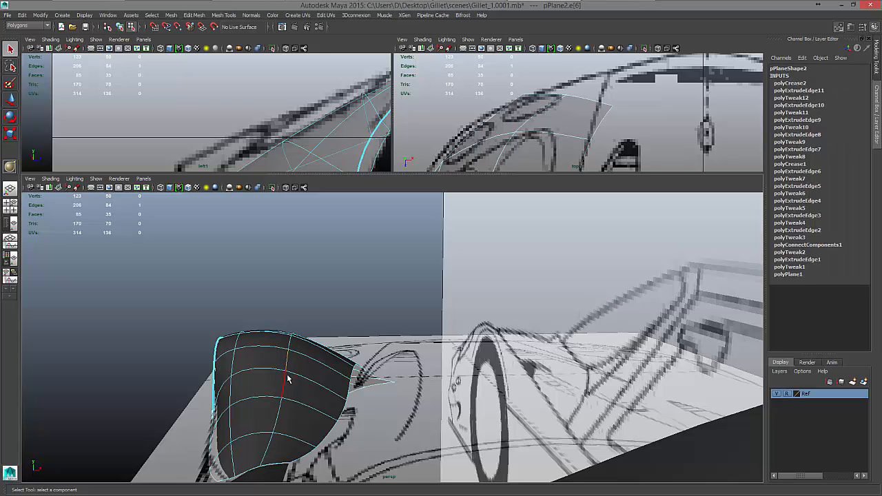
{"action": "key", "text": "w"}
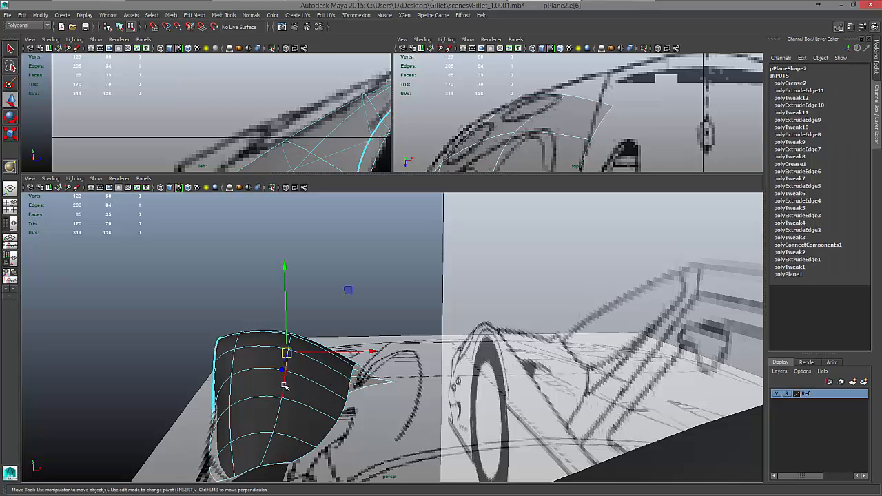
{"action": "left_click", "coordinate": [349, 375], "text": "shift"}
{"action": "left_click_drag", "start_coordinate": [364, 363], "coordinate": [272, 323]}
{"action": "left_click", "coordinate": [272, 323], "text": "shift"}
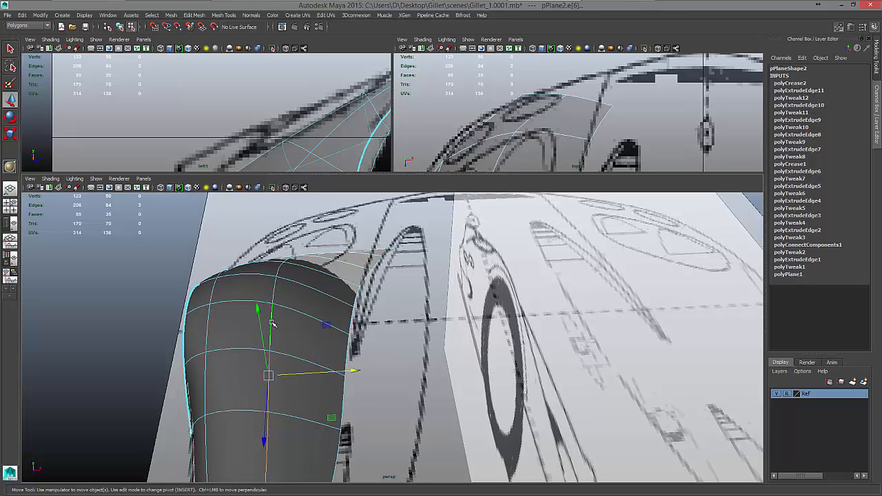
{"action": "left_click", "coordinate": [274, 290], "text": "shift"}
{"action": "left_click_drag", "start_coordinate": [340, 350], "coordinate": [340, 313]}
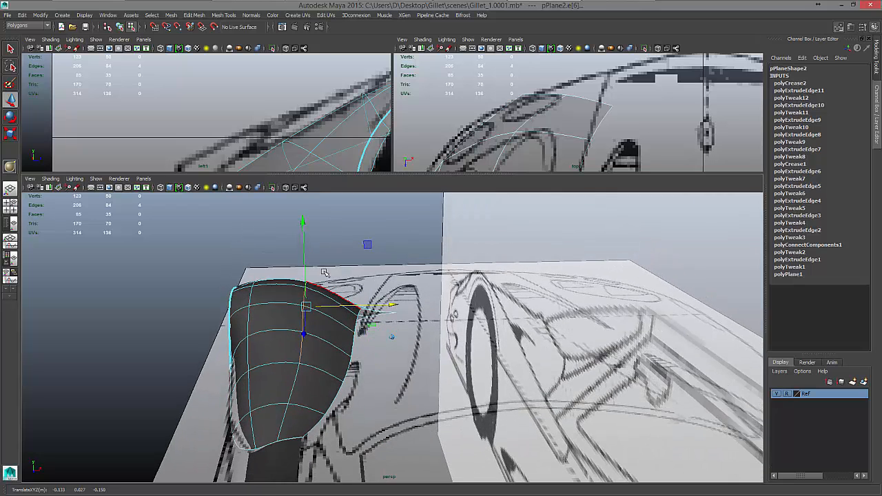
{"action": "mouse_move", "coordinate": [303, 239]}
{"action": "left_mouse_down"}
{"action": "mouse_move", "coordinate": [304, 219]}
{"action": "mouse_move", "coordinate": [304, 234]}
{"action": "left_mouse_up"}
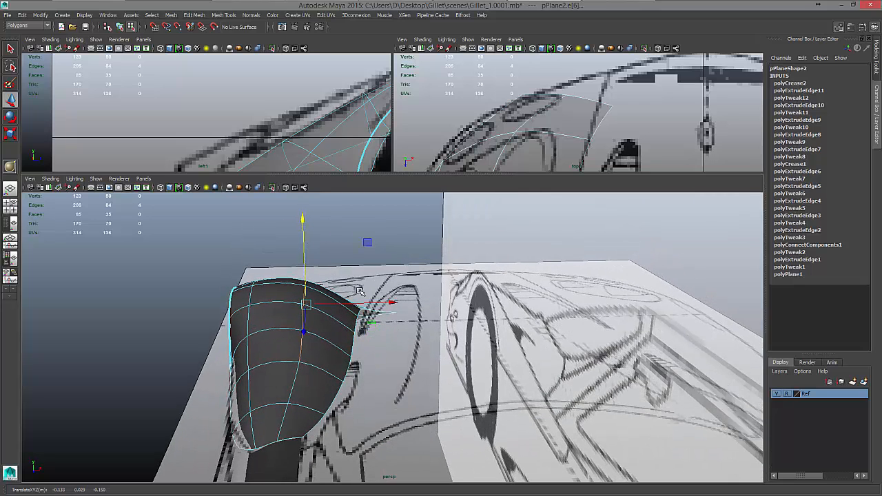
{"action": "left_click", "coordinate": [376, 303]}
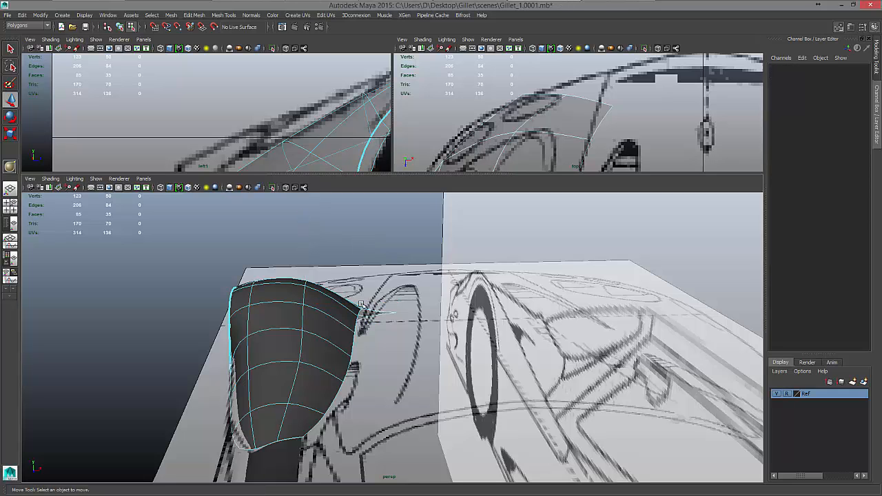
{"action": "left_click", "coordinate": [356, 297]}
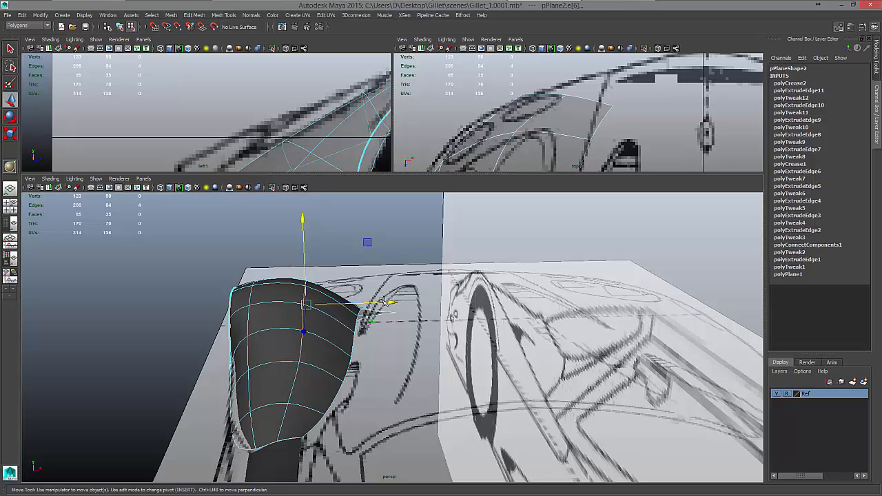
{"action": "left_click_drag", "start_coordinate": [384, 303], "coordinate": [366, 299]}
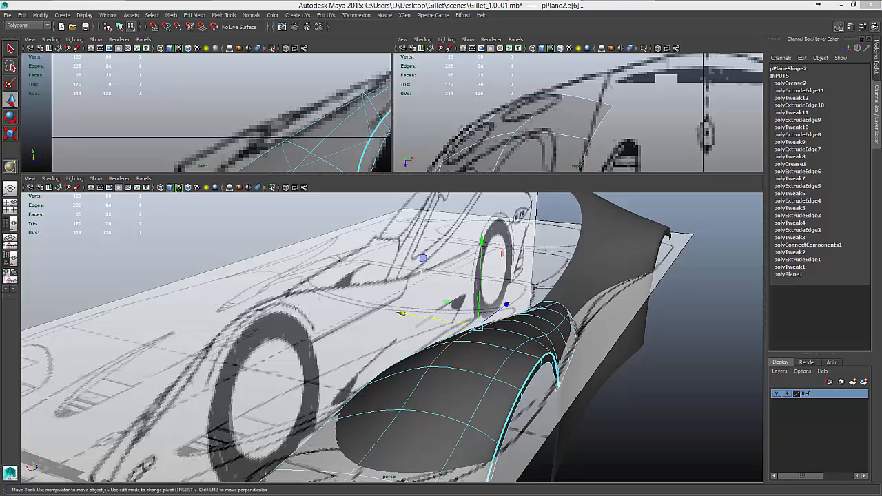
- Check the silver car photo in Windows Photo Viewer, and return to Maya to examine the front fender and rear body from several angles
{"action": "key", "text": "alt+Tab"}
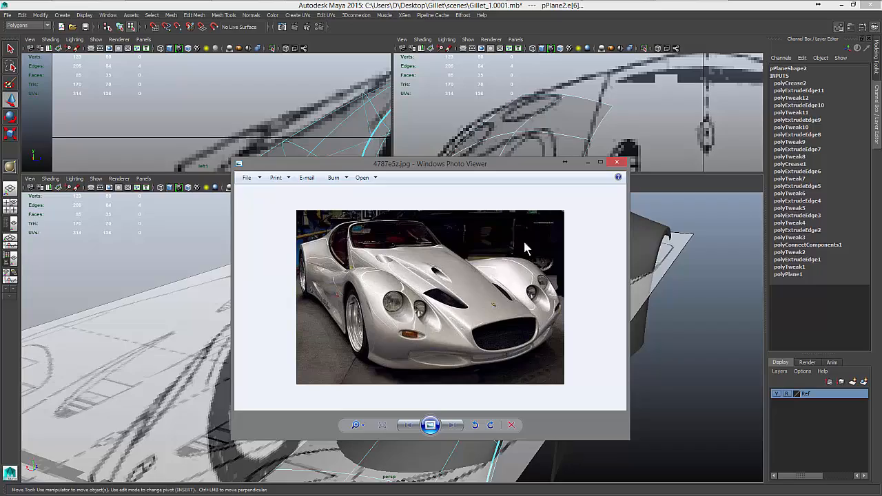
{"action": "left_click_drag", "start_coordinate": [491, 163], "coordinate": [881, 200]}
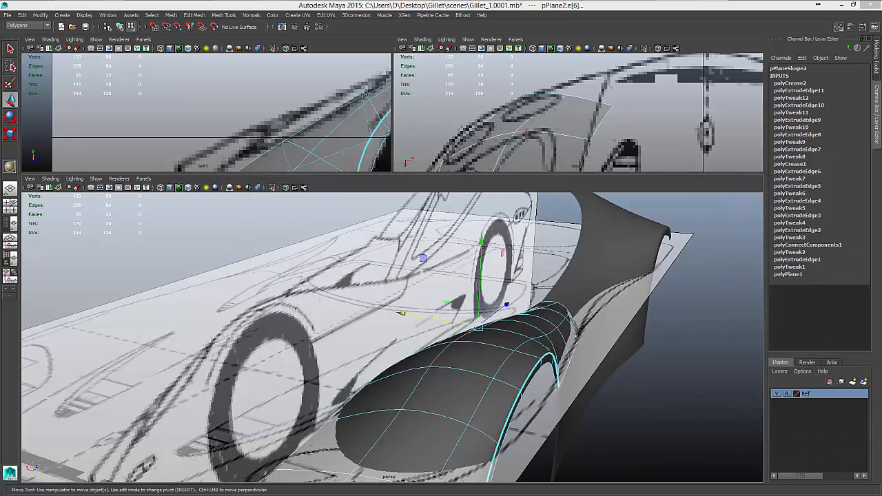
{"action": "left_click", "coordinate": [609, 316]}
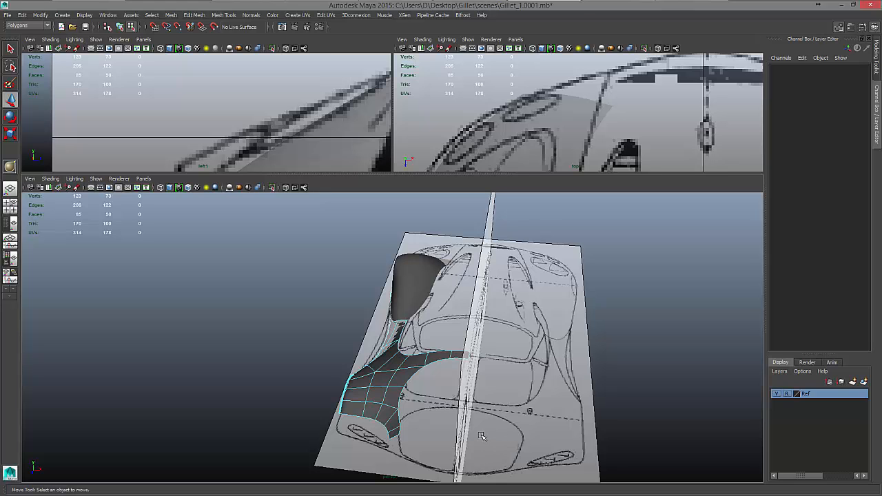
{"action": "left_click_drag", "start_coordinate": [483, 434], "coordinate": [428, 328], "text": "alt"}
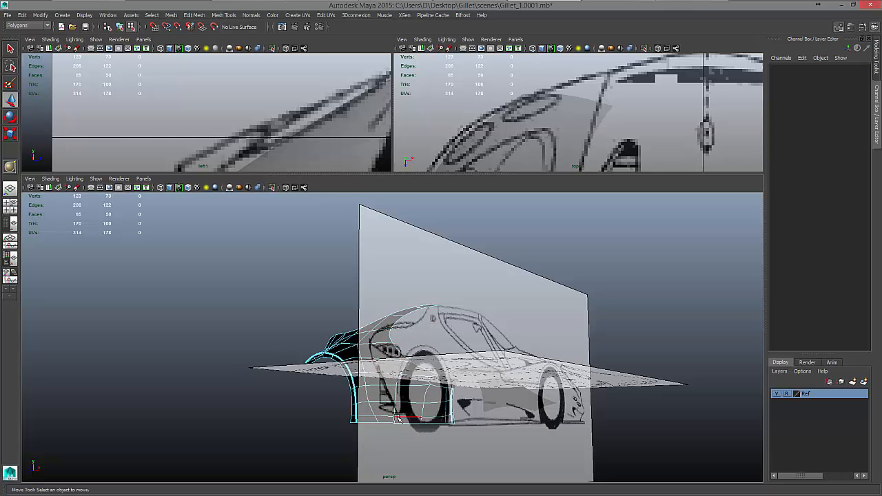
{"action": "left_click_drag", "start_coordinate": [398, 418], "coordinate": [527, 421], "text": "alt"}
{"action": "left_click", "coordinate": [436, 390]}
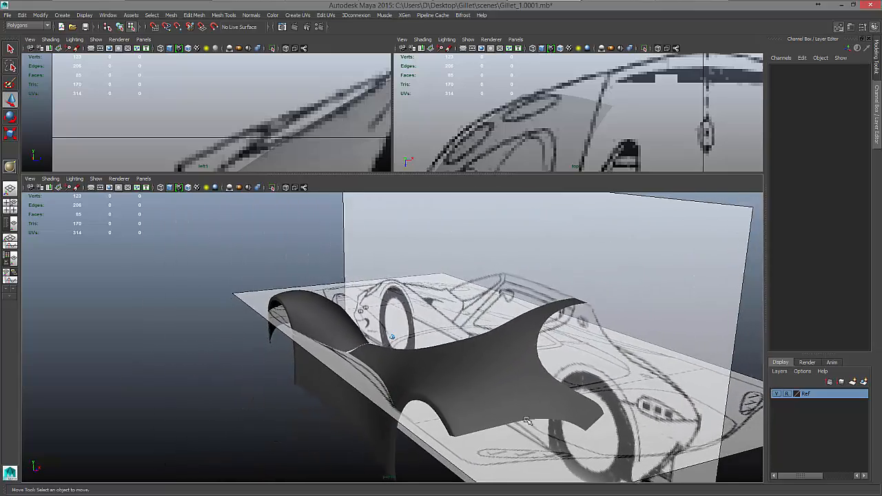